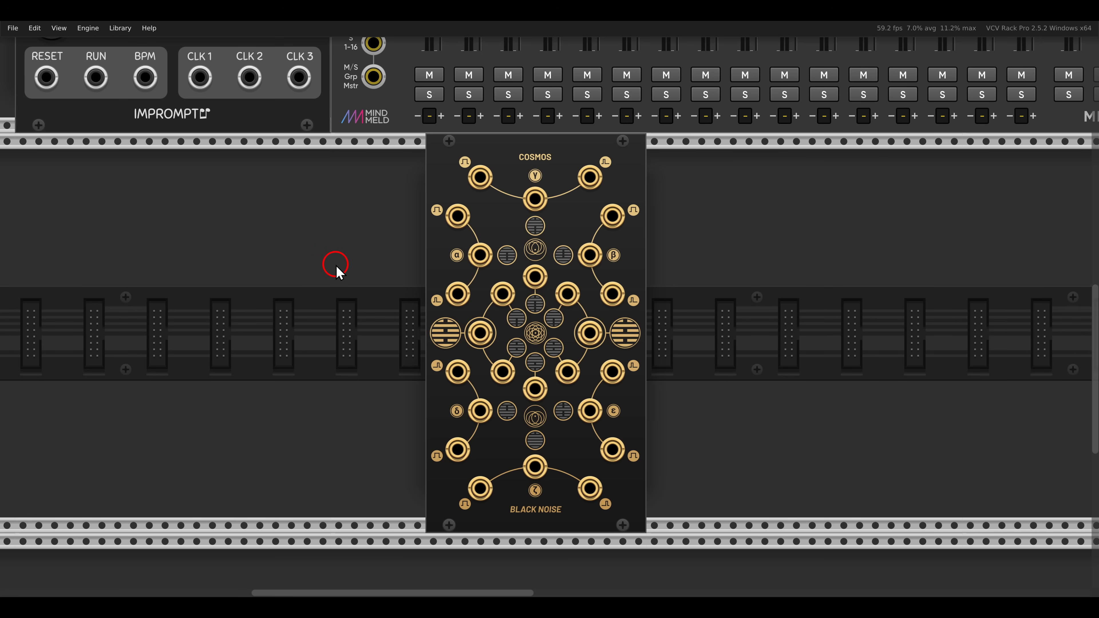
Step: Look over the rack's modules, from the clock and mixer to the aux sends, reverb and audio output
{"action": "scroll", "coordinate": [336, 266], "scroll_direction": "down", "scroll_amount": 5}
{"action": "left_click_drag", "start_coordinate": [453, 266], "coordinate": [359, 323]}
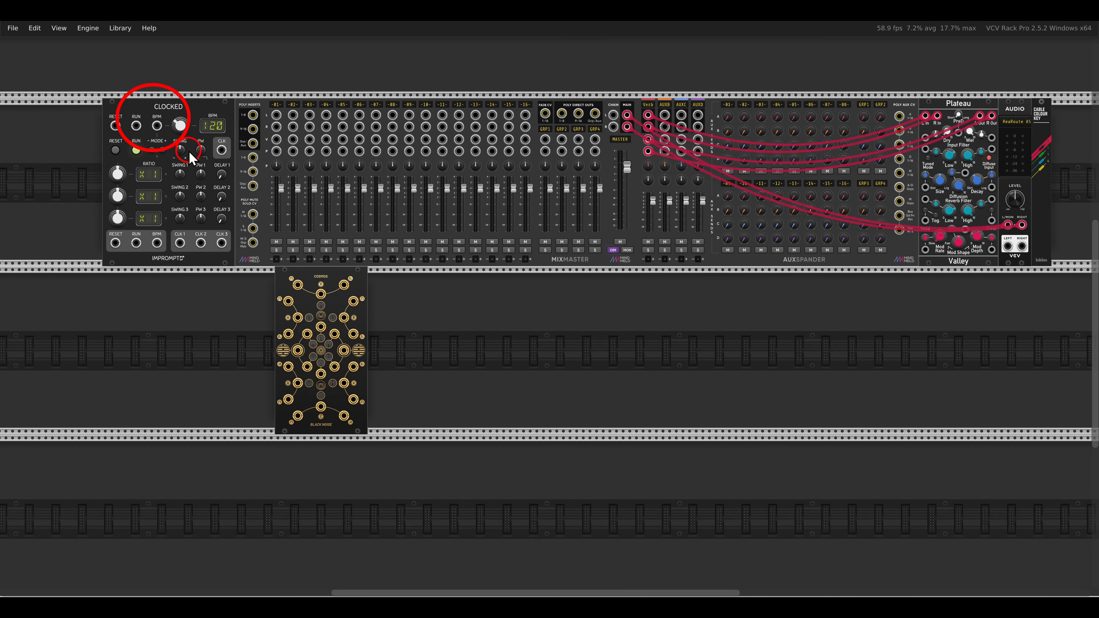
{"action": "mouse_move", "coordinate": [257, 67]}
{"action": "left_mouse_down"}
{"action": "mouse_move", "coordinate": [773, 189]}
{"action": "mouse_move", "coordinate": [866, 190]}
{"action": "left_mouse_up"}
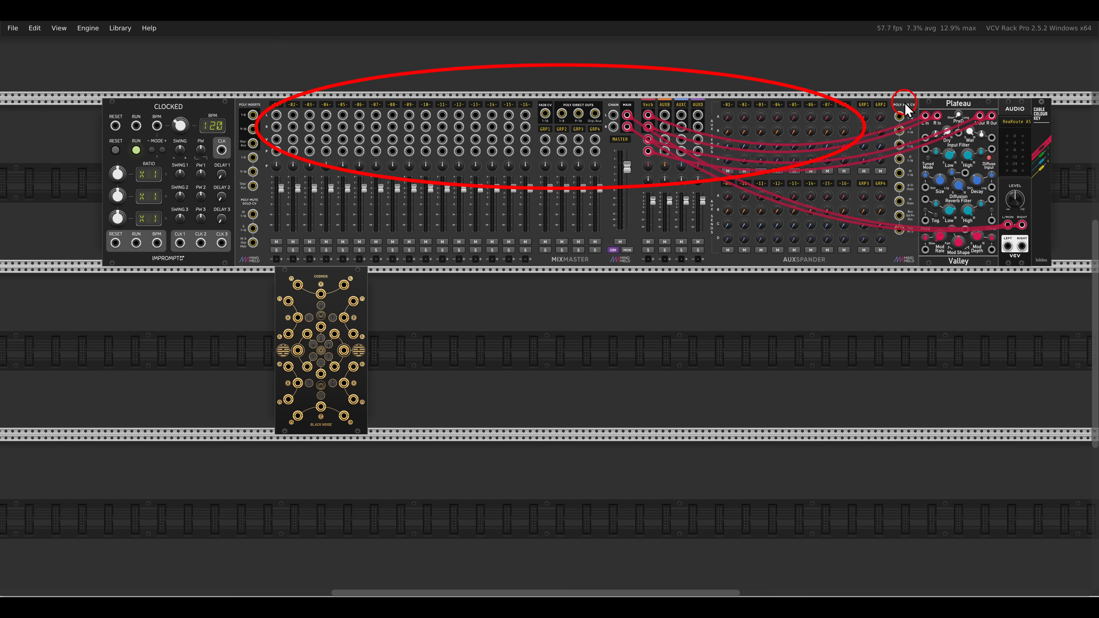
{"action": "left_click_drag", "start_coordinate": [959, 129], "coordinate": [975, 146]}
{"action": "left_click_drag", "start_coordinate": [946, 183], "coordinate": [740, 224]}
{"action": "scroll", "coordinate": [847, 196], "scroll_direction": "up", "scroll_amount": 4}
{"action": "left_click_drag", "start_coordinate": [779, 85], "coordinate": [863, 168]}
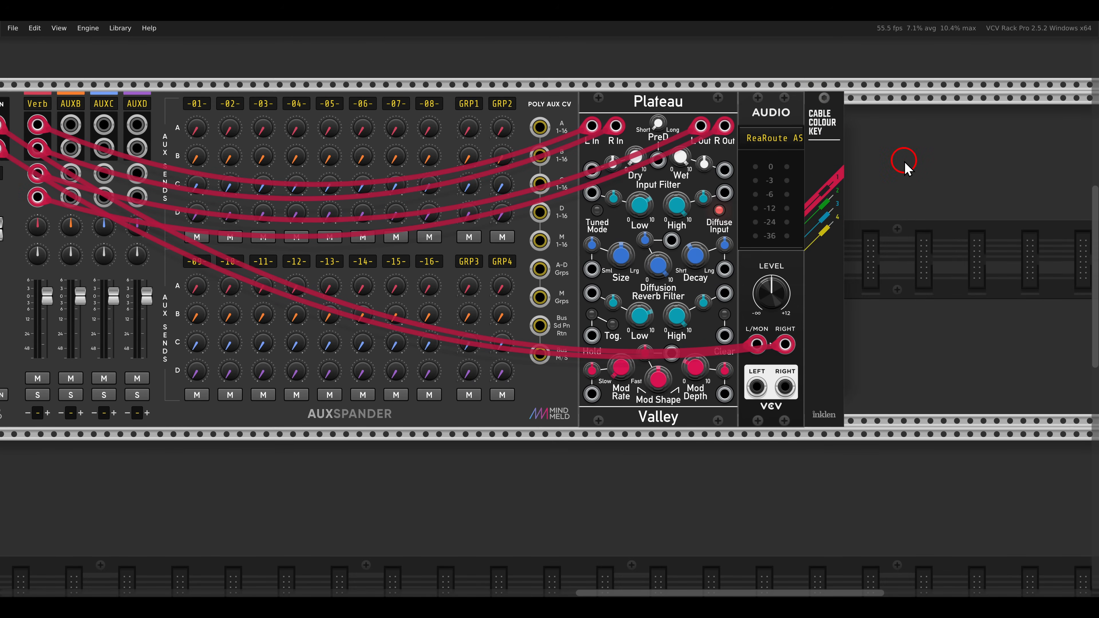
{"action": "left_click_drag", "start_coordinate": [267, 393], "coordinate": [726, 341]}
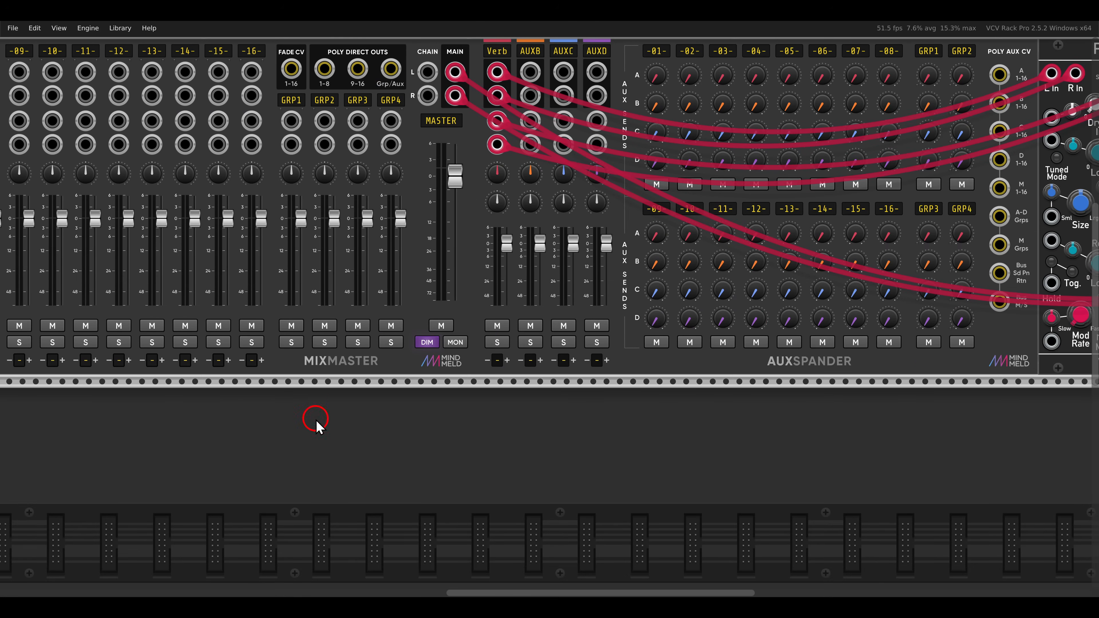
{"action": "left_click_drag", "start_coordinate": [316, 427], "coordinate": [779, 377]}
{"action": "left_click_drag", "start_coordinate": [543, 454], "coordinate": [848, 300]}
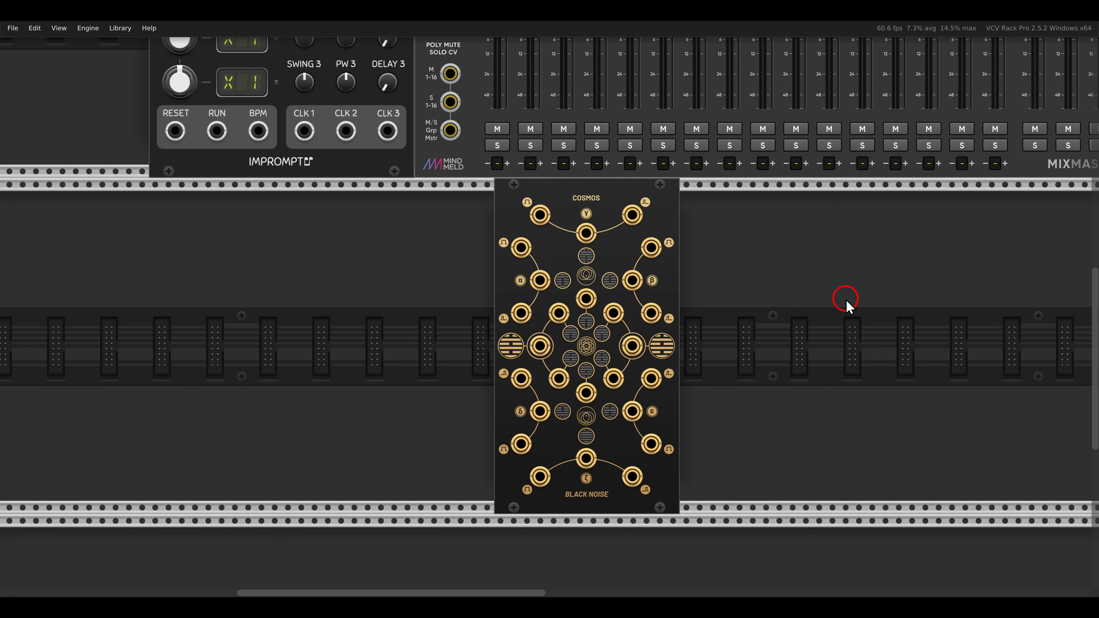
Step: Add a Slew/LFO module to the left of Cosmos and patch its output to Cosmos's large left input
{"action": "right_click", "coordinate": [740, 300]}
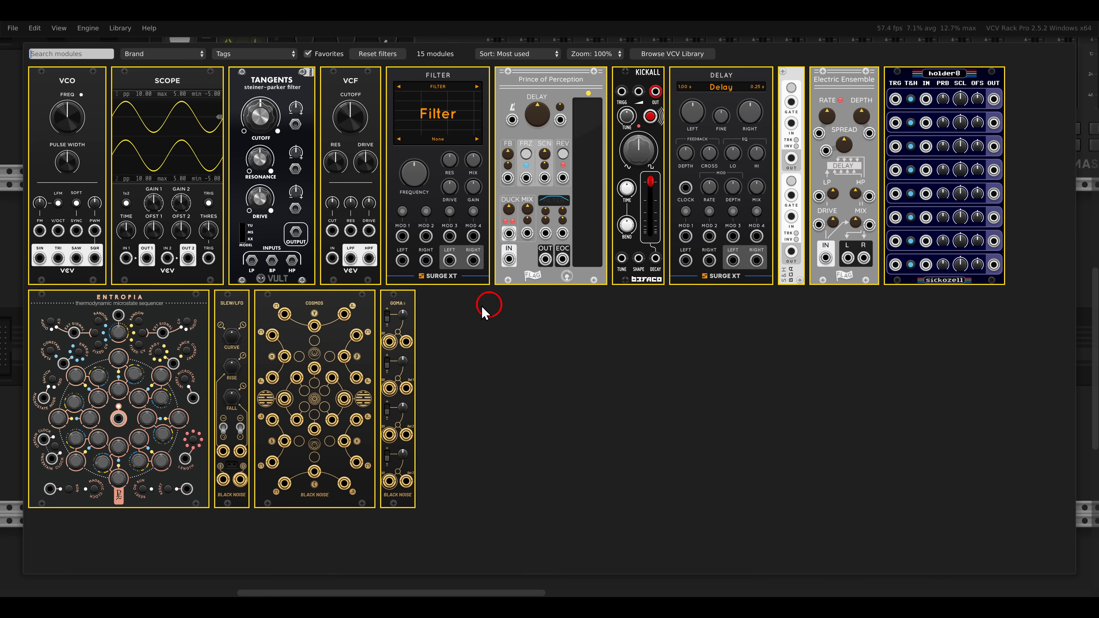
{"action": "left_click_drag", "start_coordinate": [234, 314], "coordinate": [483, 337]}
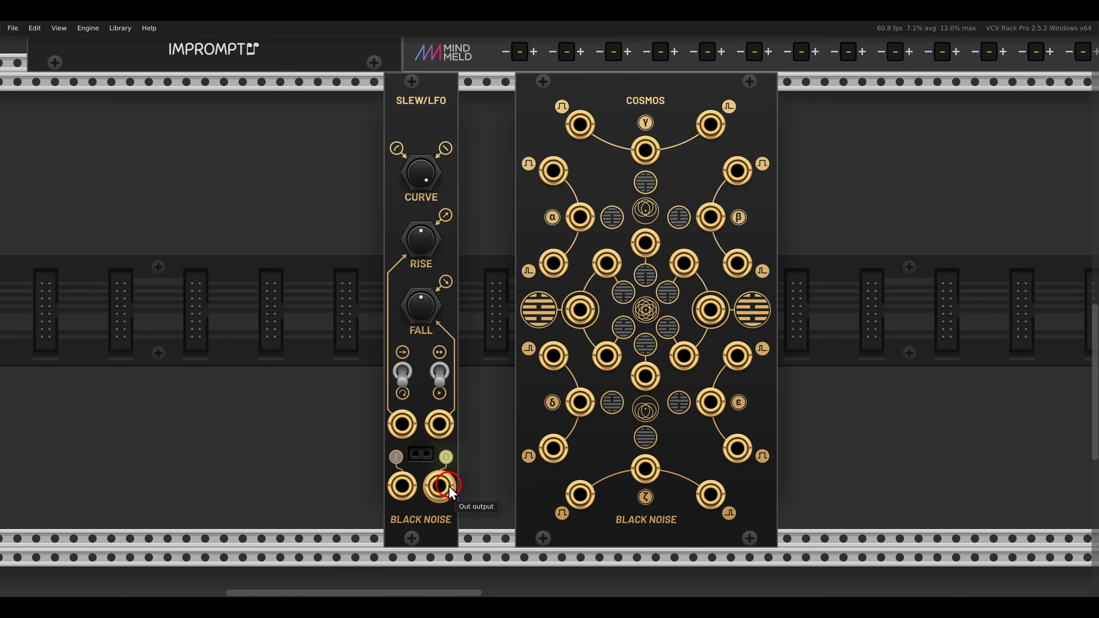
{"action": "left_click_drag", "start_coordinate": [440, 485], "coordinate": [572, 315]}
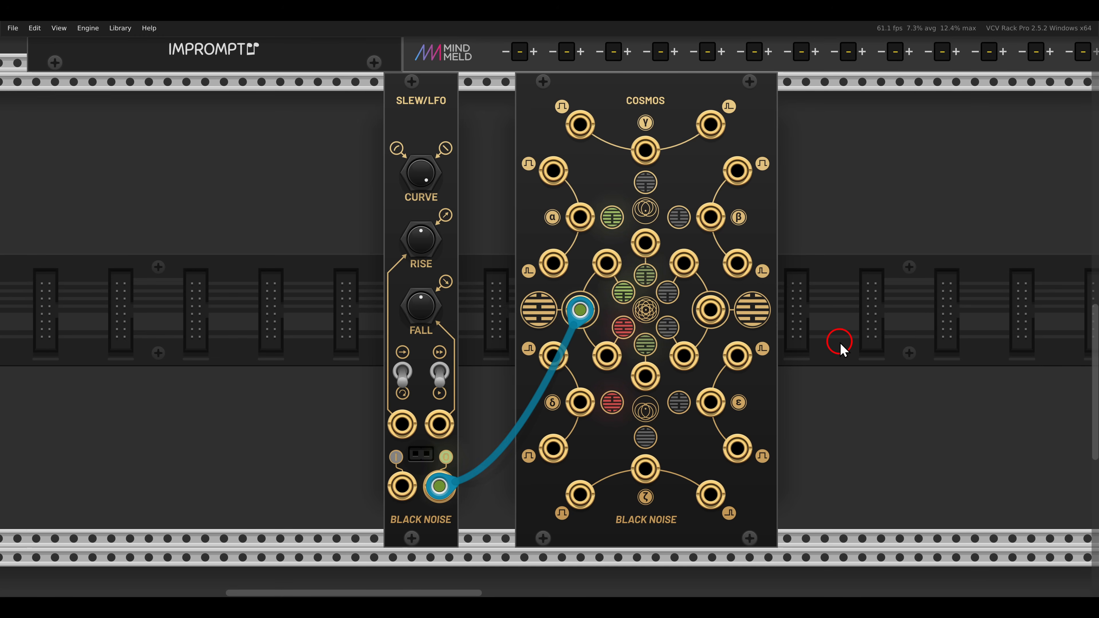
Step: Set Clocked's first clock ratio to x4 and its master tempo to 110 BPM
{"action": "scroll", "coordinate": [765, 307], "scroll_direction": "down", "scroll_amount": 1}
{"action": "scroll", "coordinate": [666, 305], "scroll_direction": "up", "scroll_amount": 5}
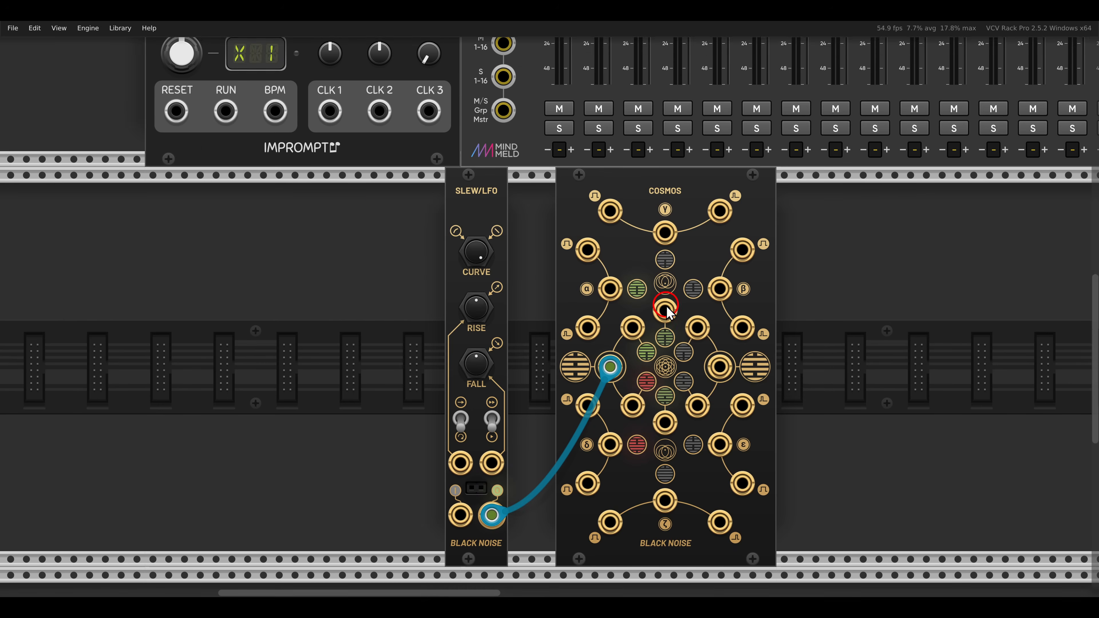
{"action": "scroll", "coordinate": [306, 311], "scroll_direction": "up", "scroll_amount": 3}
{"action": "left_click_drag", "start_coordinate": [179, 141], "coordinate": [167, 81]}
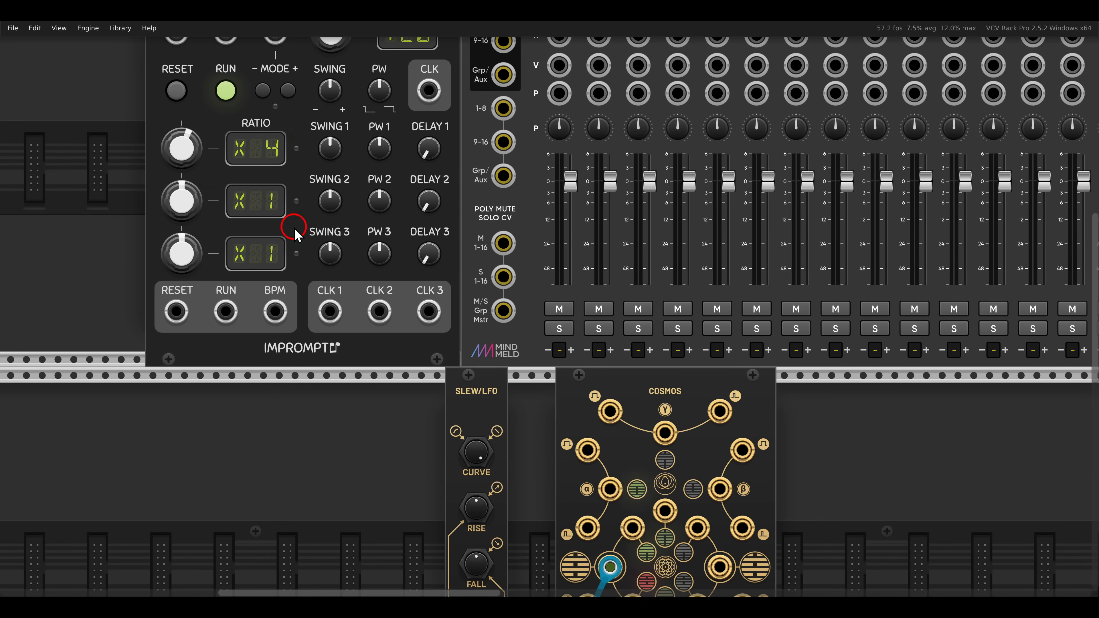
{"action": "scroll", "coordinate": [310, 173], "scroll_direction": "up", "scroll_amount": 2}
{"action": "right_click", "coordinate": [329, 90]}
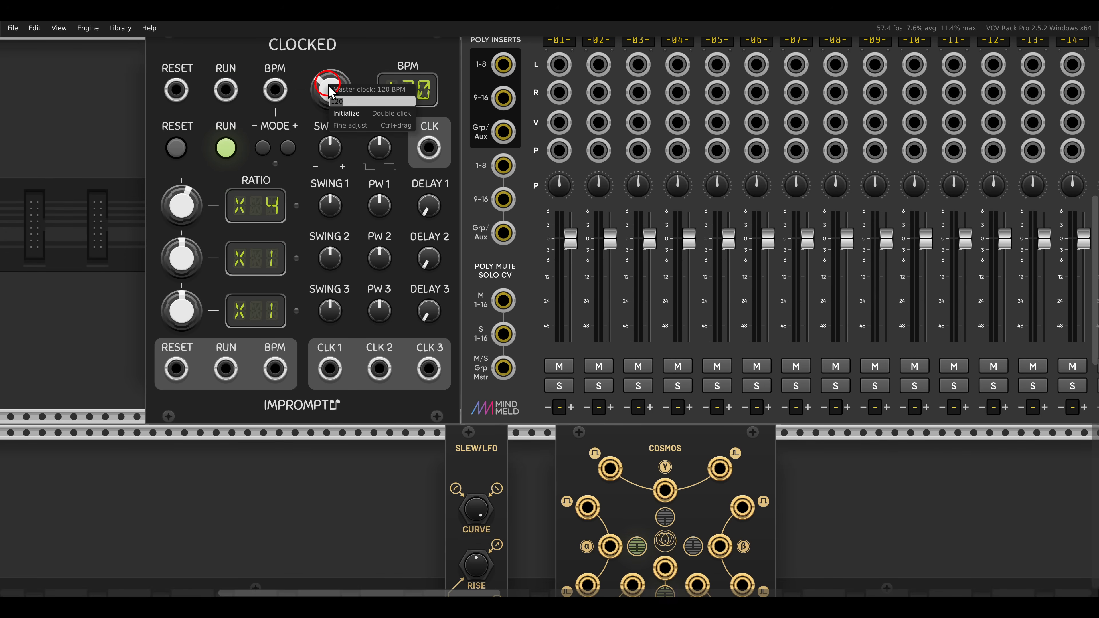
{"action": "key", "text": "Return"}
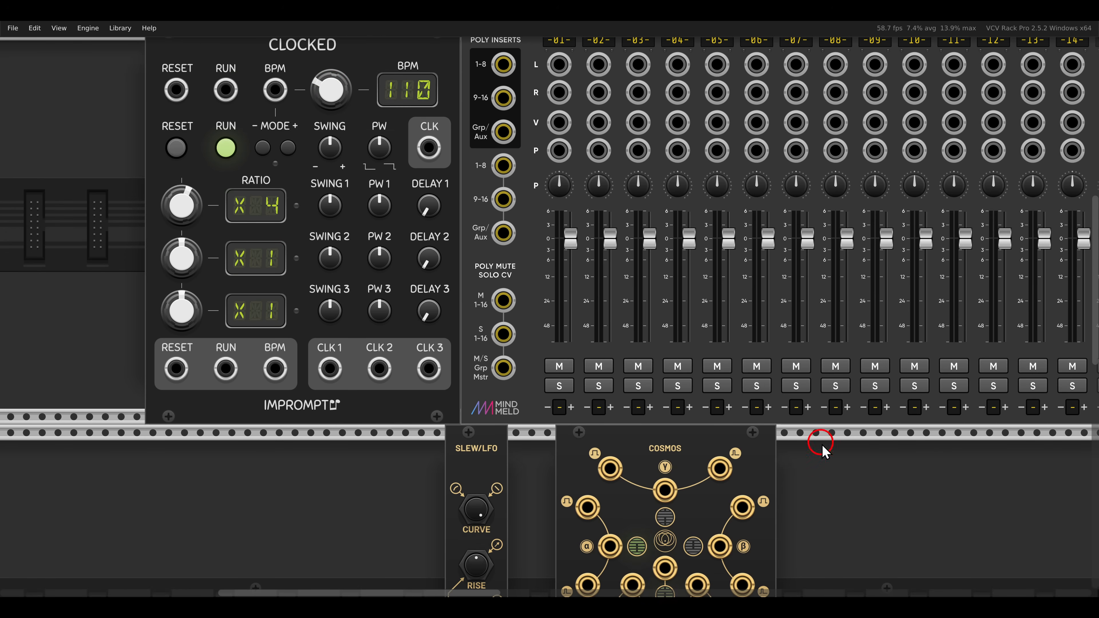
Step: Patch Clocked's CLK 1 output to Cosmos's large right input
{"action": "scroll", "coordinate": [809, 359], "scroll_direction": "down", "scroll_amount": 3}
{"action": "left_click_drag", "start_coordinate": [809, 359], "coordinate": [736, 128]}
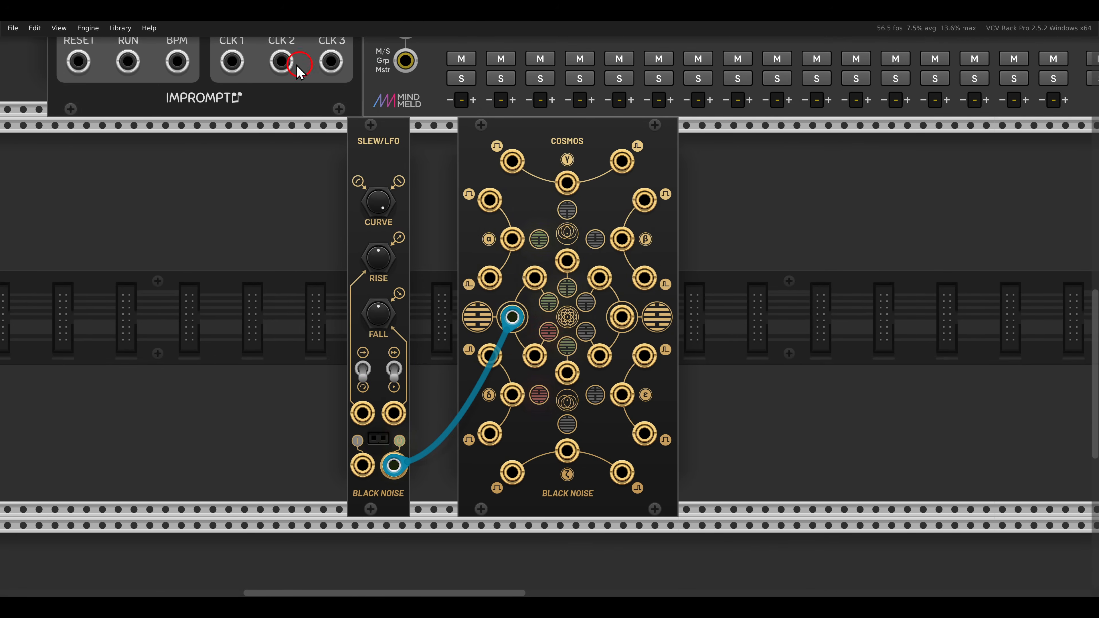
{"action": "left_click_drag", "start_coordinate": [232, 61], "coordinate": [620, 330]}
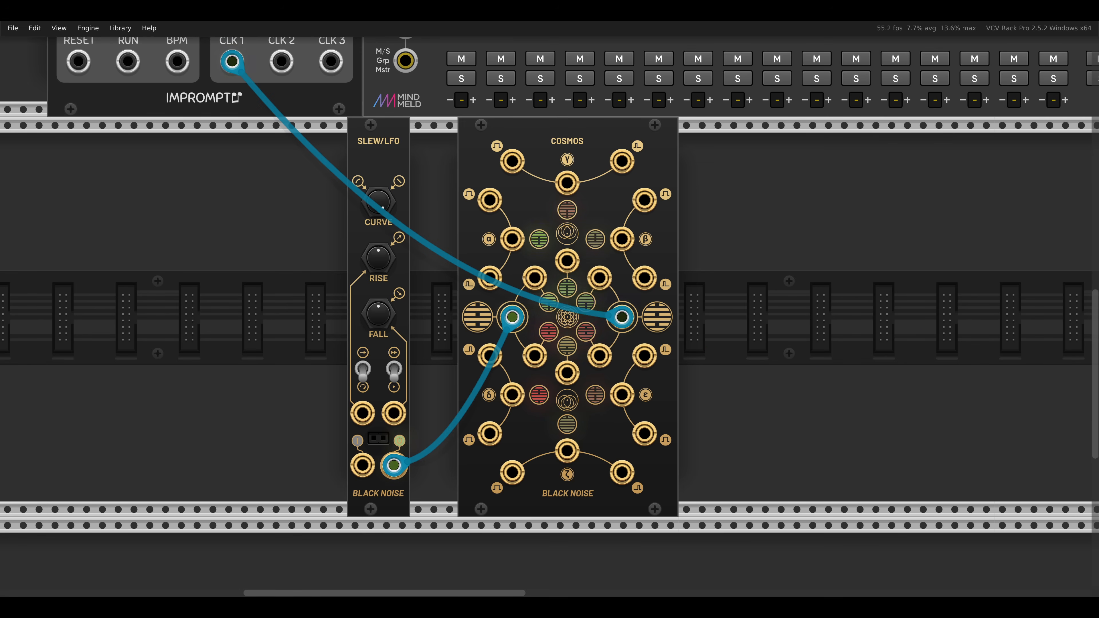
Step: Add a Kickall module to the right of Cosmos and patch its output to mixer channel 1
{"action": "right_click", "coordinate": [861, 344]}
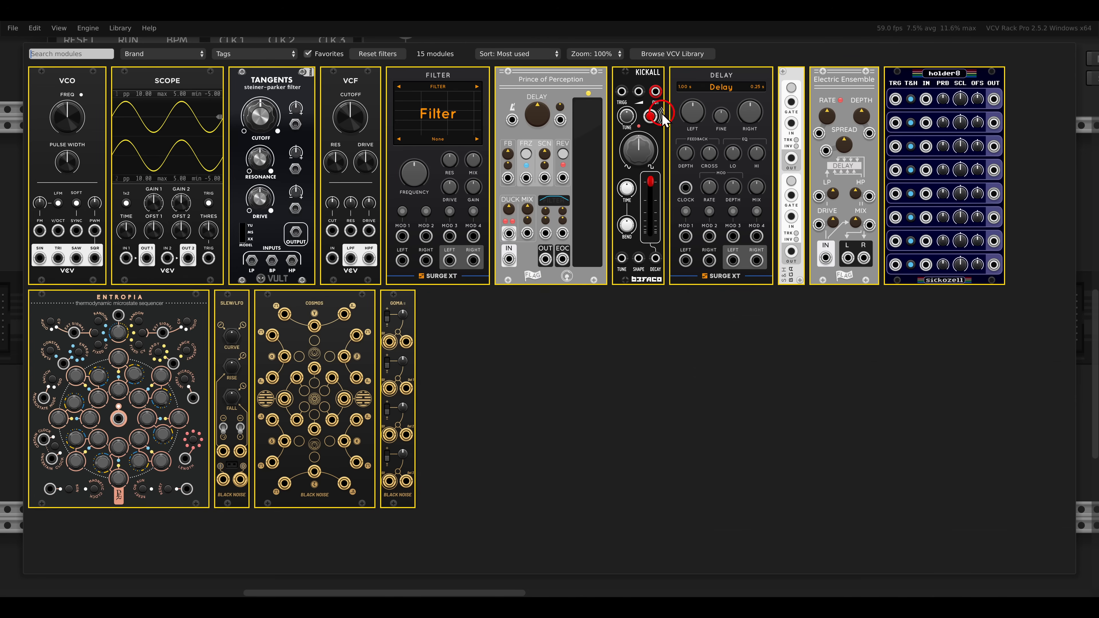
{"action": "left_click_drag", "start_coordinate": [659, 115], "coordinate": [718, 210]}
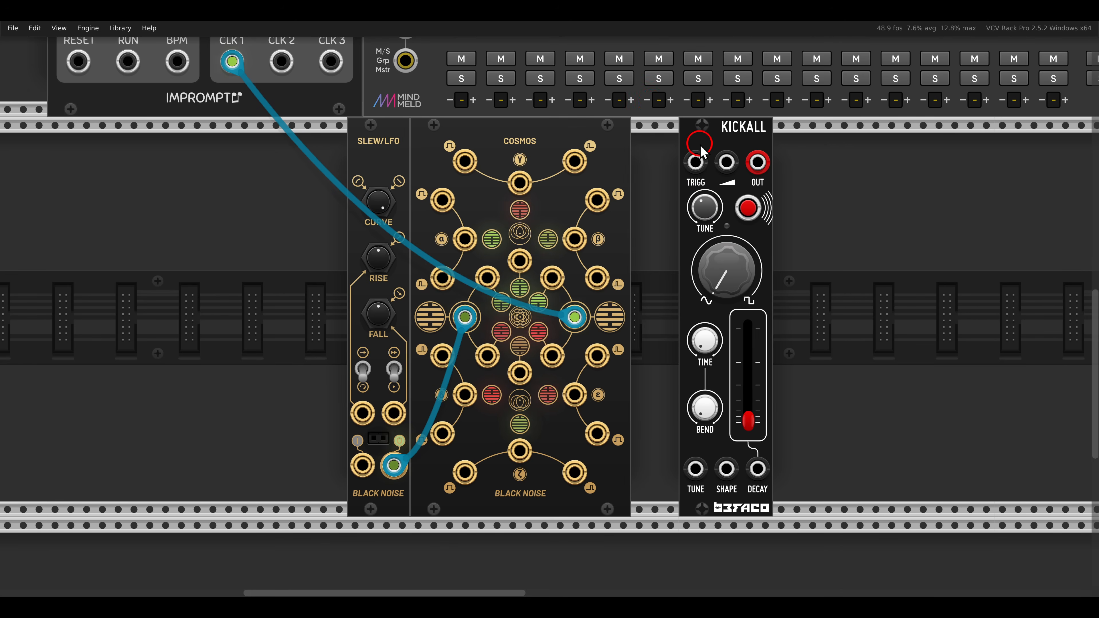
{"action": "left_click_drag", "start_coordinate": [758, 162], "coordinate": [459, 69]}
{"action": "scroll", "coordinate": [649, 171], "scroll_direction": "up", "scroll_amount": 11}
{"action": "scroll", "coordinate": [458, 71], "scroll_direction": "down", "scroll_amount": 8}
{"action": "scroll", "coordinate": [636, 277], "scroll_direction": "down", "scroll_amount": 2}
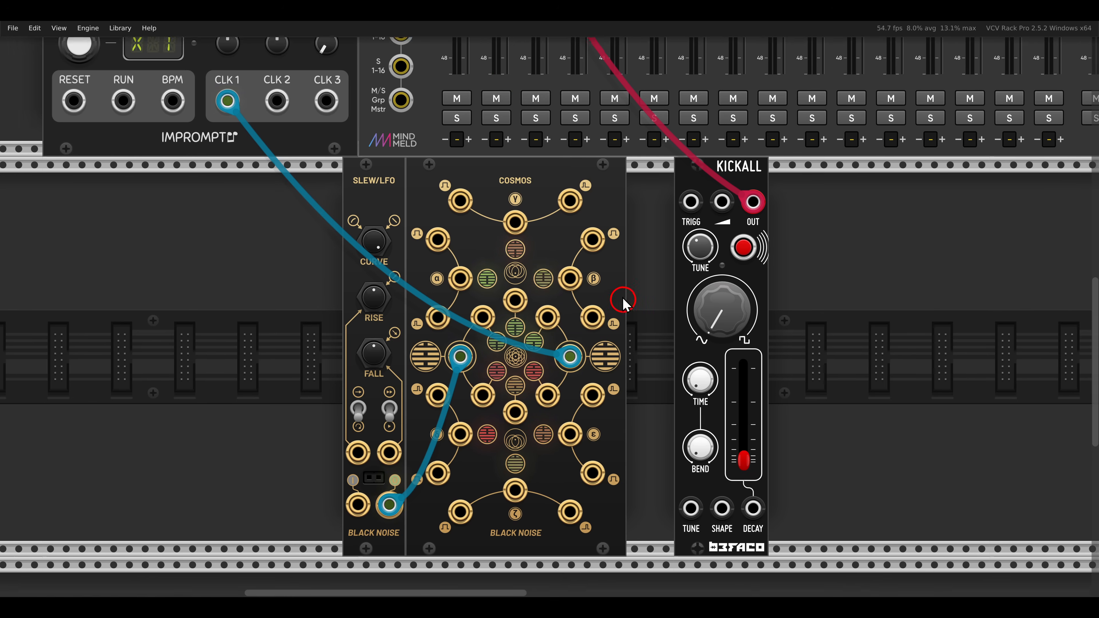
Step: Patch Cosmos's AND gate output near β to the trigger of Kickall, docked beside it, and turn Kickall's large shape knob up slightly
{"action": "scroll", "coordinate": [623, 243], "scroll_direction": "up", "scroll_amount": 3}
{"action": "left_click_drag", "start_coordinate": [623, 238], "coordinate": [652, 250]}
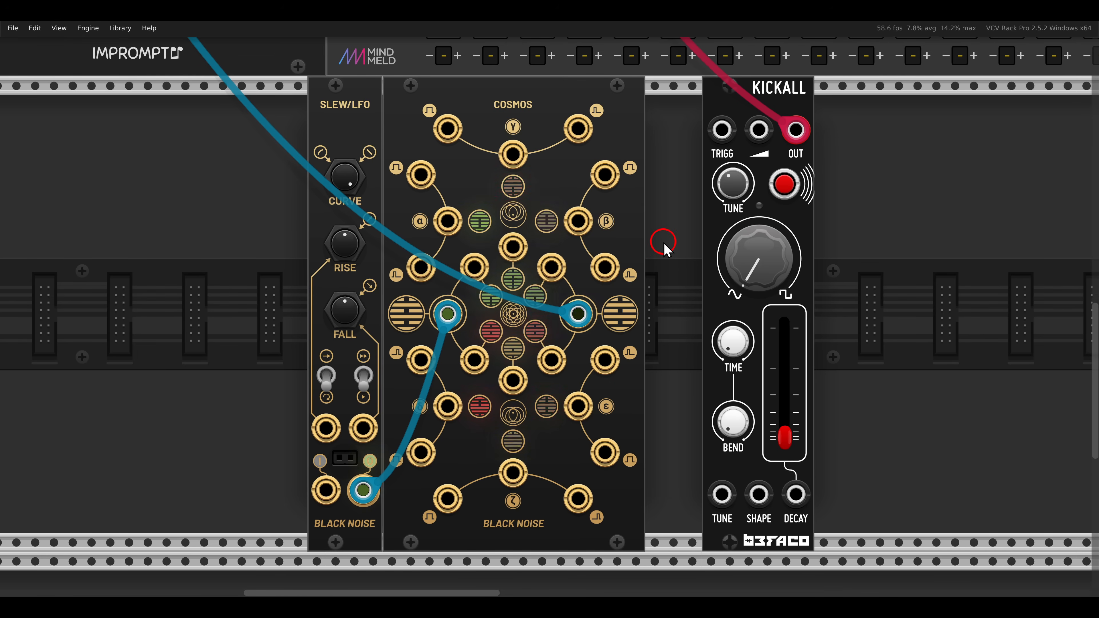
{"action": "mouse_move", "coordinate": [290, 85]}
{"action": "left_mouse_down"}
{"action": "mouse_move", "coordinate": [611, 275]}
{"action": "mouse_move", "coordinate": [701, 296]}
{"action": "left_mouse_up"}
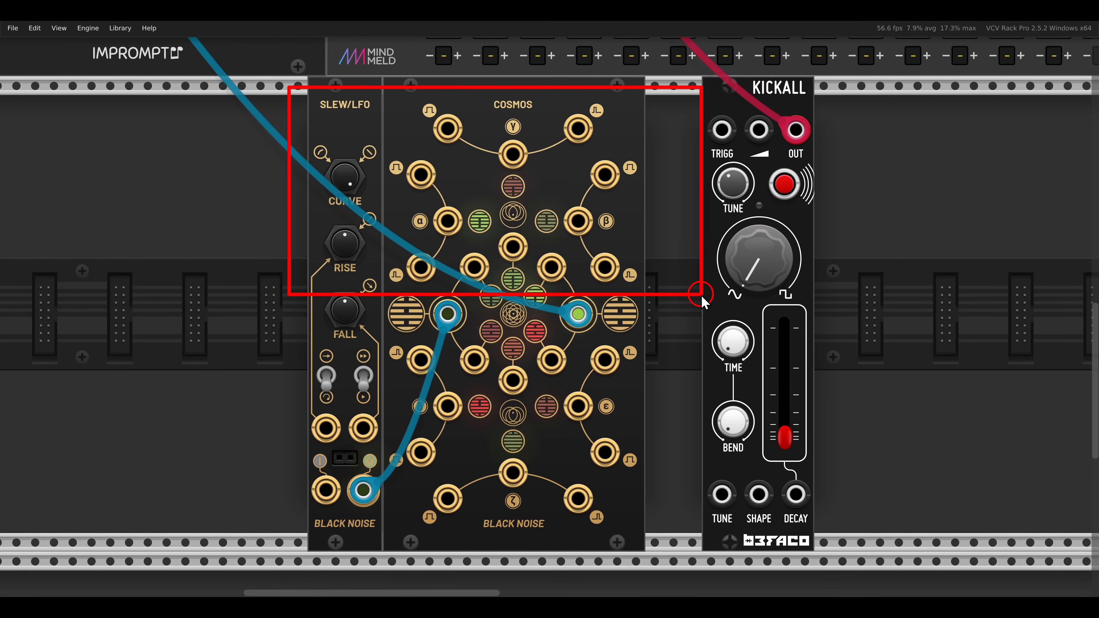
{"action": "key", "text": "Escape"}
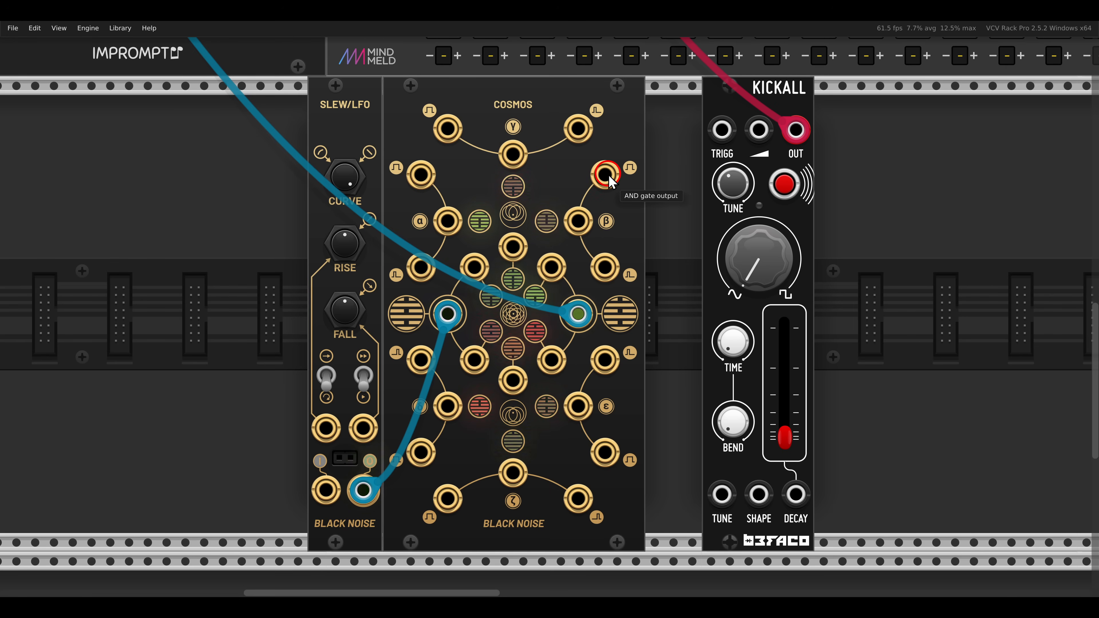
{"action": "left_click_drag", "start_coordinate": [606, 174], "coordinate": [651, 165]}
{"action": "left_click_drag", "start_coordinate": [693, 218], "coordinate": [692, 243]}
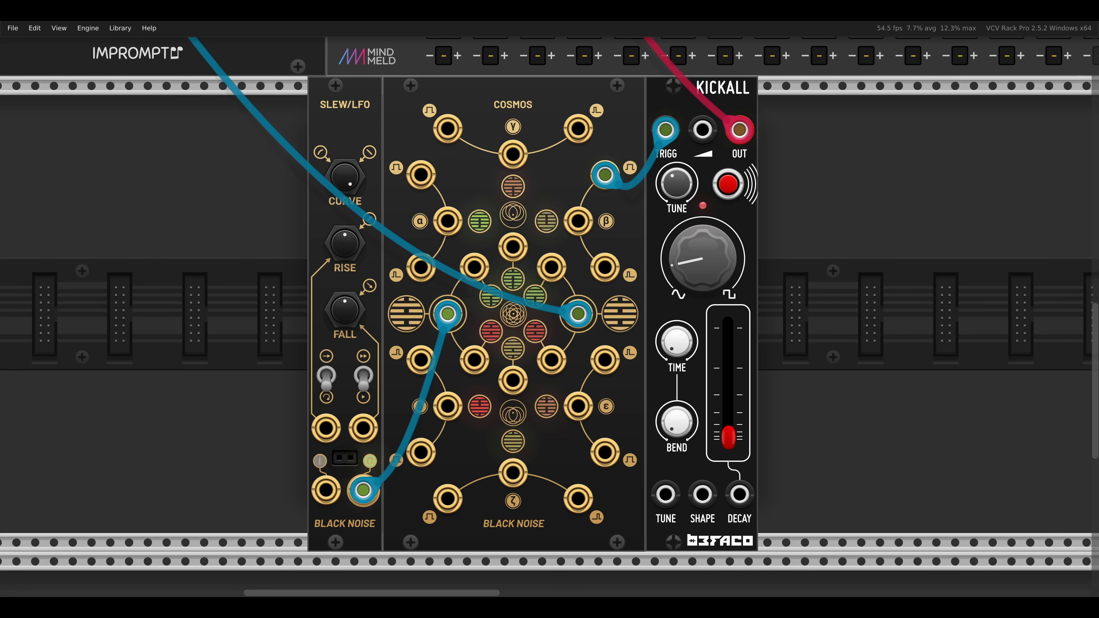
Step: On the Slew/LFO, turn Rise down and Fall up, and switch the rate to Fast
{"action": "left_click_drag", "start_coordinate": [405, 108], "coordinate": [672, 300]}
{"action": "left_click_drag", "start_coordinate": [512, 154], "coordinate": [571, 329]}
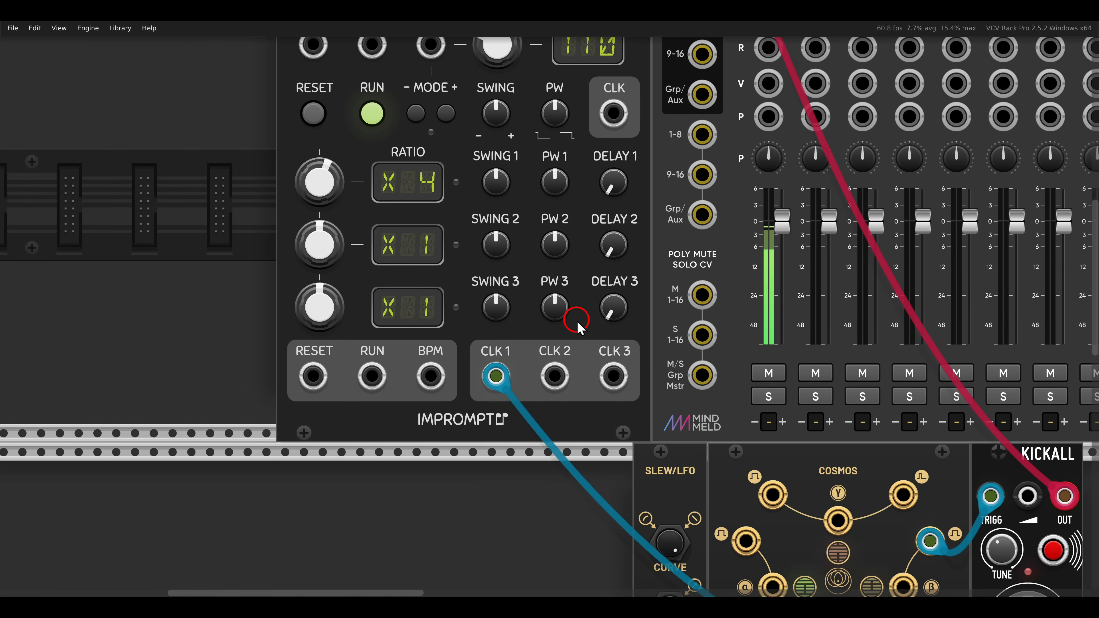
{"action": "left_click_drag", "start_coordinate": [557, 194], "coordinate": [572, 290]}
{"action": "left_click_drag", "start_coordinate": [796, 461], "coordinate": [503, 108]}
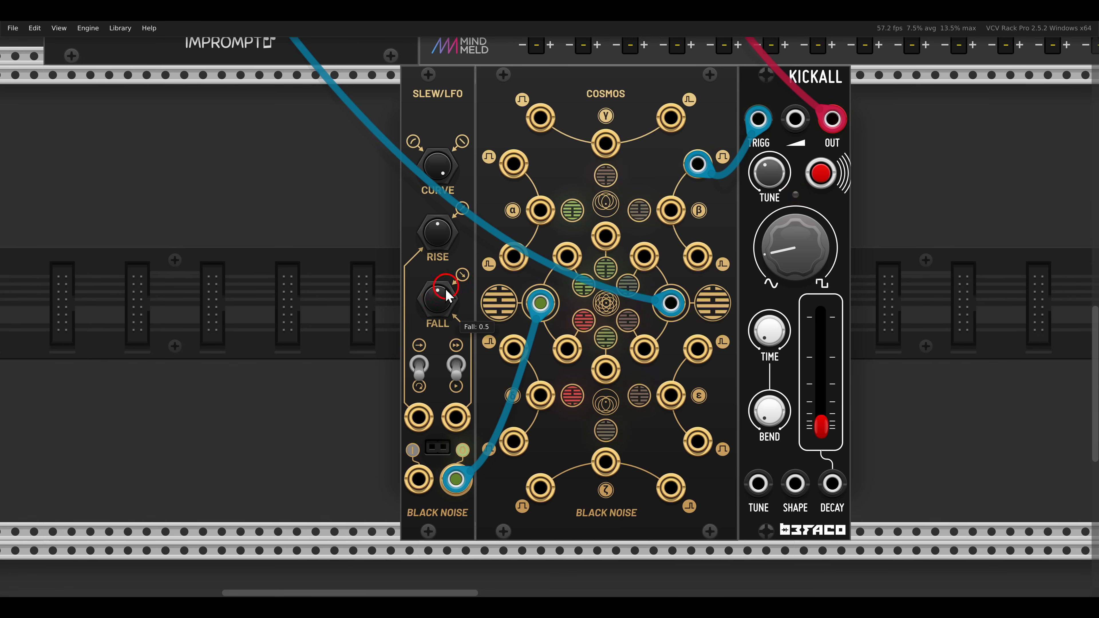
{"action": "scroll", "coordinate": [438, 295], "scroll_direction": "up", "scroll_amount": 1}
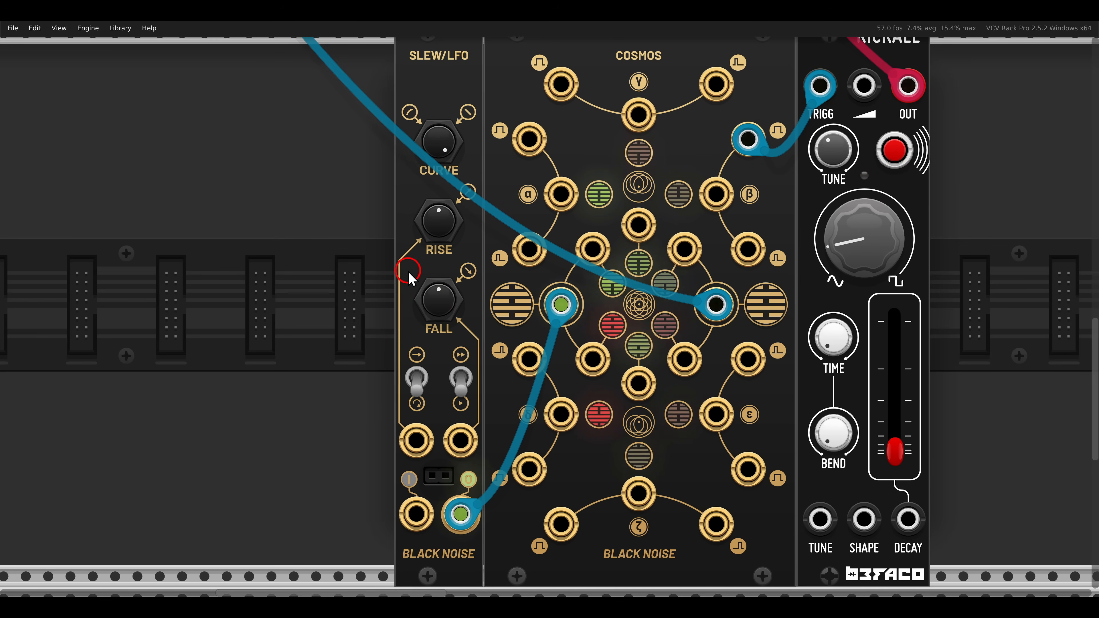
{"action": "left_click_drag", "start_coordinate": [440, 225], "coordinate": [470, 356]}
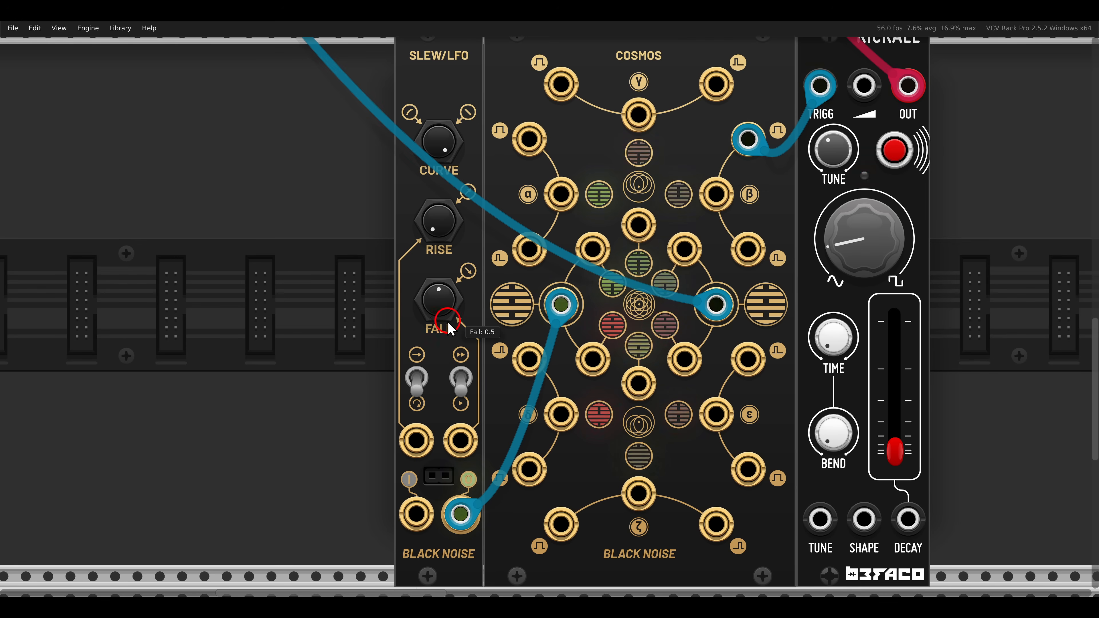
{"action": "left_click_drag", "start_coordinate": [448, 316], "coordinate": [424, 187]}
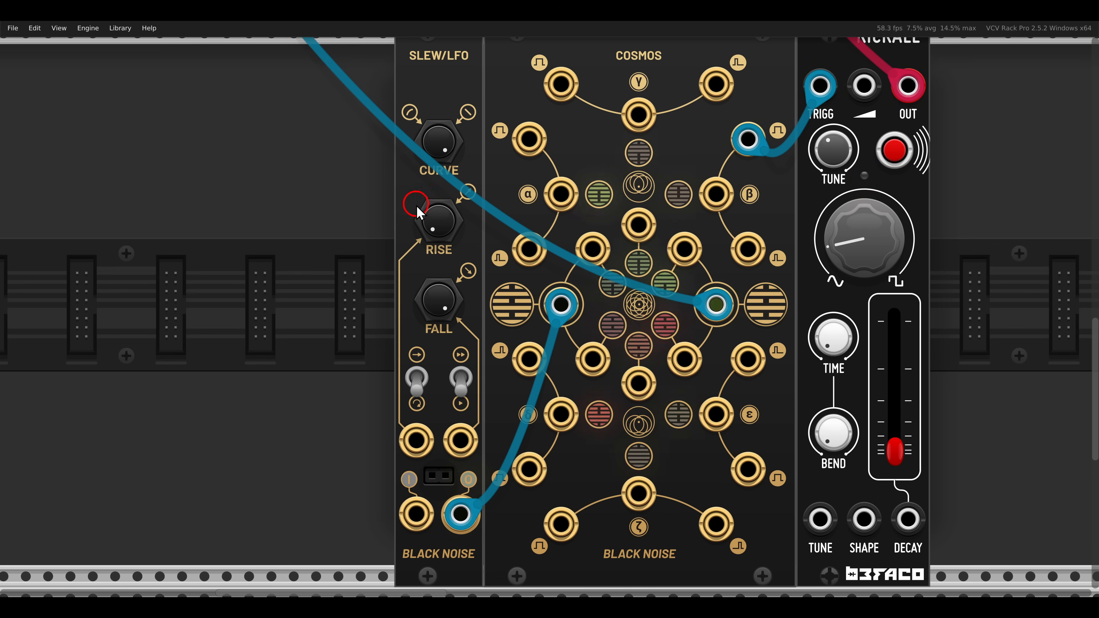
{"action": "left_click", "coordinate": [468, 378]}
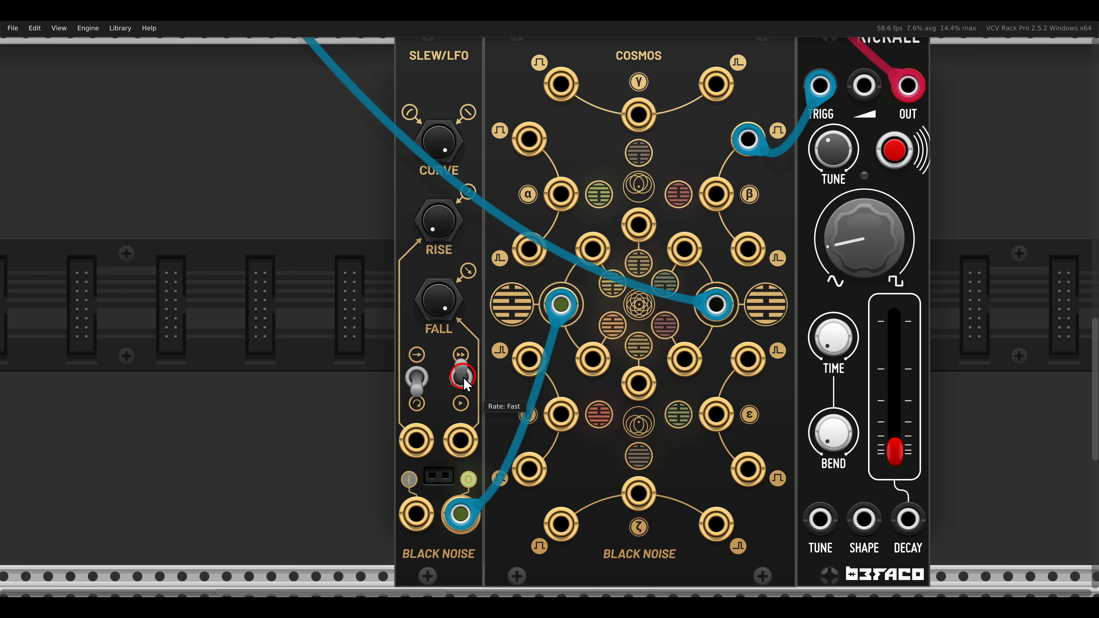
Step: Move Slew/LFO and Cosmos together to the left, leaving a gap before Kickall
{"action": "scroll", "coordinate": [464, 381], "scroll_direction": "down", "scroll_amount": 4}
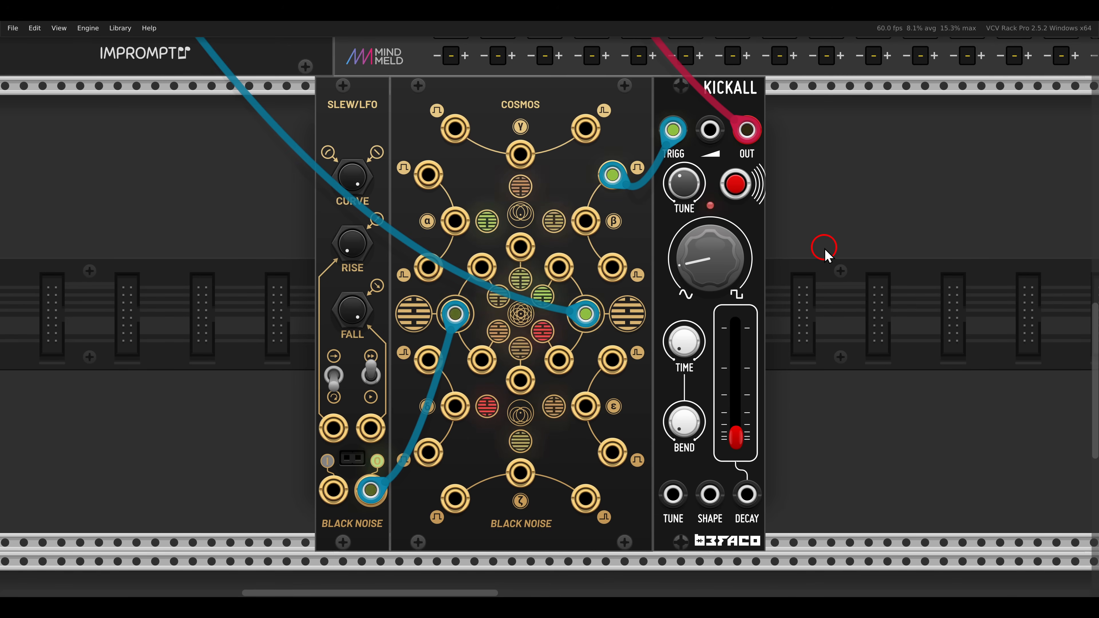
{"action": "scroll", "coordinate": [703, 255], "scroll_direction": "left", "scroll_amount": 5}
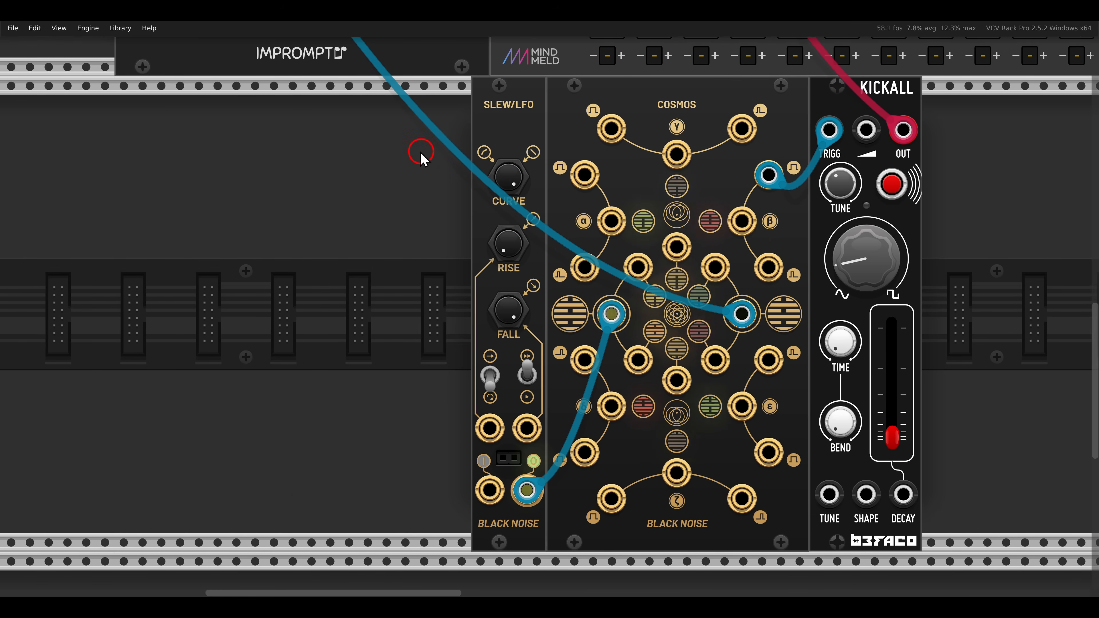
{"action": "left_click_drag", "start_coordinate": [414, 151], "coordinate": [565, 160]}
{"action": "left_click_drag", "start_coordinate": [657, 178], "coordinate": [289, 180]}
{"action": "left_click", "coordinate": [478, 156]}
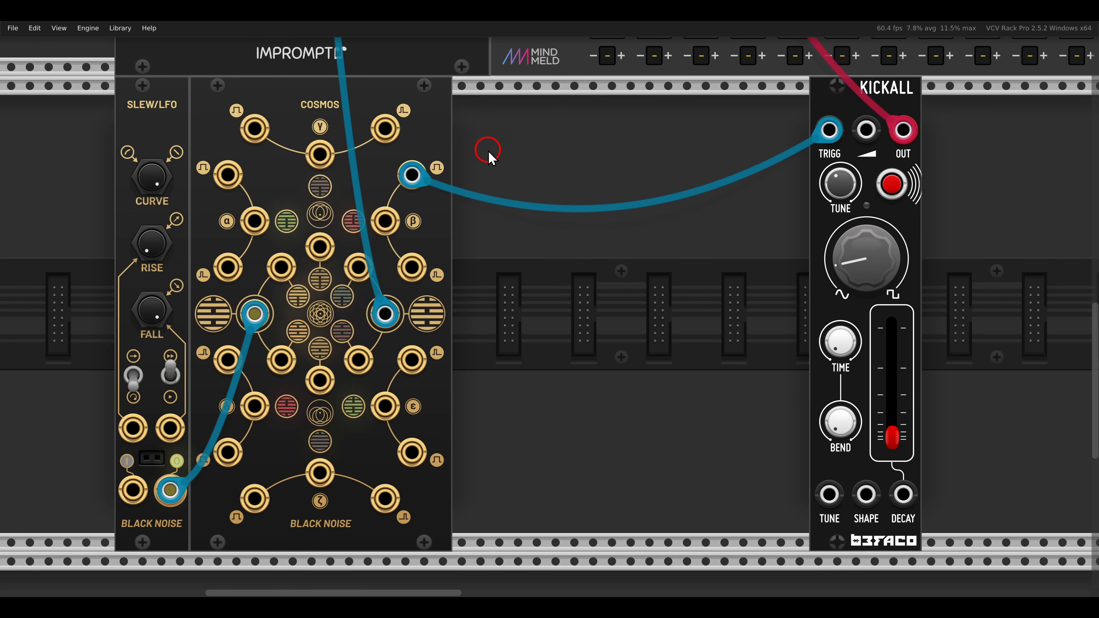
Step: Add a holder8 module directly to the right of Cosmos and dock Kickall against its right side
{"action": "right_click", "coordinate": [516, 168]}
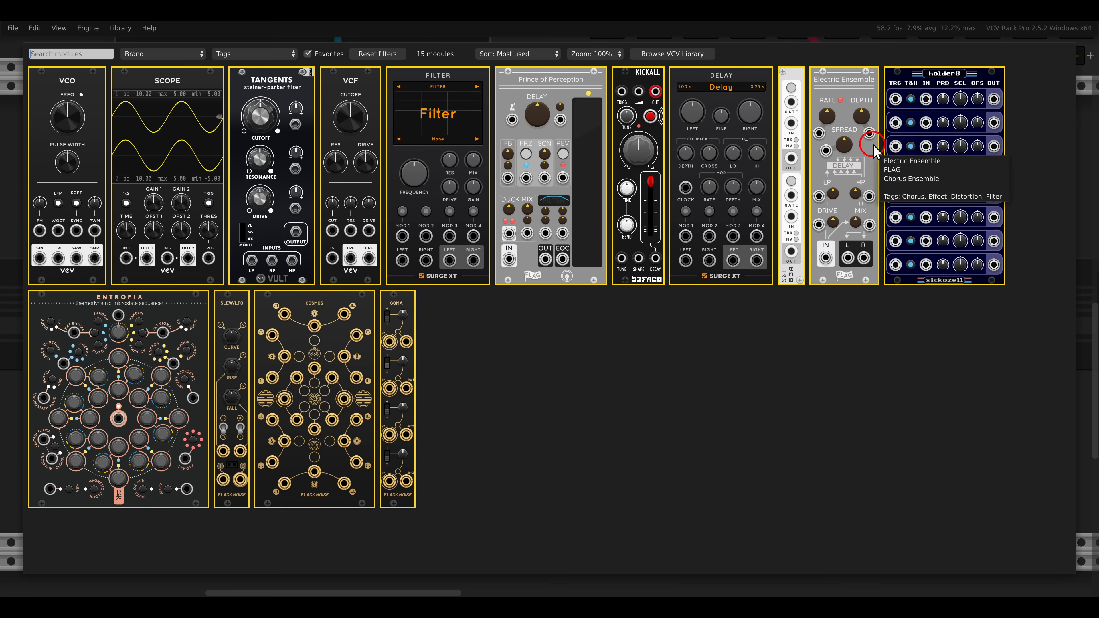
{"action": "left_click", "coordinate": [918, 126]}
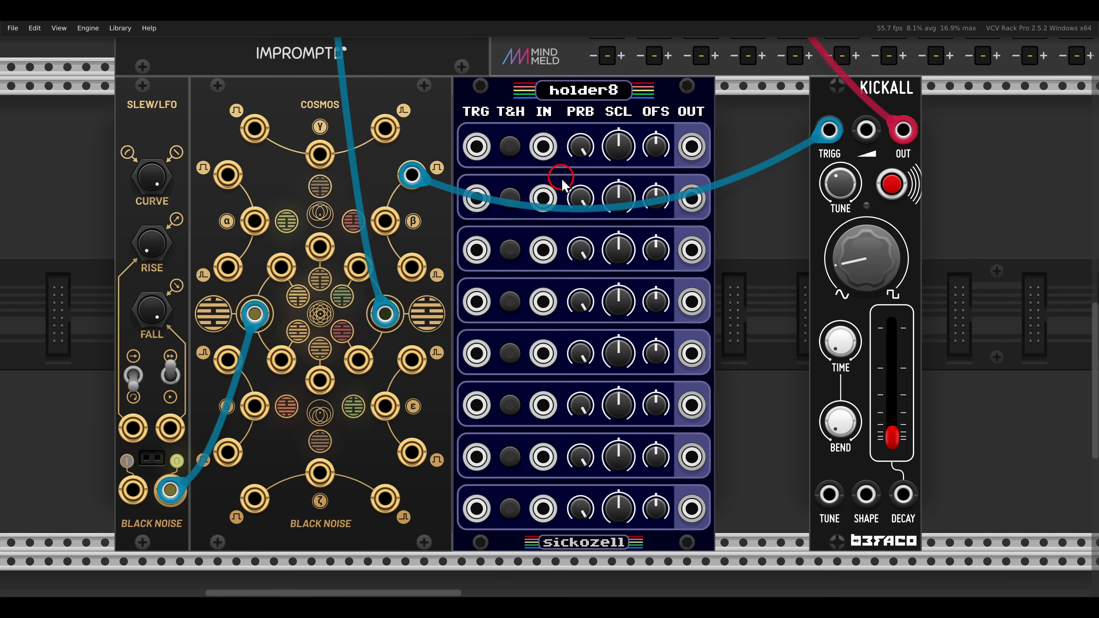
{"action": "left_click_drag", "start_coordinate": [824, 107], "coordinate": [771, 111]}
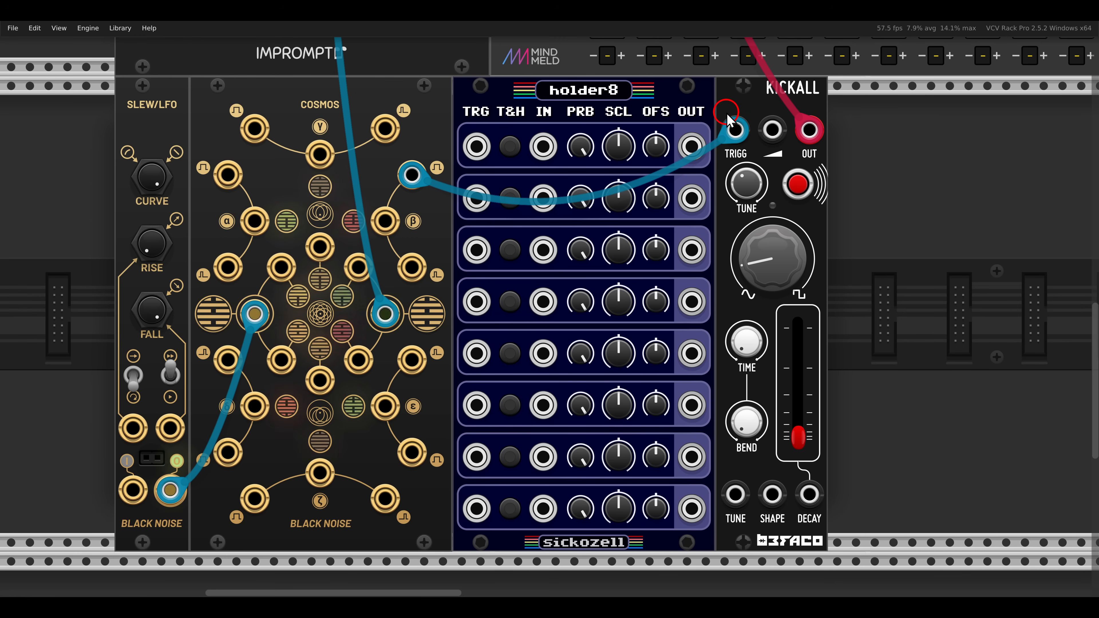
Step: Patch Cosmos's AND gate output to holder8's first three triggers, and those rows' outputs to Kickall's Decay, Shape and volume inputs respectively
{"action": "mouse_move", "coordinate": [734, 129]}
{"action": "left_mouse_down"}
{"action": "mouse_move", "coordinate": [625, 110]}
{"action": "mouse_move", "coordinate": [460, 128]}
{"action": "mouse_move", "coordinate": [475, 146]}
{"action": "mouse_move", "coordinate": [479, 247]}
{"action": "left_mouse_up"}
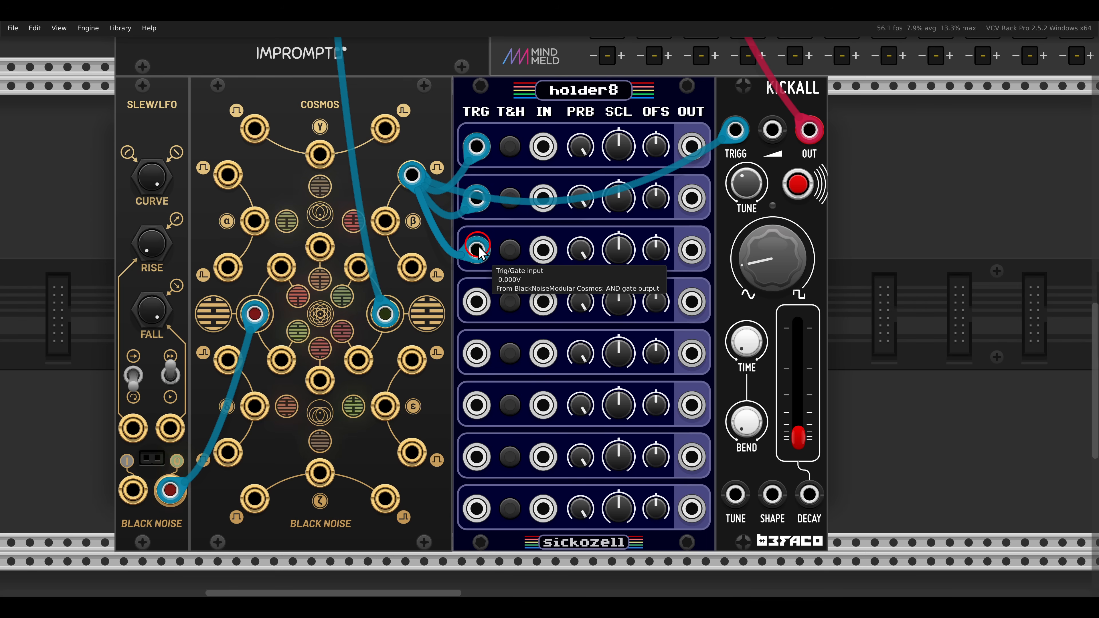
{"action": "left_click_drag", "start_coordinate": [692, 146], "coordinate": [808, 493]}
{"action": "left_click_drag", "start_coordinate": [691, 198], "coordinate": [773, 495]}
{"action": "left_click_drag", "start_coordinate": [692, 250], "coordinate": [771, 132]}
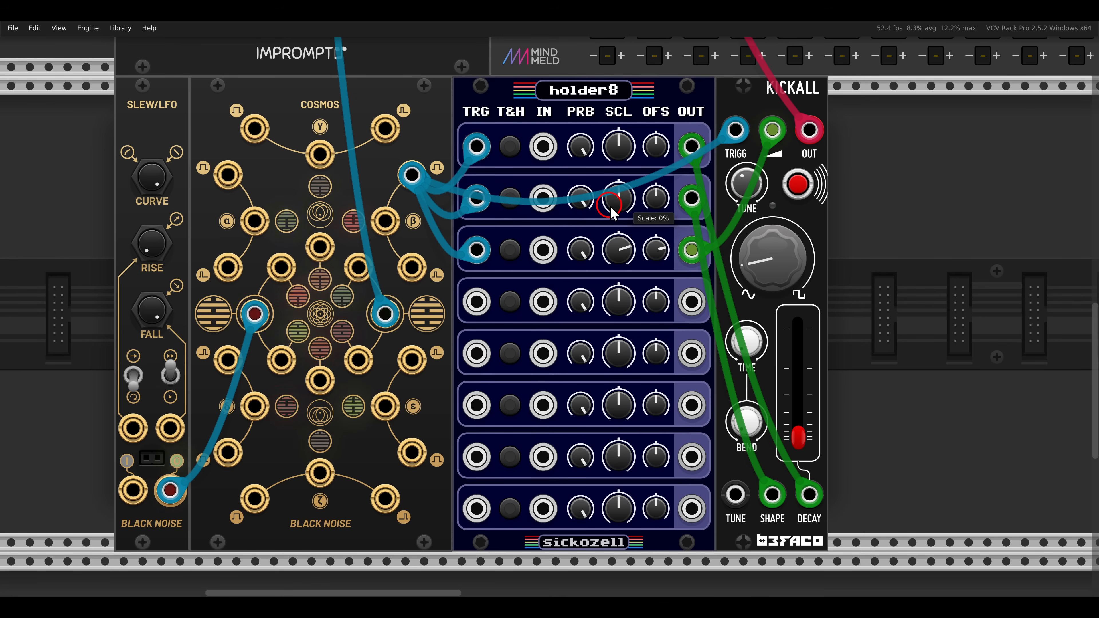
Step: Turn up the Scale knobs of holder8's first and second rows
{"action": "left_click_drag", "start_coordinate": [612, 154], "coordinate": [610, 151]}
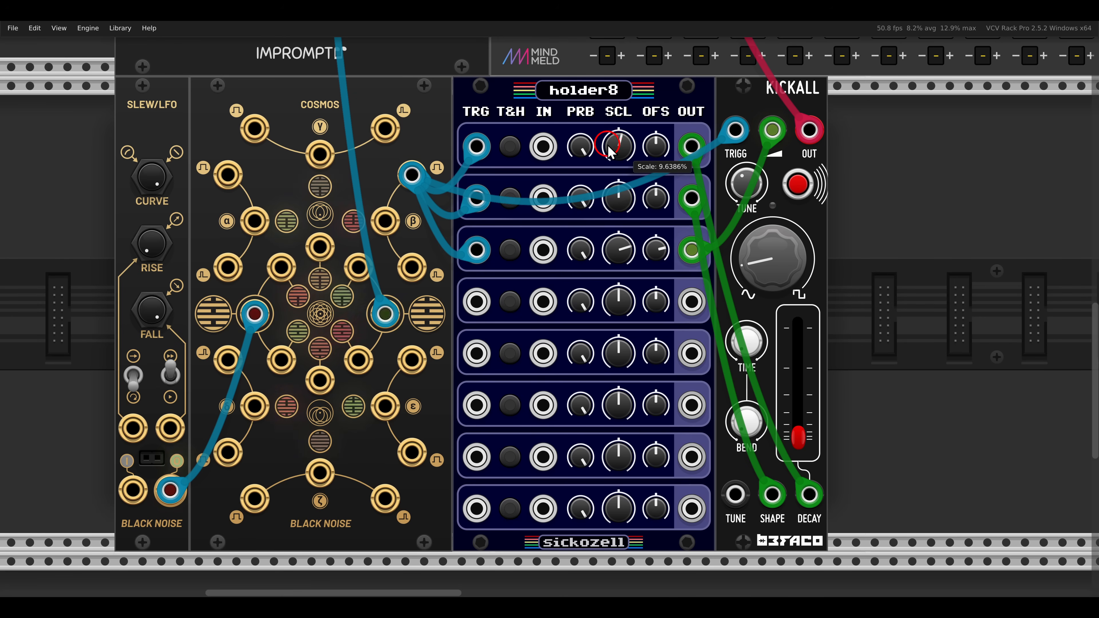
{"action": "left_click_drag", "start_coordinate": [612, 203], "coordinate": [582, 149]}
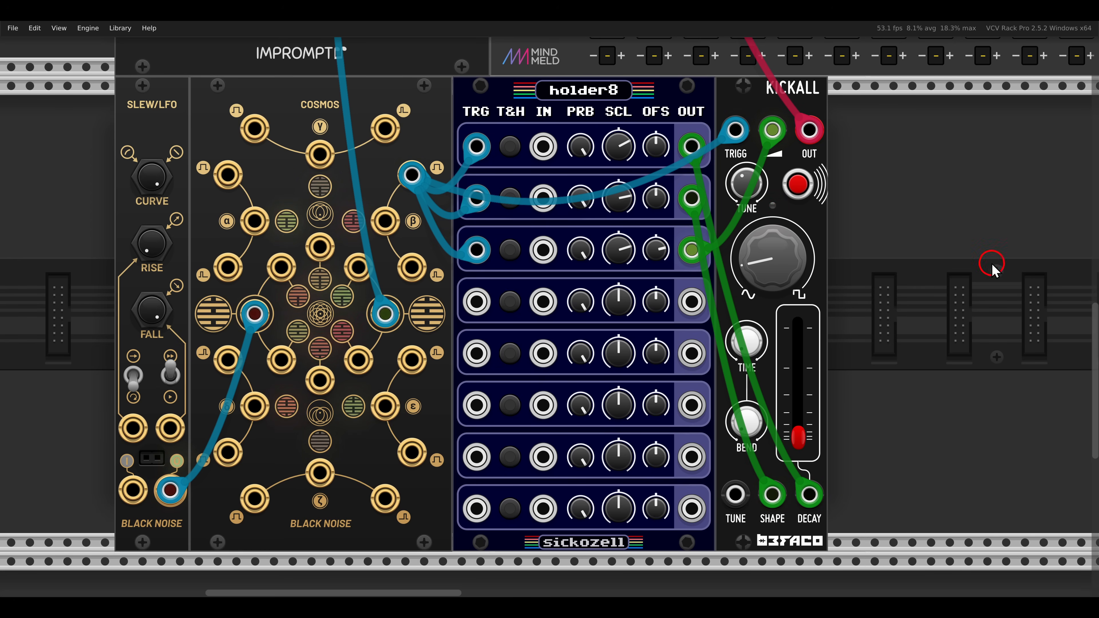
Step: Duplicate the Kickall directly to its right and patch the copy's output to the MixMaster
{"action": "key", "text": "ctrl+d"}
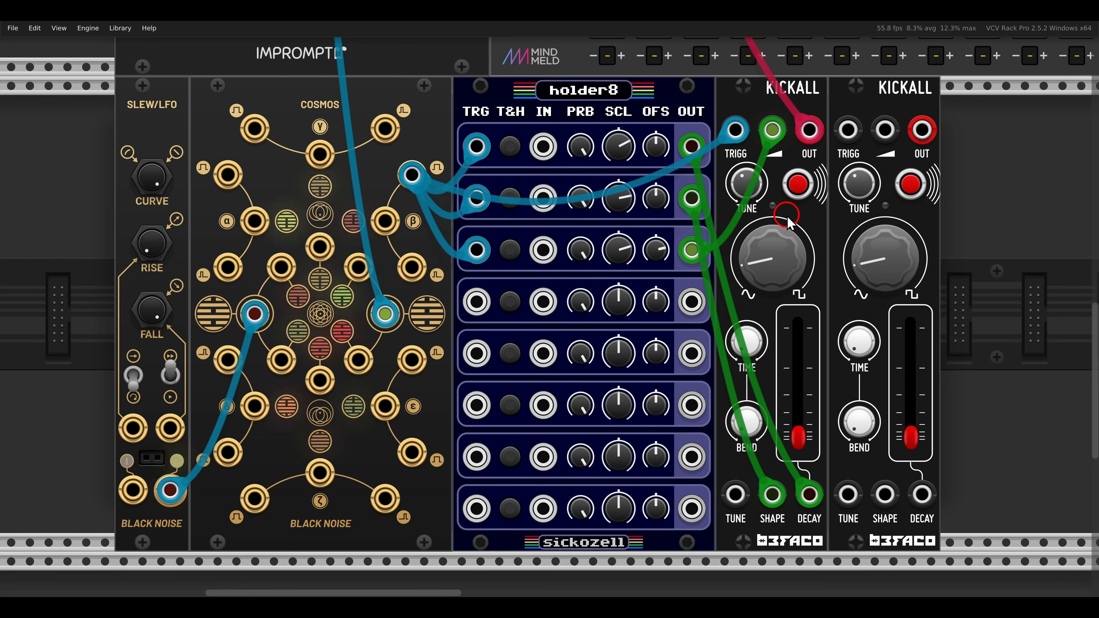
{"action": "scroll", "coordinate": [880, 317], "scroll_direction": "up", "scroll_amount": 5}
{"action": "scroll", "coordinate": [880, 317], "scroll_direction": "left", "scroll_amount": 2}
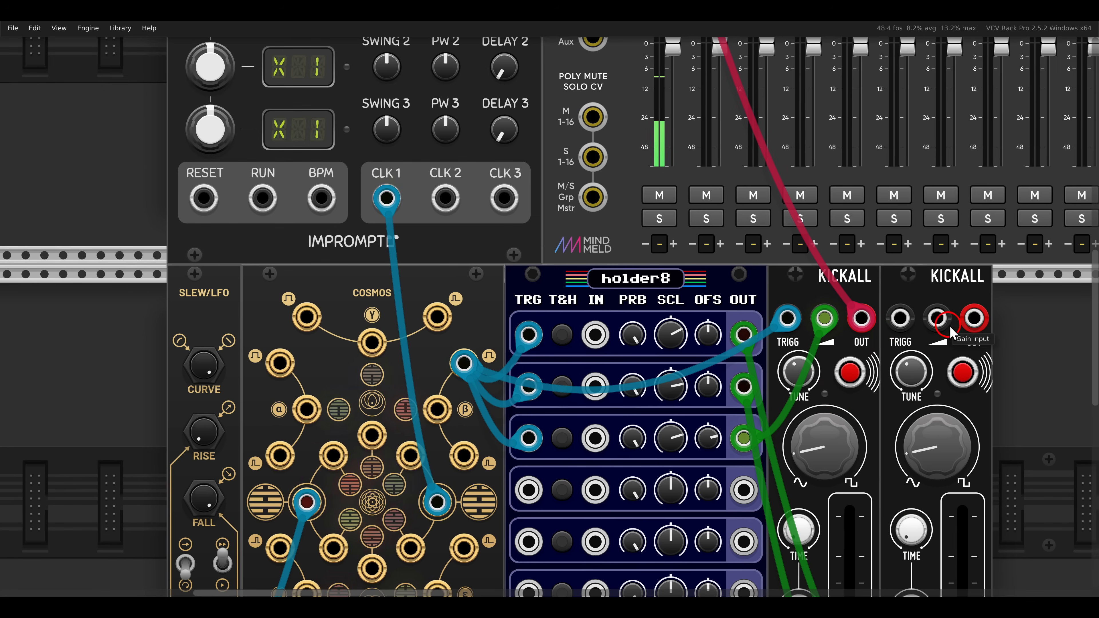
{"action": "scroll", "coordinate": [913, 307], "scroll_direction": "up", "scroll_amount": 9}
{"action": "left_click_drag", "start_coordinate": [975, 320], "coordinate": [676, 235]}
Step: Patch Cosmos's NAND gate output to the second Kickall's trigger input
{"action": "scroll", "coordinate": [667, 208], "scroll_direction": "down", "scroll_amount": 14}
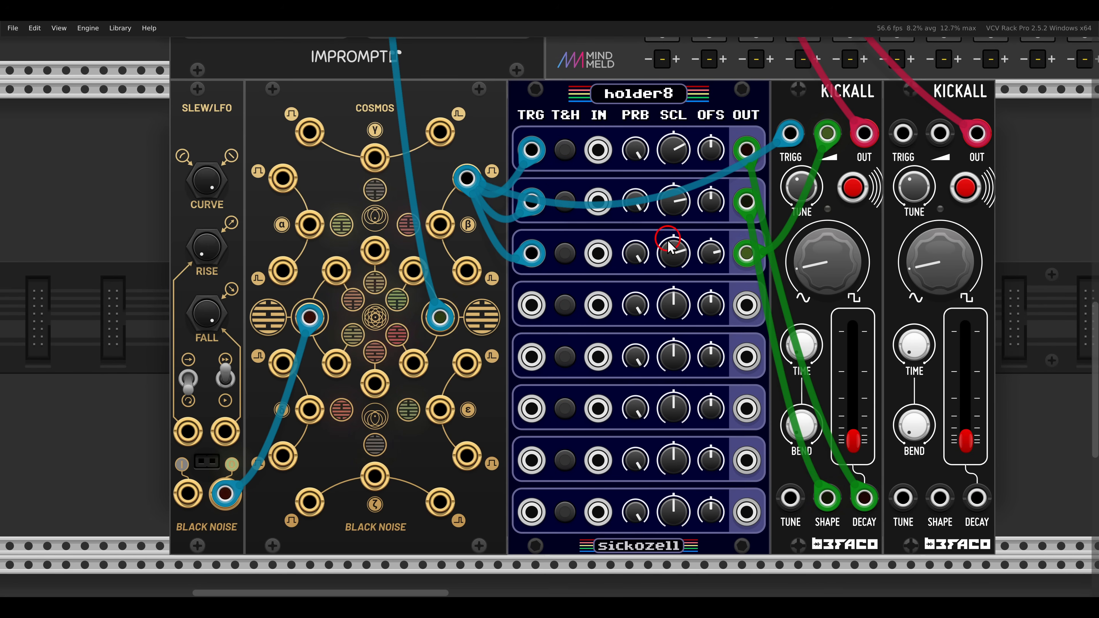
{"action": "left_click_drag", "start_coordinate": [657, 284], "coordinate": [665, 250]}
{"action": "left_click_drag", "start_coordinate": [167, 304], "coordinate": [582, 503]}
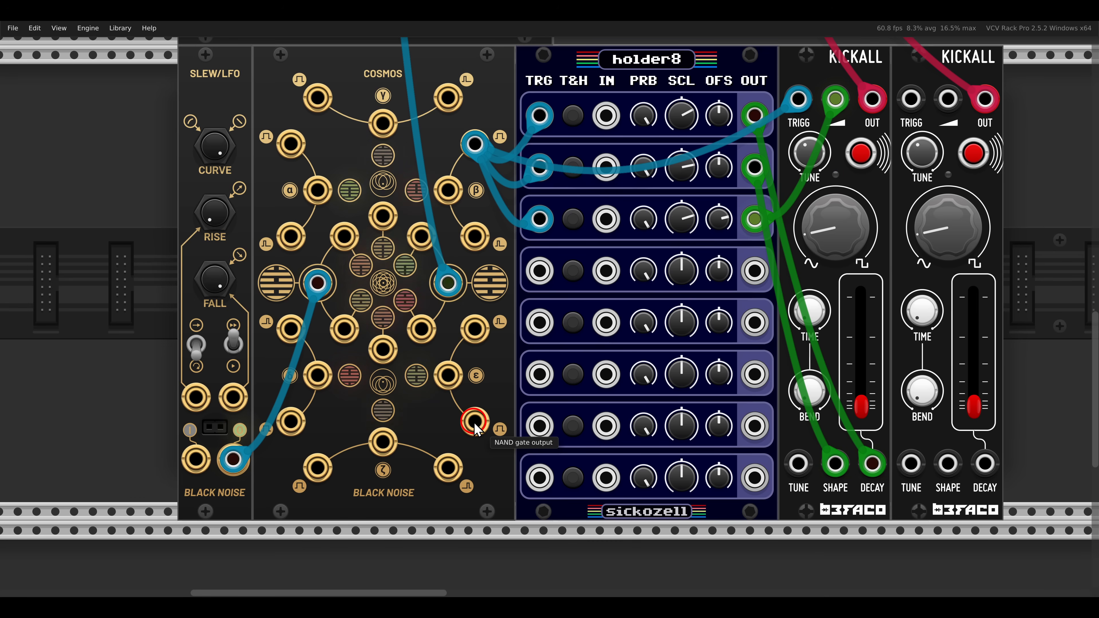
{"action": "left_click_drag", "start_coordinate": [475, 422], "coordinate": [912, 99]}
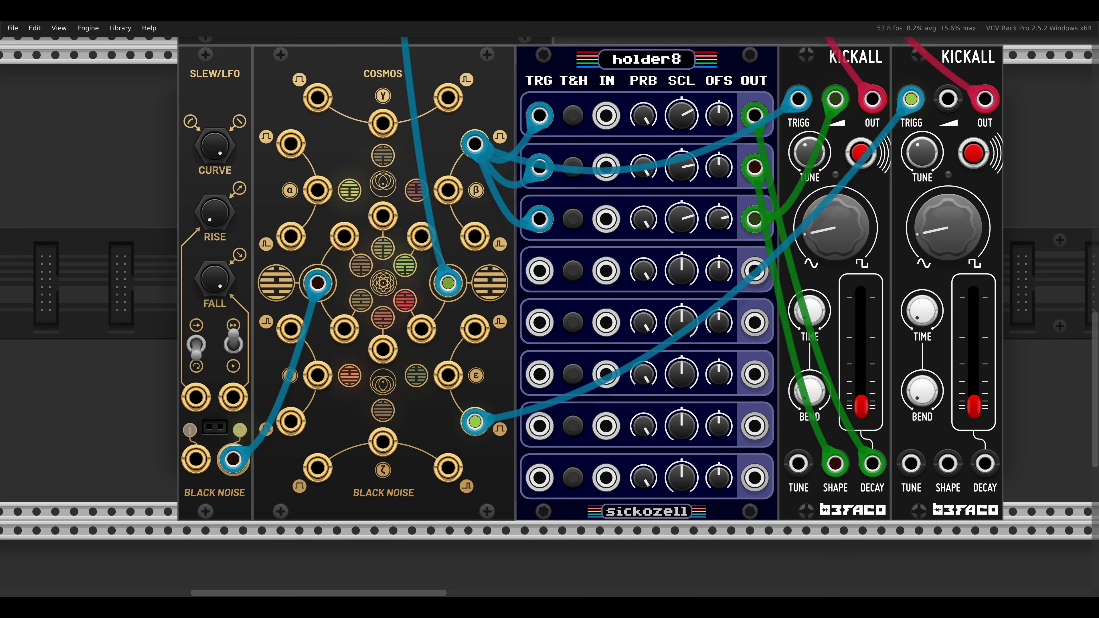
Step: Patch Cosmos's NAND output to holder8's triggers four to six, and those rows' outputs to the second Kickall's Decay, Shape and volume inputs
{"action": "left_click_drag", "start_coordinate": [542, 274], "coordinate": [540, 373]}
{"action": "left_click_drag", "start_coordinate": [754, 271], "coordinate": [756, 324]}
{"action": "left_click_drag", "start_coordinate": [756, 374], "coordinate": [948, 100]}
Step: Turn up the Offset and Scale of holder8's sixth row and the Scale of its fourth and fifth rows
{"action": "left_click_drag", "start_coordinate": [722, 384], "coordinate": [688, 334]}
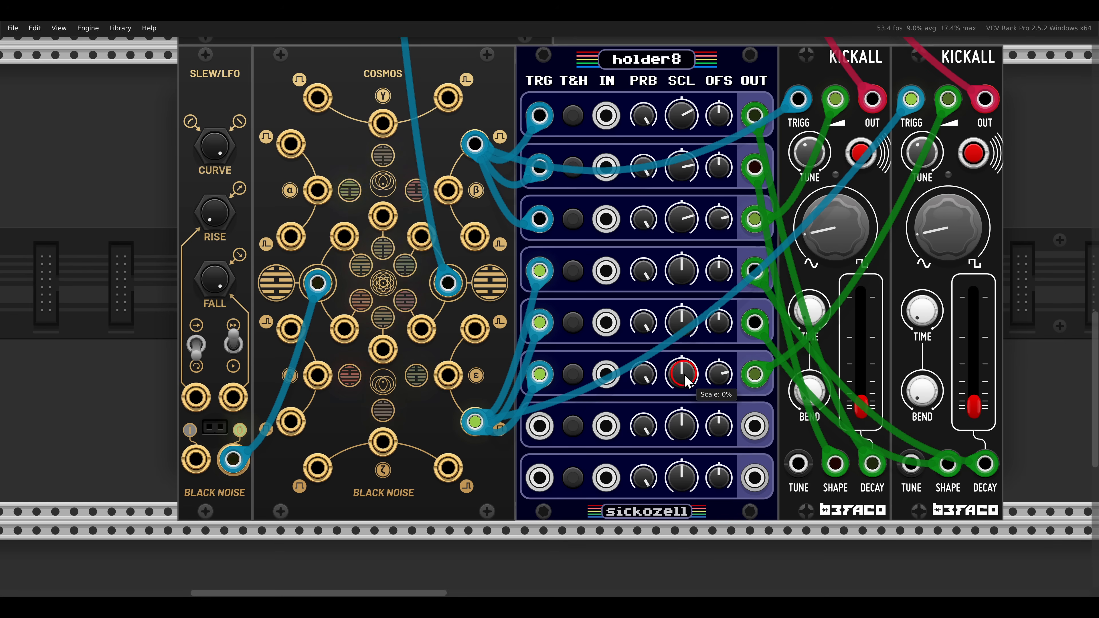
{"action": "left_click_drag", "start_coordinate": [684, 375], "coordinate": [660, 331]}
{"action": "left_click_drag", "start_coordinate": [684, 286], "coordinate": [664, 245]}
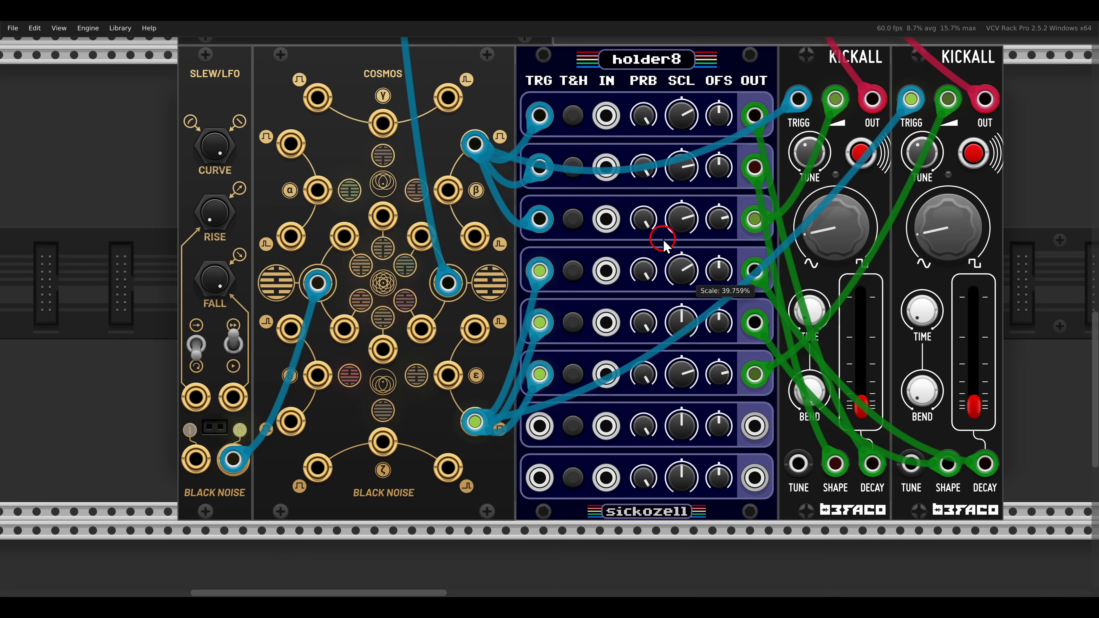
{"action": "left_click_drag", "start_coordinate": [683, 333], "coordinate": [670, 296]}
Step: Add a Surge XT Delay module directly to the right of the second Kickall
{"action": "left_click_drag", "start_coordinate": [949, 298], "coordinate": [917, 288]}
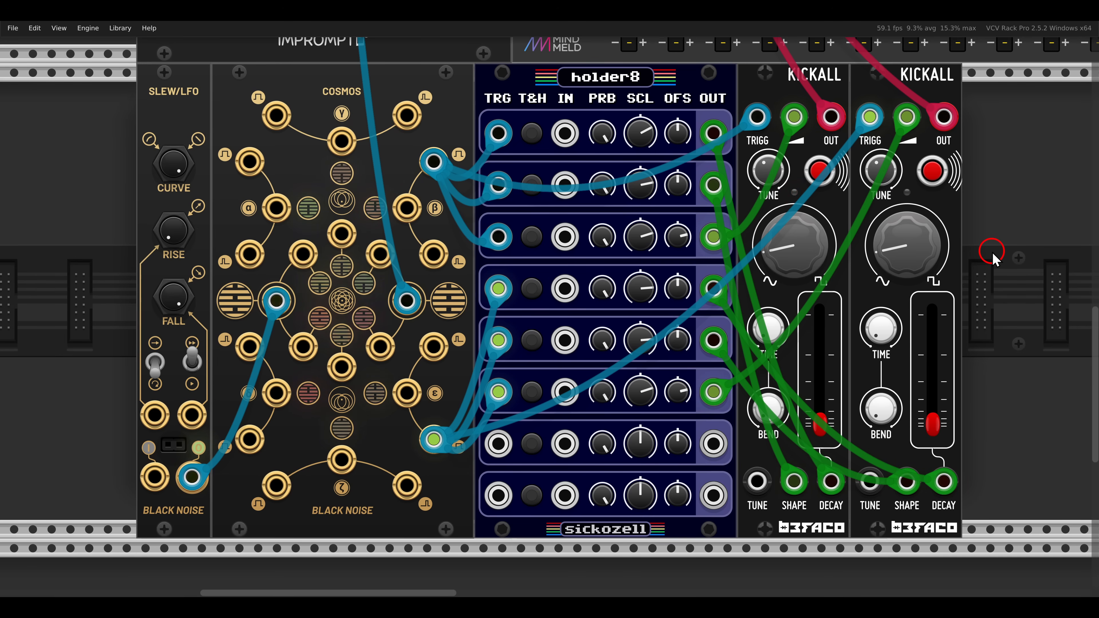
{"action": "left_click_drag", "start_coordinate": [981, 256], "coordinate": [794, 252]}
{"action": "scroll", "coordinate": [813, 255], "scroll_direction": "down", "scroll_amount": 2}
{"action": "right_click", "coordinate": [794, 252]}
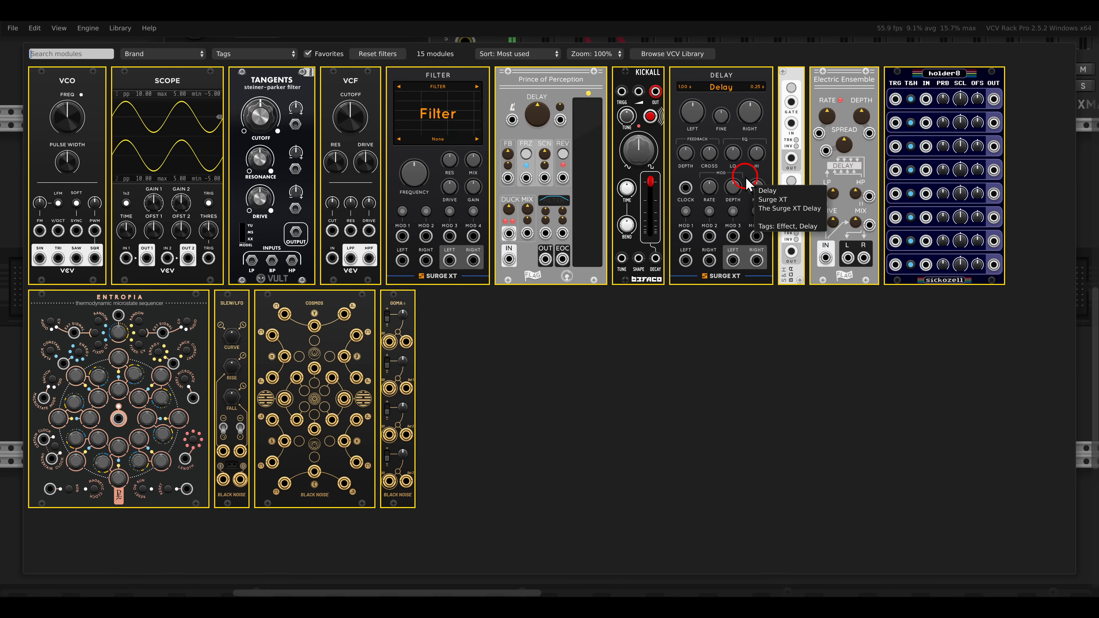
{"action": "left_click", "coordinate": [750, 207]}
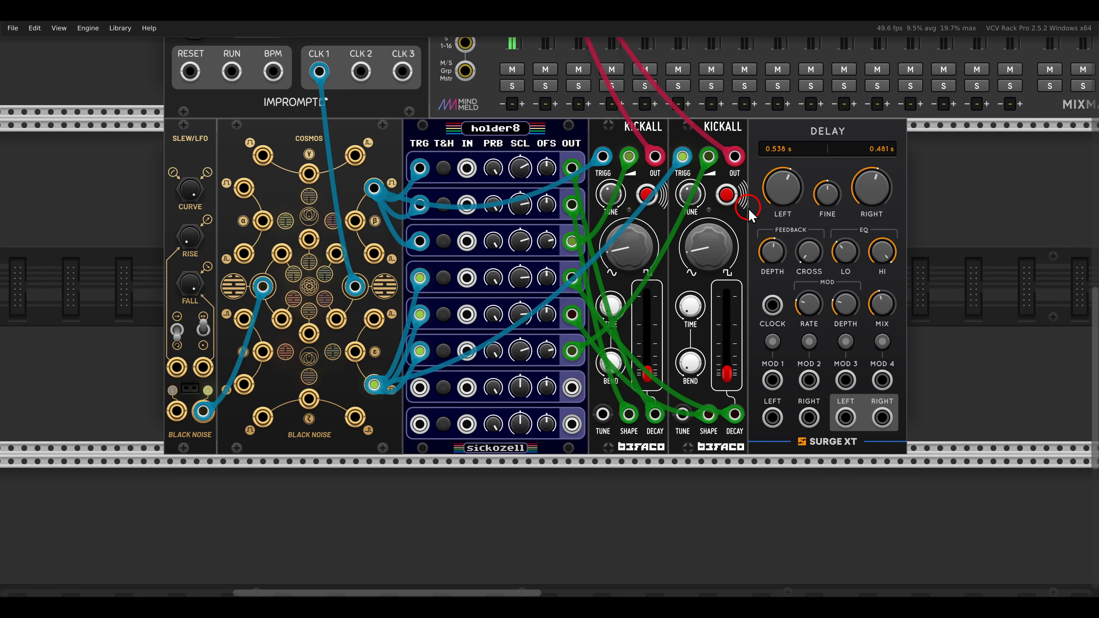
Step: Disconnect both Kickall outputs from the mixer and patch them to the Delay's left and right inputs
{"action": "left_click_drag", "start_coordinate": [652, 160], "coordinate": [655, 141]}
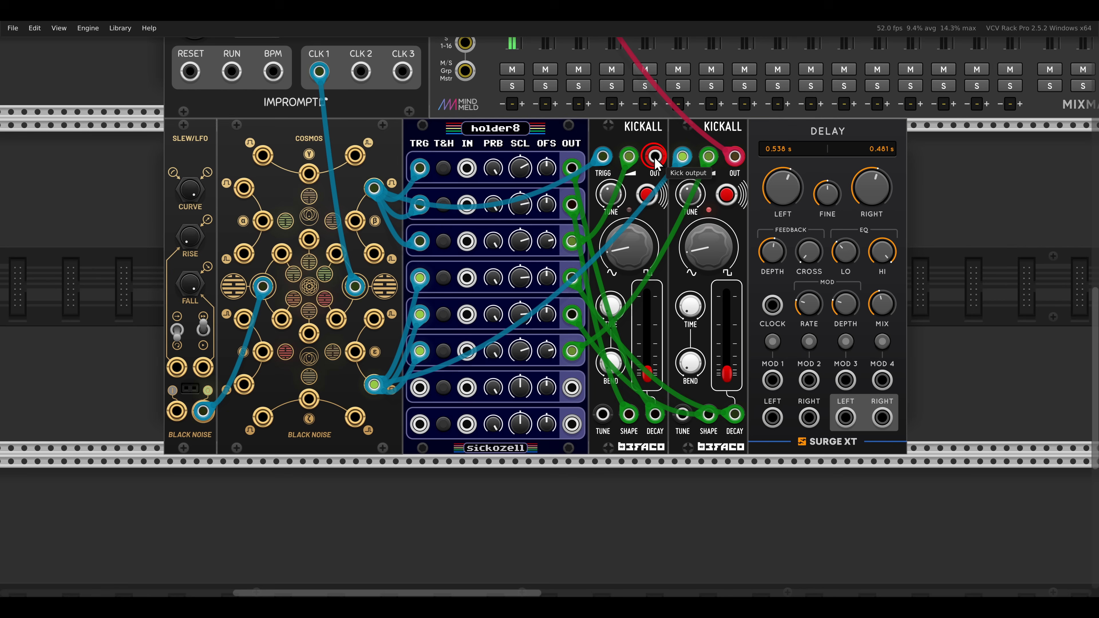
{"action": "left_click_drag", "start_coordinate": [738, 159], "coordinate": [738, 142]}
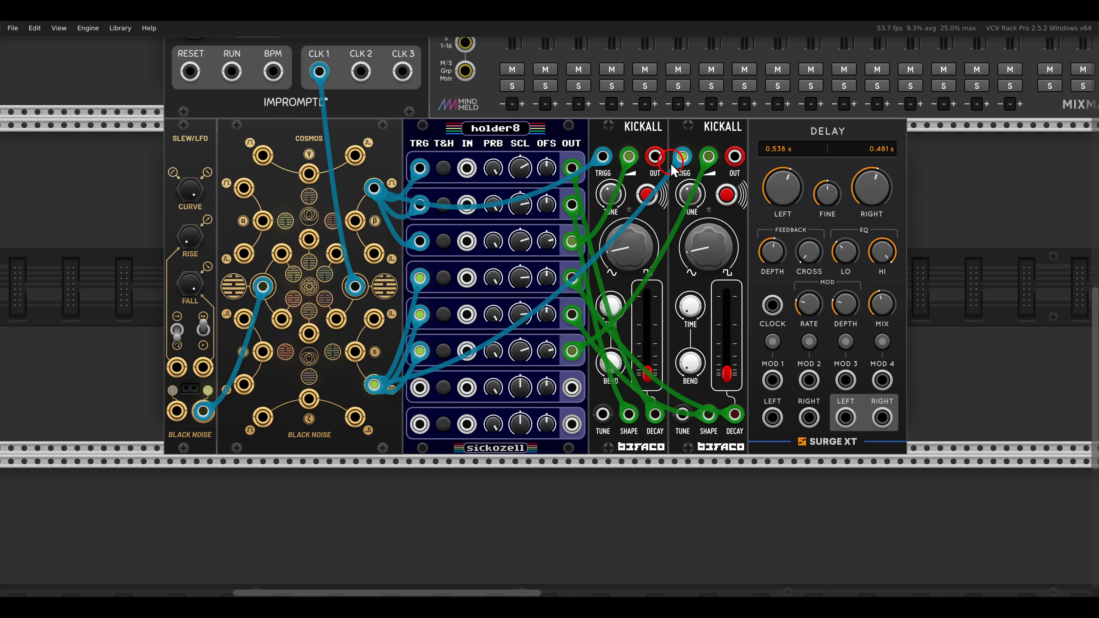
{"action": "left_click_drag", "start_coordinate": [773, 418], "coordinate": [655, 156]}
{"action": "left_click_drag", "start_coordinate": [735, 156], "coordinate": [809, 418]}
{"action": "scroll", "coordinate": [809, 418], "scroll_direction": "up", "scroll_amount": 3}
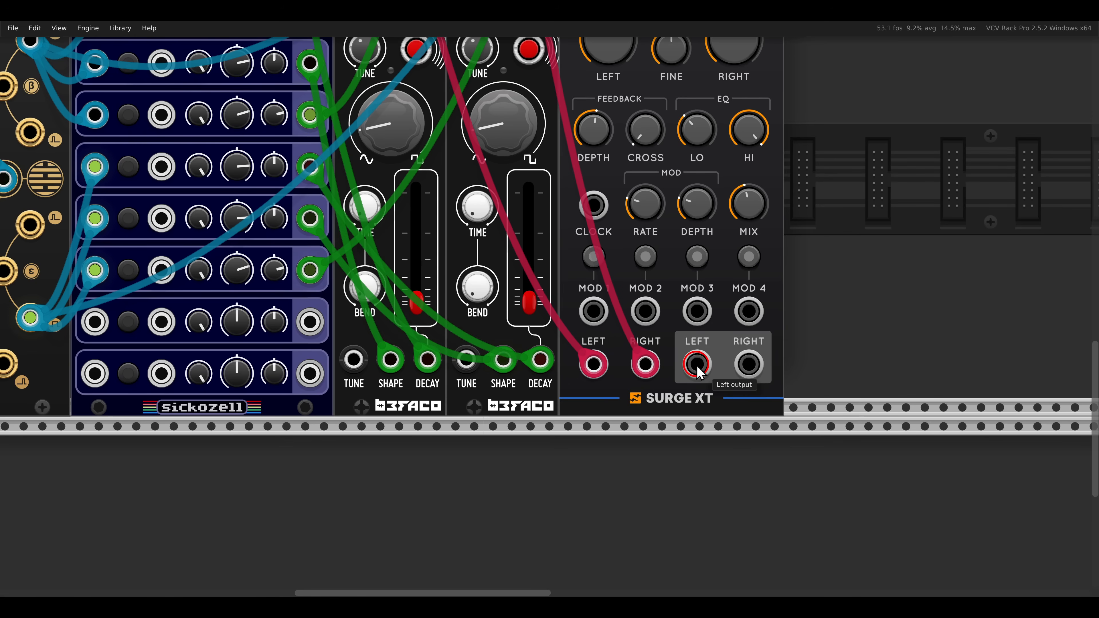
Step: Connect the Delay's left and right outputs to MixMaster track 01 with audio cables
{"action": "right_click", "coordinate": [699, 373]}
{"action": "mouse_move", "coordinate": [773, 478]}
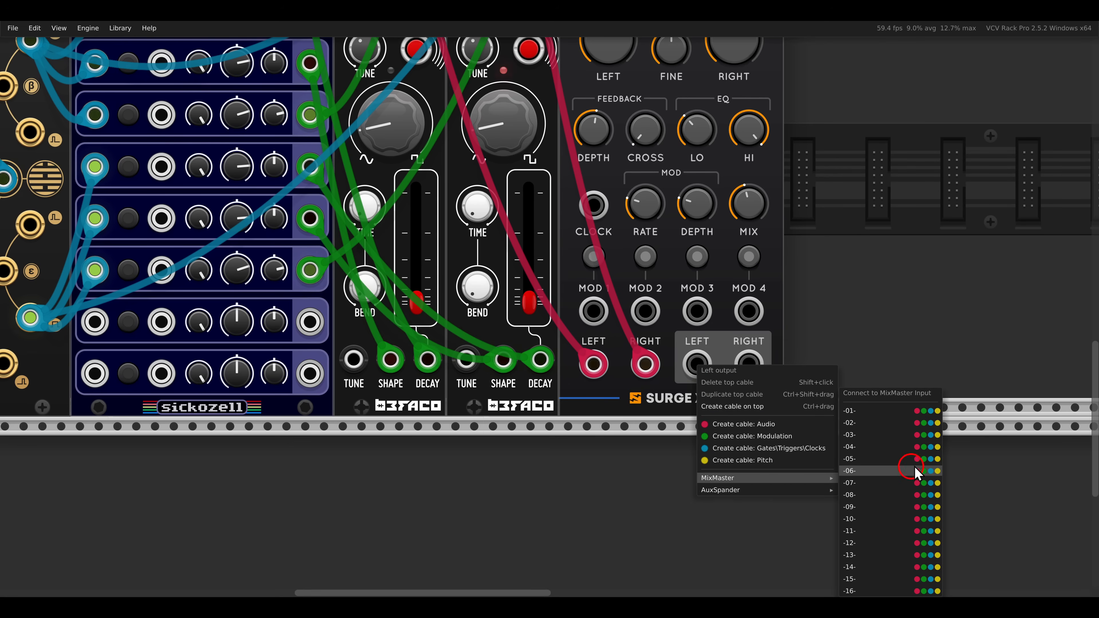
{"action": "left_click", "coordinate": [917, 411]}
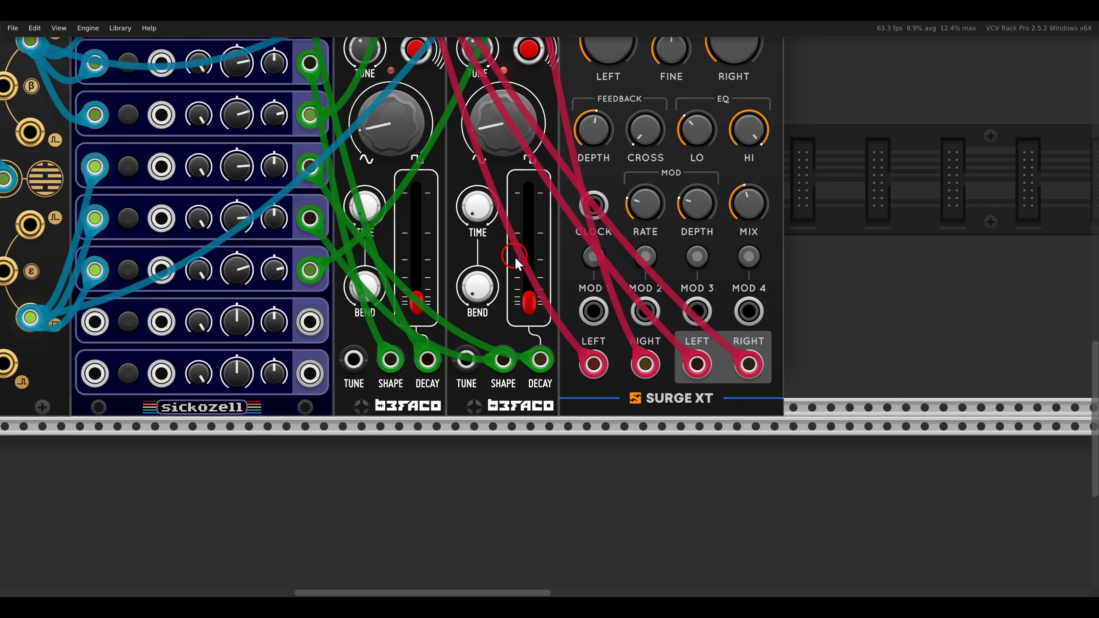
Step: Patch Clocked's master CLK output to the Delay's clock input
{"action": "scroll", "coordinate": [515, 260], "scroll_direction": "down", "scroll_amount": 2}
{"action": "left_click_drag", "start_coordinate": [473, 201], "coordinate": [645, 337]}
{"action": "left_click_drag", "start_coordinate": [751, 364], "coordinate": [373, 159]}
{"action": "scroll", "coordinate": [498, 330], "scroll_direction": "up", "scroll_amount": 5}
{"action": "scroll", "coordinate": [649, 260], "scroll_direction": "down", "scroll_amount": 6}
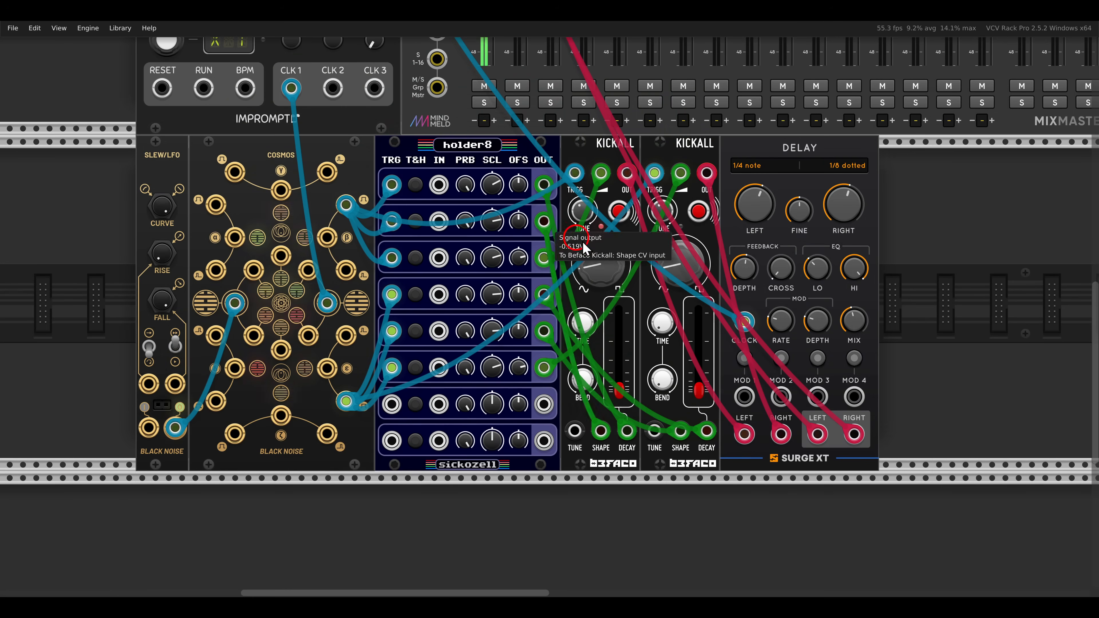
{"action": "scroll", "coordinate": [669, 260], "scroll_direction": "left", "scroll_amount": 1}
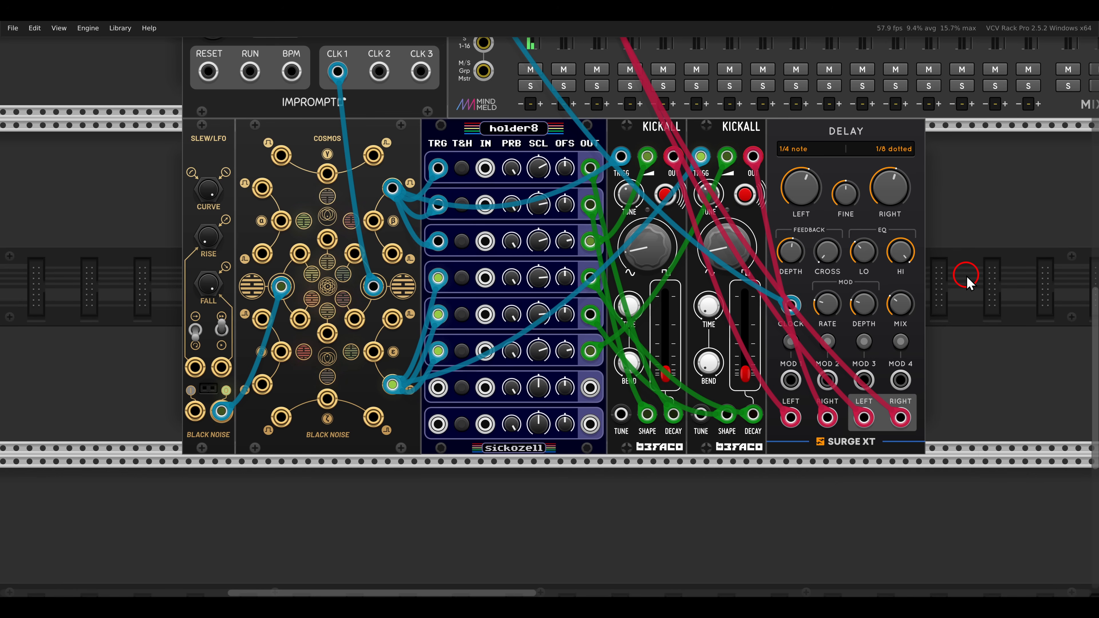
Step: Set MixMaster track 01's gain adjust to 3.0 dB and rename the track KCAL
{"action": "scroll", "coordinate": [779, 277], "scroll_direction": "up", "scroll_amount": 10}
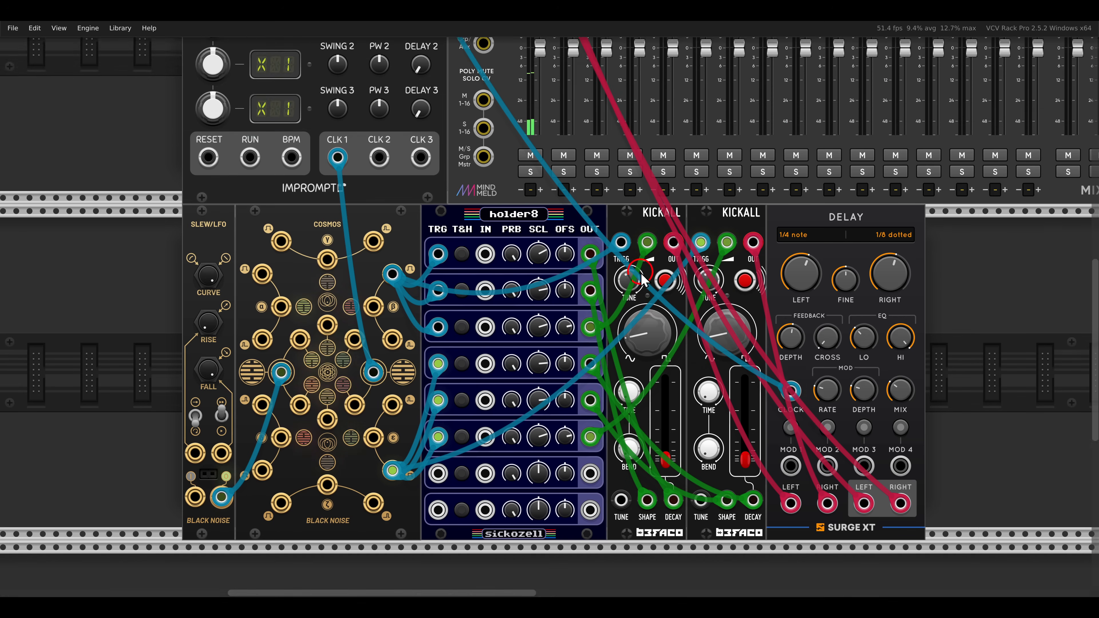
{"action": "scroll", "coordinate": [533, 273], "scroll_direction": "up", "scroll_amount": 5}
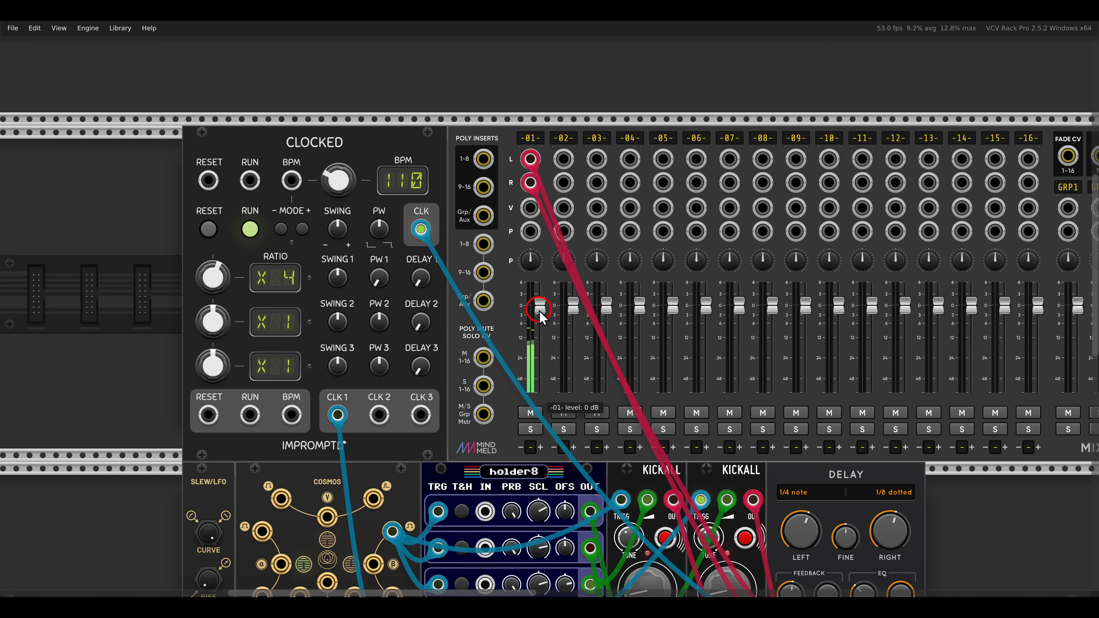
{"action": "left_click", "coordinate": [531, 138]}
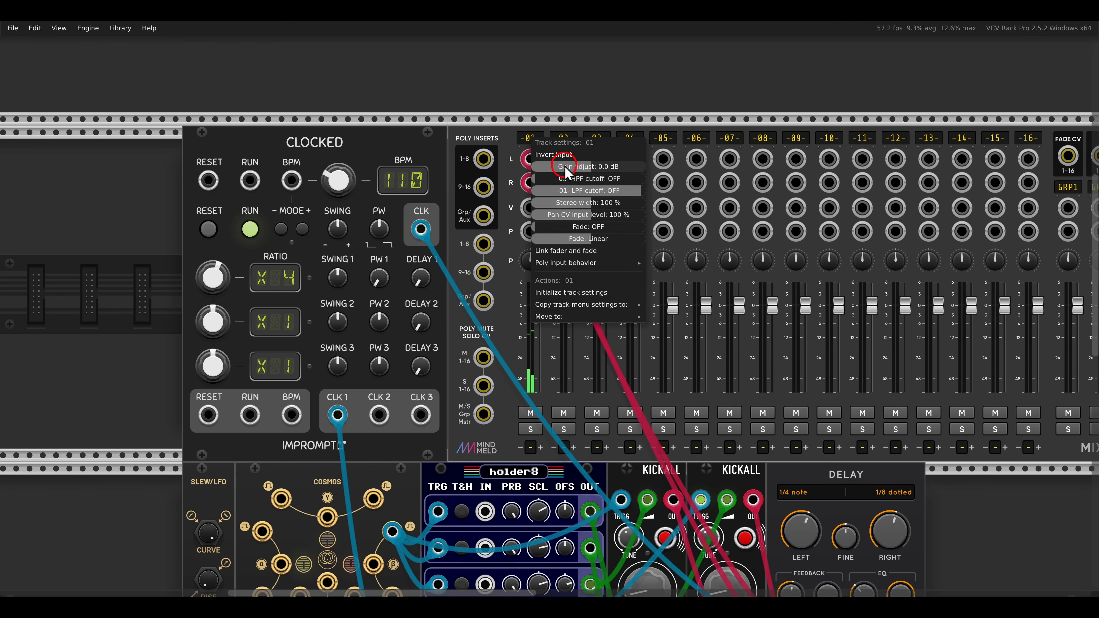
{"action": "left_click_drag", "start_coordinate": [571, 167], "coordinate": [614, 180]}
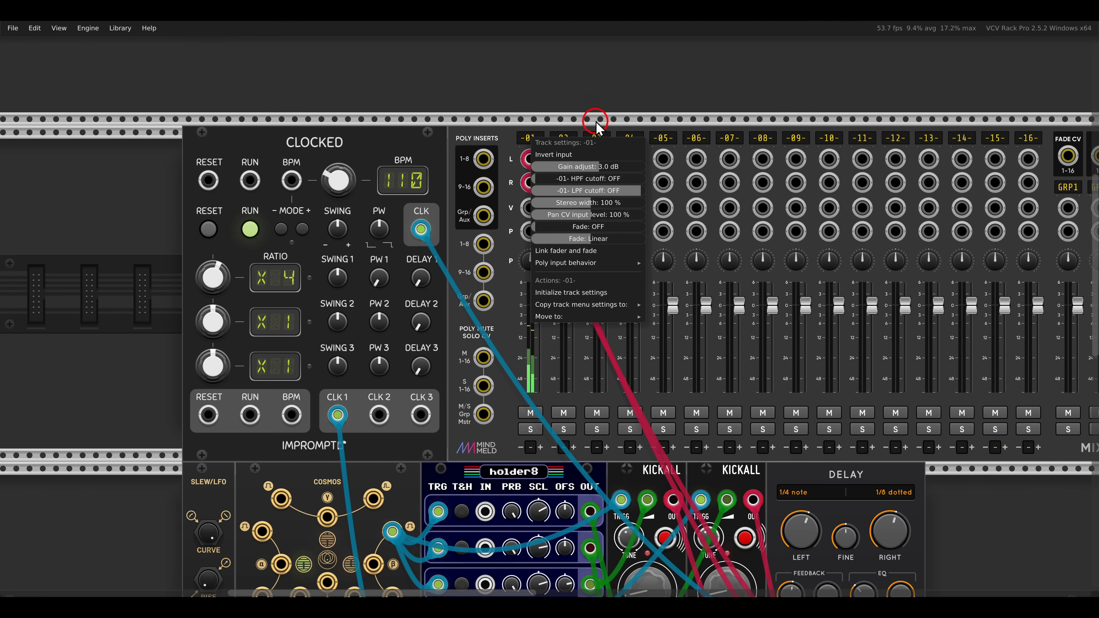
{"action": "left_click", "coordinate": [530, 140]}
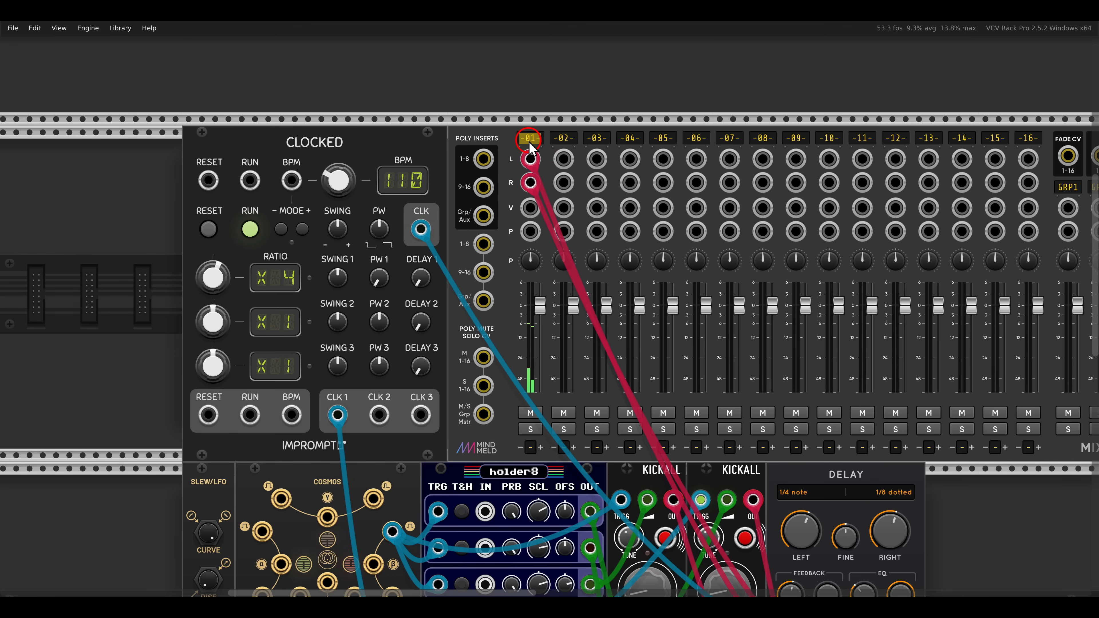
{"action": "type", "text": "KCAL"}
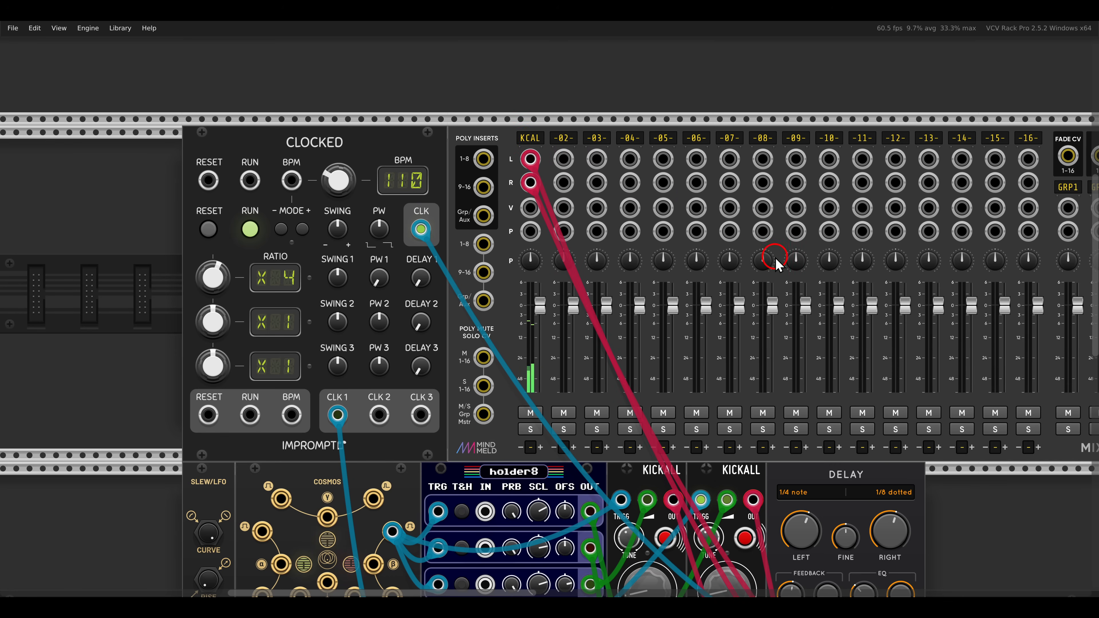
Step: Raise the KCAL track's Verb send to about -22.7 dB
{"action": "left_click_drag", "start_coordinate": [775, 258], "coordinate": [397, 263]}
{"action": "left_click_drag", "start_coordinate": [1003, 204], "coordinate": [901, 215]}
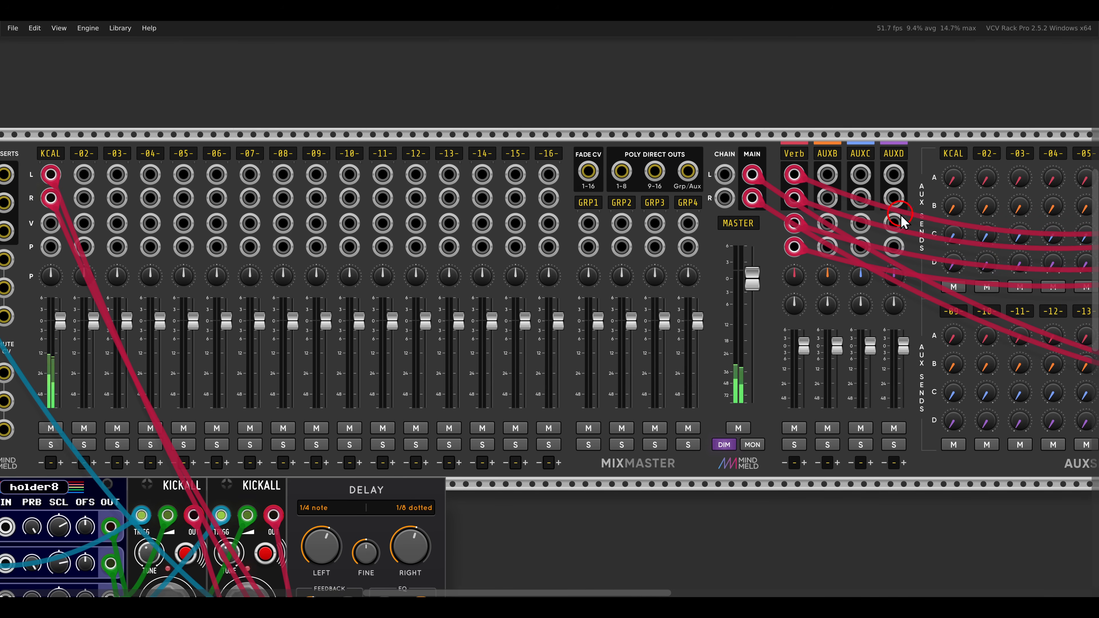
{"action": "left_click_drag", "start_coordinate": [933, 154], "coordinate": [915, 130]}
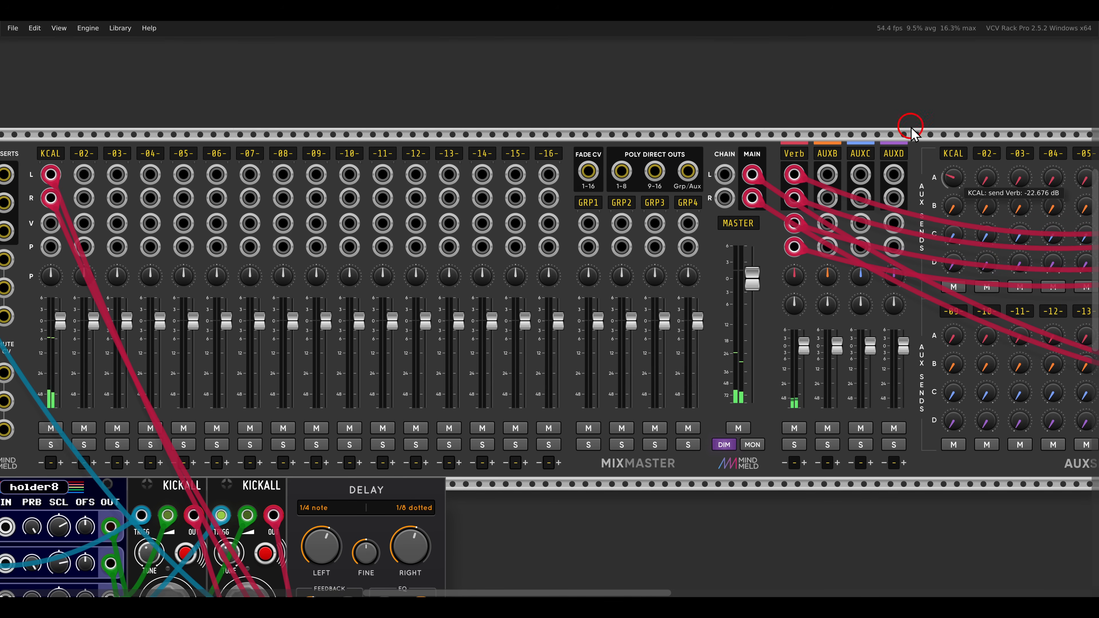
Step: Add a Vult Tangents filter to the right of the Delay, leaving a gap between them
{"action": "left_click_drag", "start_coordinate": [422, 477], "coordinate": [891, 171]}
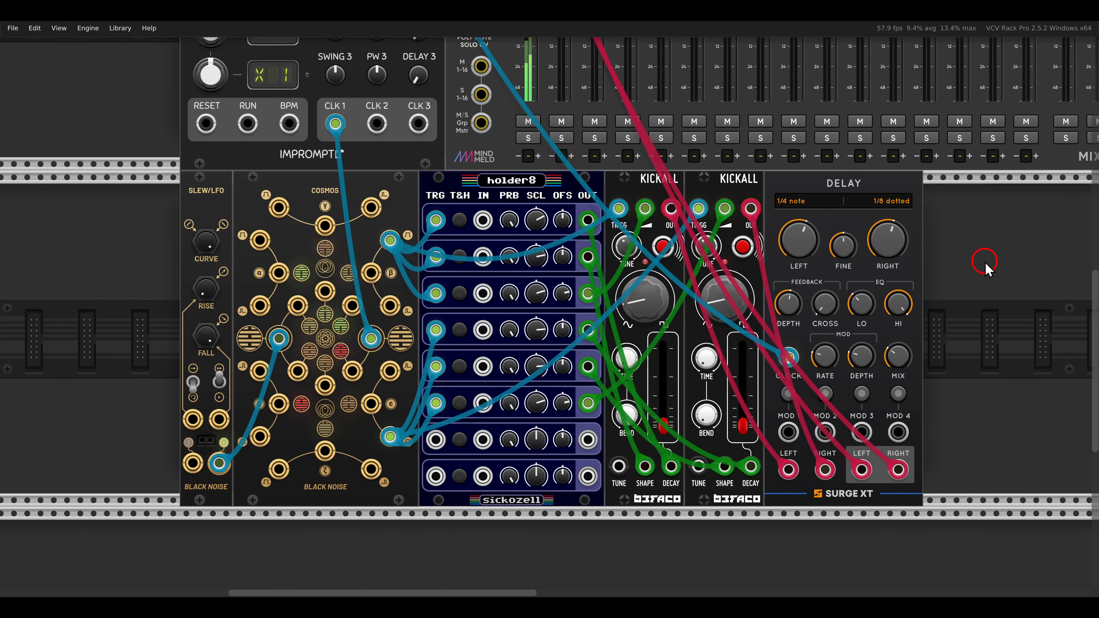
{"action": "left_click_drag", "start_coordinate": [1028, 316], "coordinate": [858, 297]}
{"action": "right_click", "coordinate": [857, 297]}
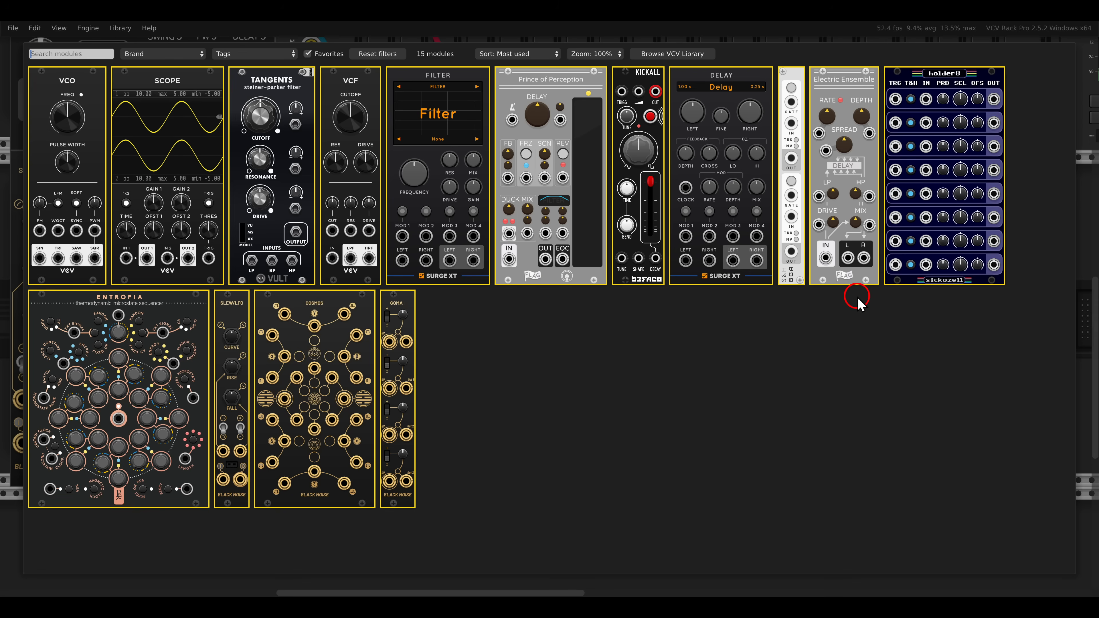
{"action": "left_click_drag", "start_coordinate": [277, 130], "coordinate": [883, 310]}
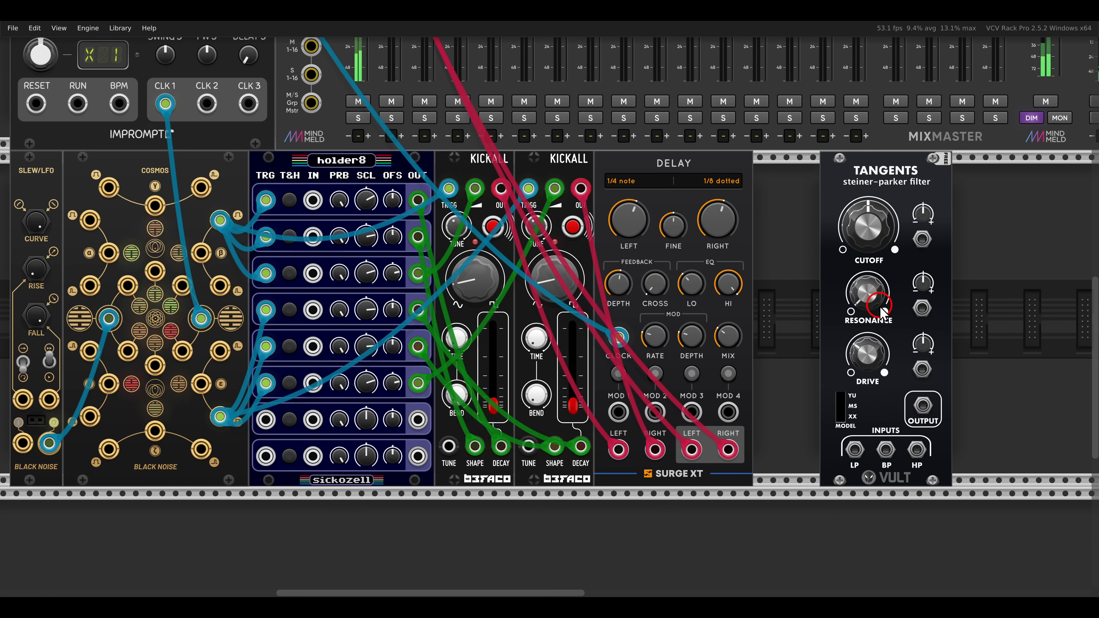
Step: Move Tangents further right and insert a VCV Scope between the Delay and Tangents
{"action": "left_click_drag", "start_coordinate": [873, 182], "coordinate": [980, 195]}
{"action": "right_click", "coordinate": [881, 219]}
{"action": "key", "text": "Escape"}
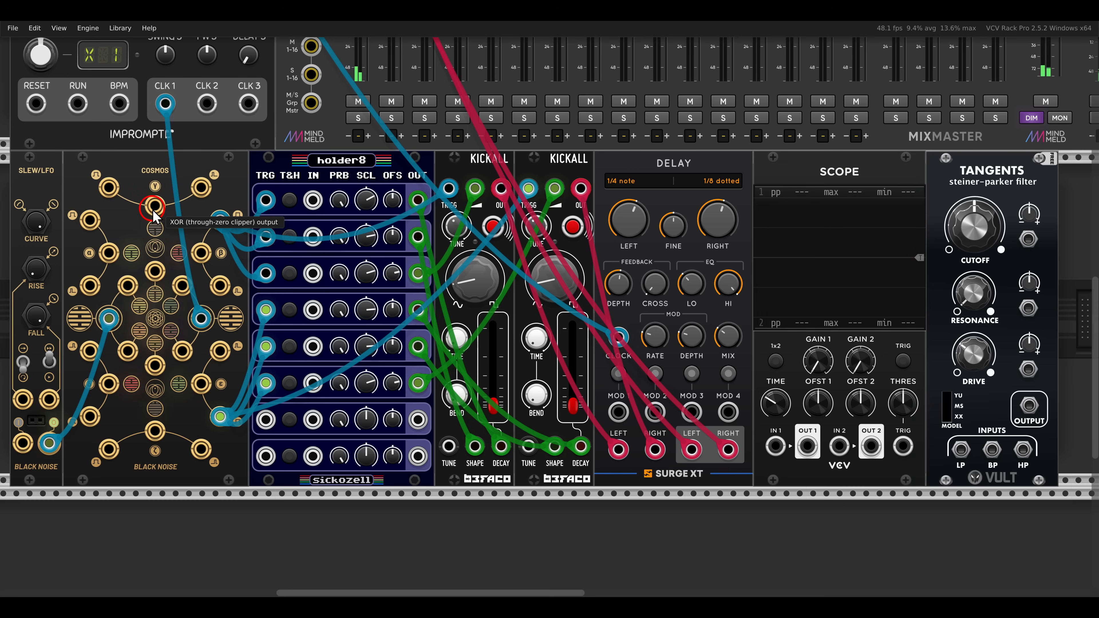
Step: Patch Cosmos's XOR output to the Scope's first input and examine its waveform
{"action": "mouse_move", "coordinate": [154, 216]}
{"action": "left_mouse_down"}
{"action": "mouse_move", "coordinate": [284, 236]}
{"action": "mouse_move", "coordinate": [793, 461]}
{"action": "mouse_move", "coordinate": [779, 453]}
{"action": "left_mouse_up"}
{"action": "scroll", "coordinate": [783, 342], "scroll_direction": "up", "scroll_amount": 5}
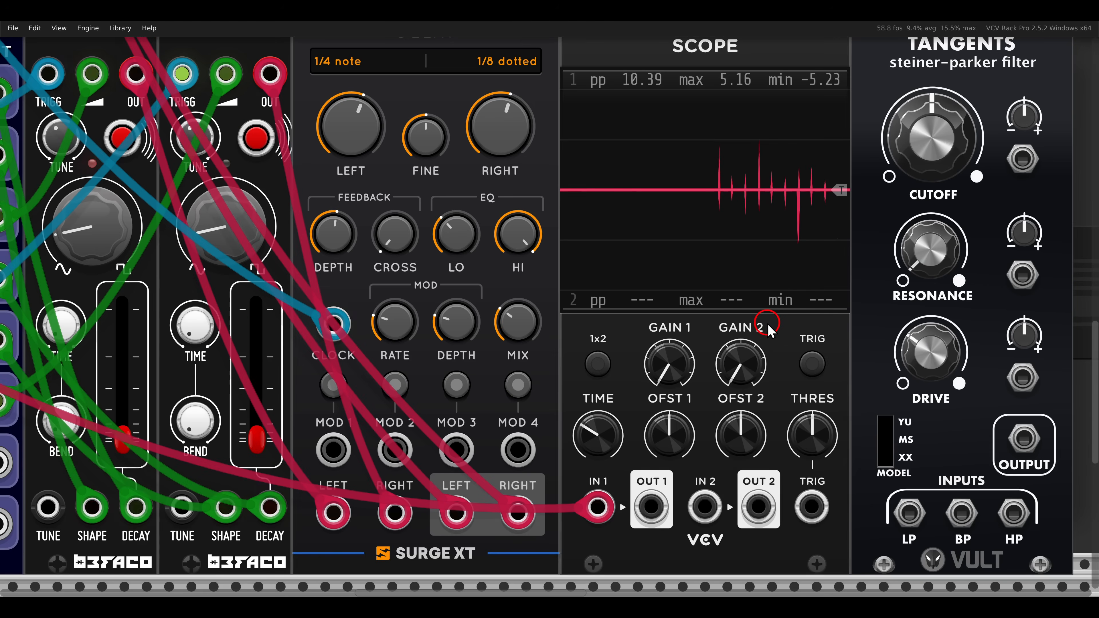
{"action": "scroll", "coordinate": [771, 347], "scroll_direction": "down", "scroll_amount": 1}
{"action": "left_click_drag", "start_coordinate": [771, 347], "coordinate": [688, 344]}
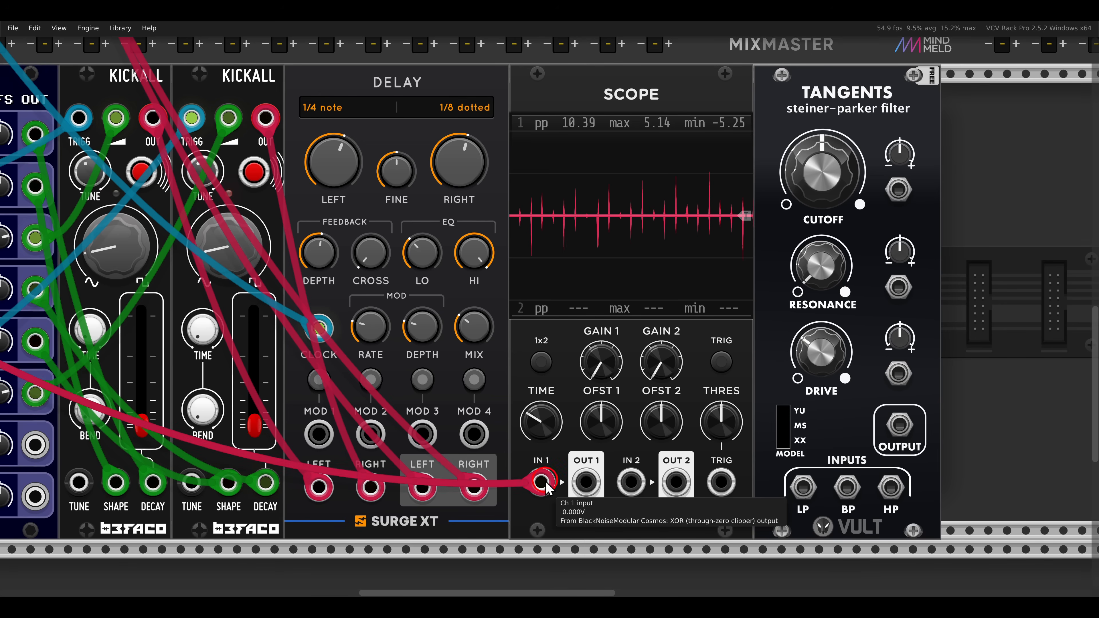
Step: Move the XOR cable from the Scope to the Tangents BP input and delete the Scope
{"action": "left_click_drag", "start_coordinate": [547, 483], "coordinate": [847, 488]}
{"action": "key", "text": "Delete"}
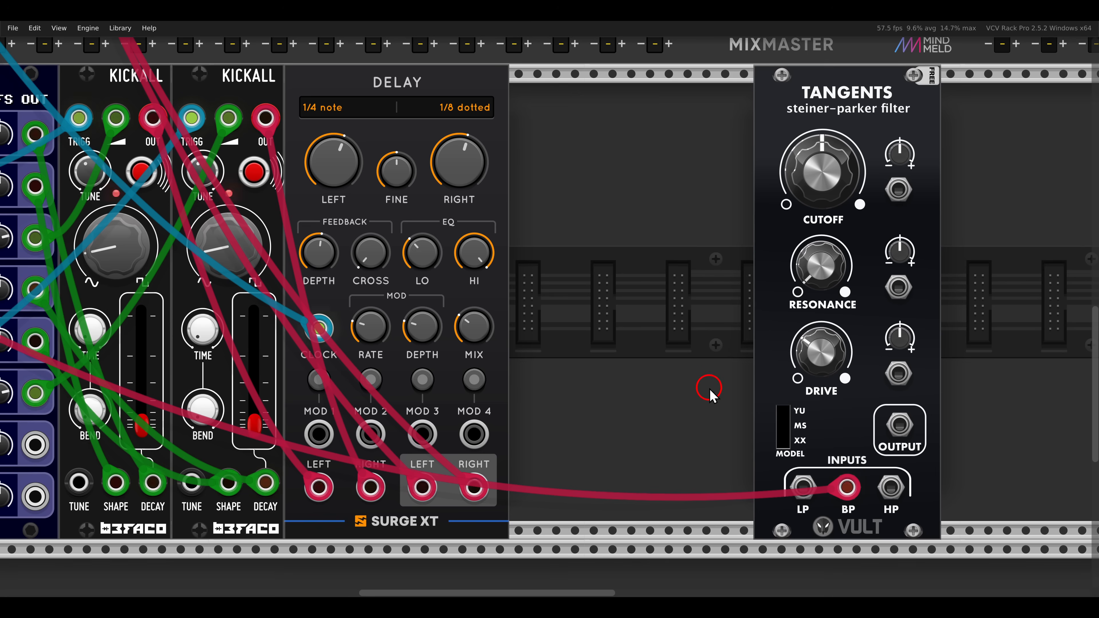
Step: Move Tangents left towards the Delay, leaving a small gap between the two modules
{"action": "left_click_drag", "start_coordinate": [780, 103], "coordinate": [616, 180]}
{"action": "scroll", "coordinate": [645, 206], "scroll_direction": "down", "scroll_amount": 4}
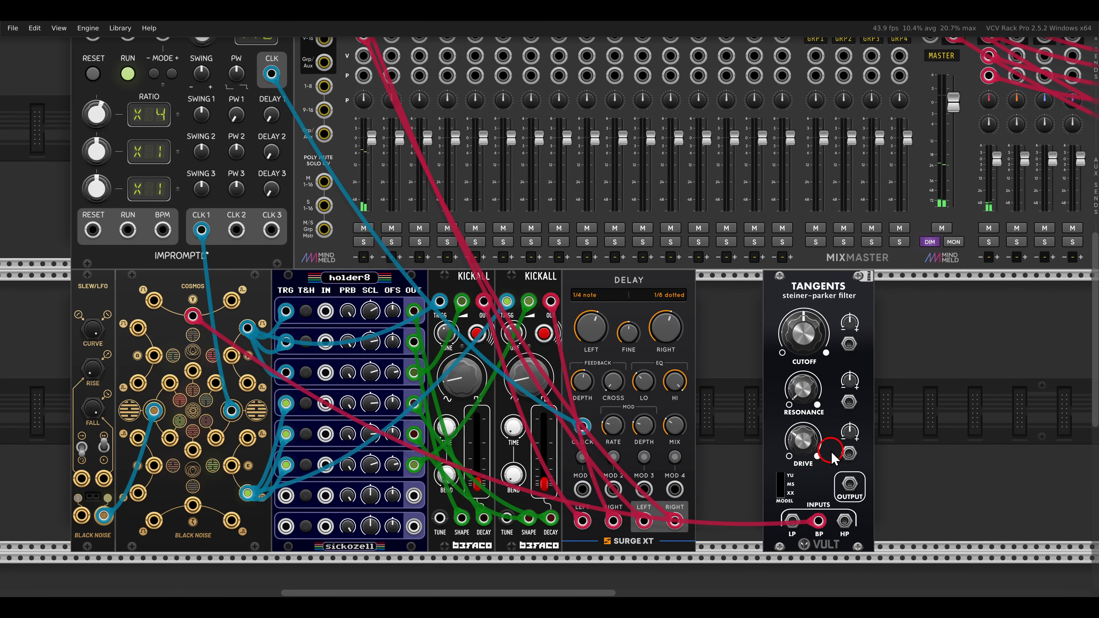
Step: Patch the Tangents output to the left input of MixMaster channel 2
{"action": "left_click_drag", "start_coordinate": [849, 484], "coordinate": [392, 122]}
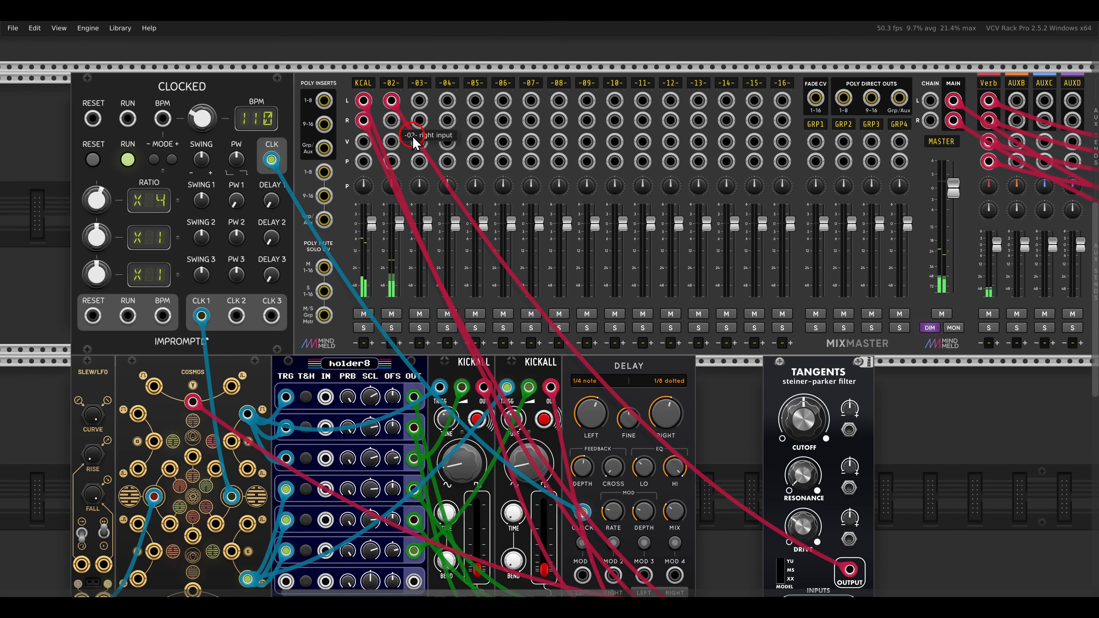
{"action": "left_click_drag", "start_coordinate": [680, 389], "coordinate": [511, 256]}
{"action": "scroll", "coordinate": [680, 403], "scroll_direction": "up", "scroll_amount": 2}
Step: Raise the resonance of the Tangents filter and set its cutoff to about 0.53
{"action": "left_click_drag", "start_coordinate": [680, 373], "coordinate": [664, 383]}
{"action": "left_click_drag", "start_coordinate": [594, 324], "coordinate": [527, 195]}
{"action": "left_click_drag", "start_coordinate": [582, 240], "coordinate": [608, 251]}
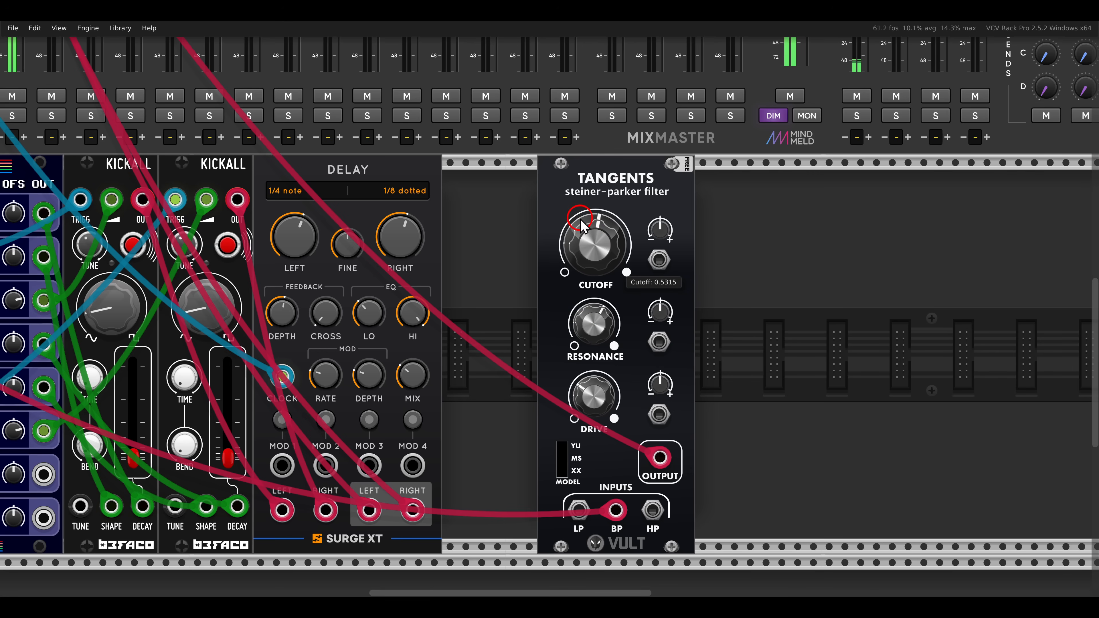
{"action": "left_click_drag", "start_coordinate": [580, 219], "coordinate": [559, 165]}
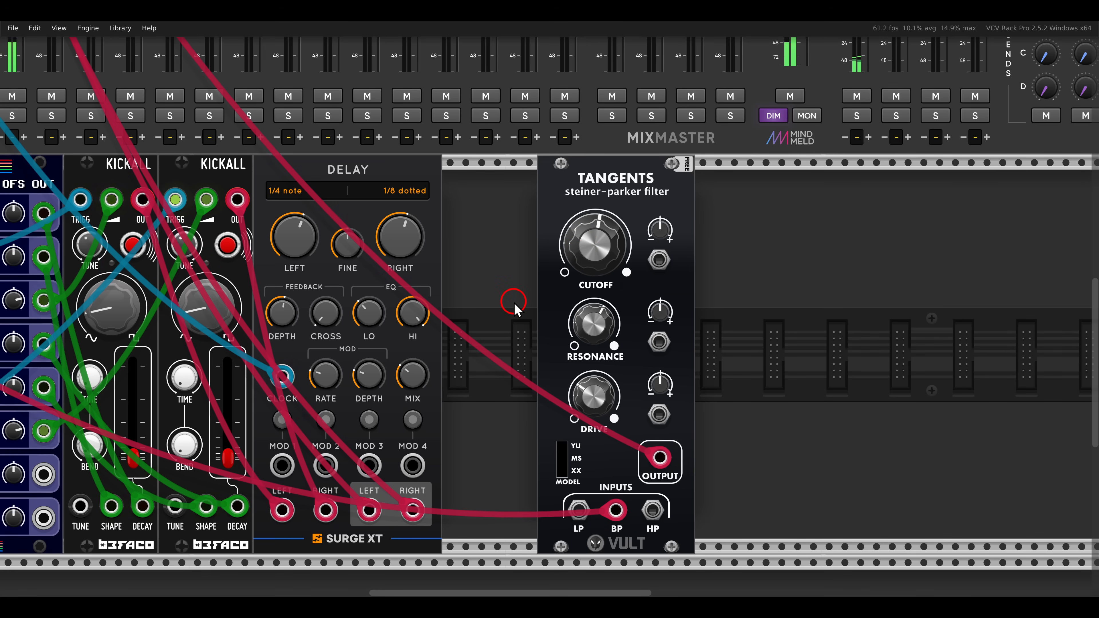
Step: Clock holder8's seventh row from Clocked's CLK 1 and patch that row's output to Tangents' resonance CV input
{"action": "left_click_drag", "start_coordinate": [515, 302], "coordinate": [588, 275]}
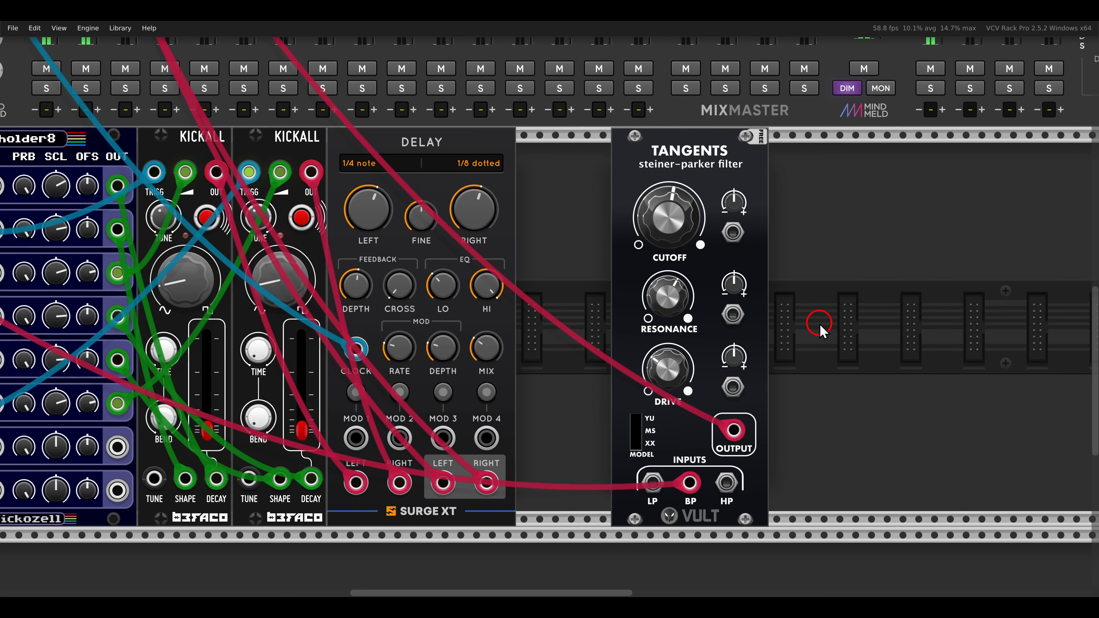
{"action": "left_click_drag", "start_coordinate": [559, 276], "coordinate": [781, 260]}
{"action": "scroll", "coordinate": [437, 318], "scroll_direction": "down", "scroll_amount": 1}
{"action": "left_click_drag", "start_coordinate": [362, 255], "coordinate": [599, 262]}
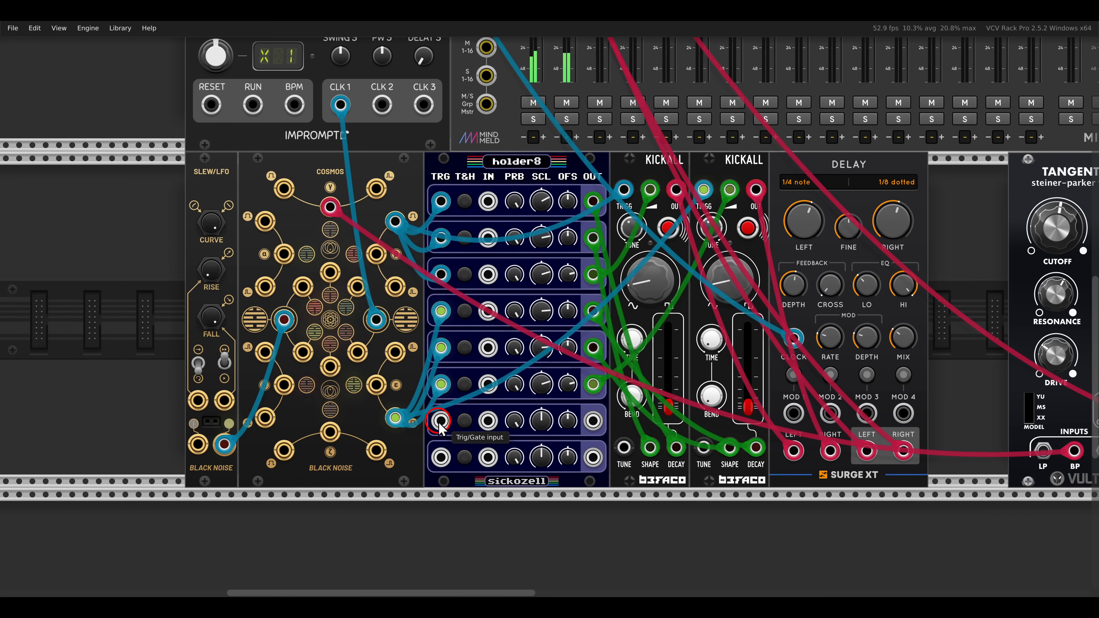
{"action": "left_click_drag", "start_coordinate": [440, 420], "coordinate": [340, 105]}
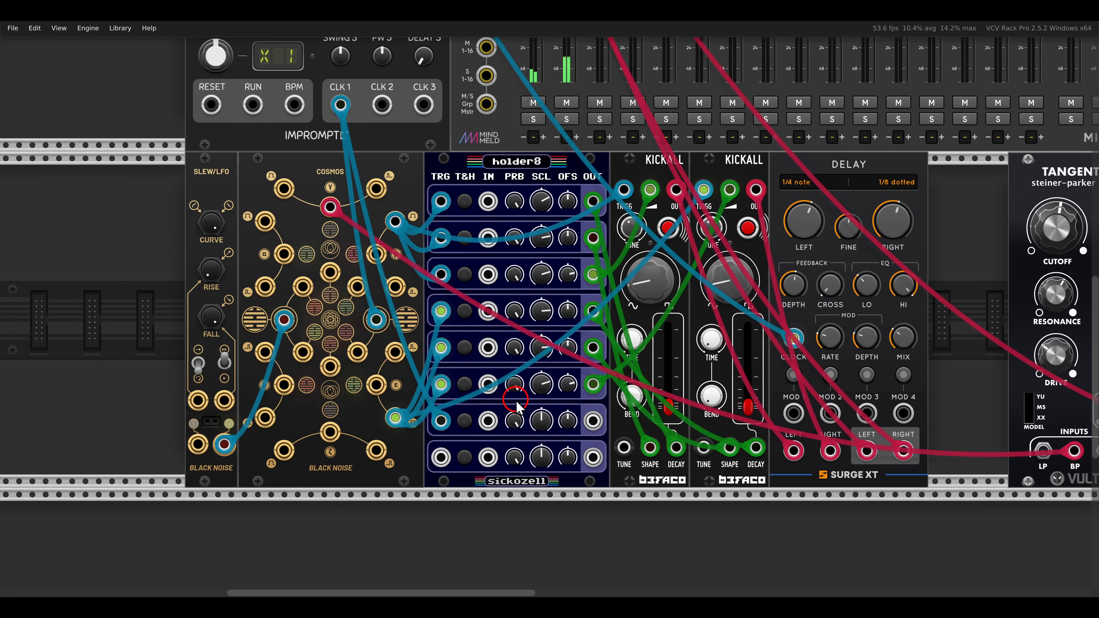
{"action": "left_click_drag", "start_coordinate": [494, 404], "coordinate": [248, 376]}
{"action": "left_click_drag", "start_coordinate": [347, 393], "coordinate": [864, 282]}
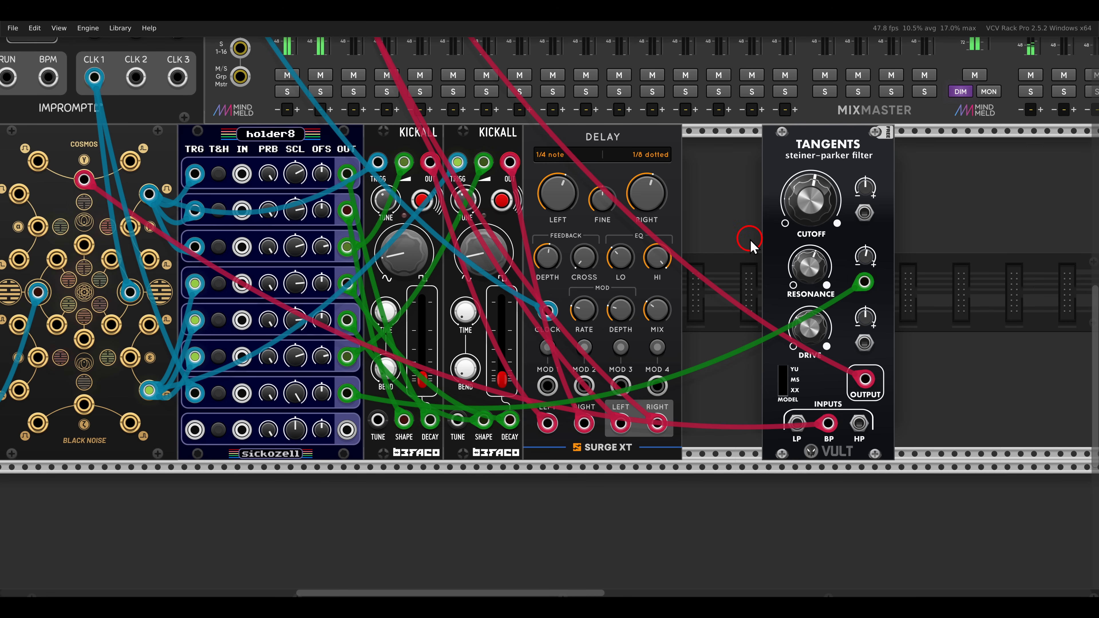
Step: Add a Prince of Perception delay directly after Tangents and patch Clocked's CLK output to its clock input
{"action": "scroll", "coordinate": [729, 261], "scroll_direction": "down", "scroll_amount": 5}
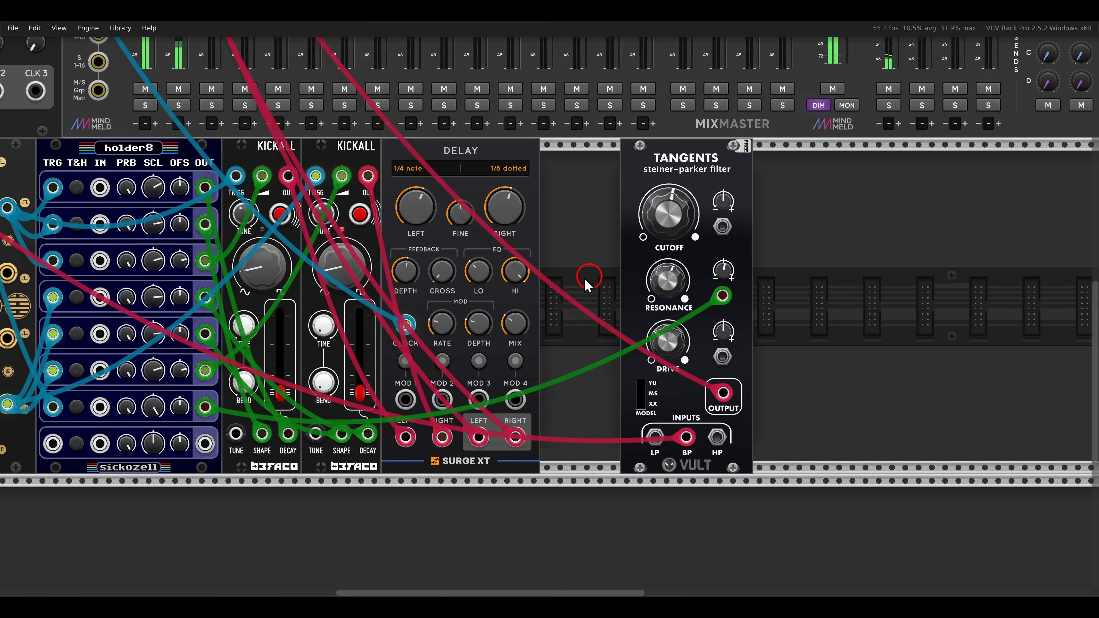
{"action": "right_click", "coordinate": [734, 295]}
{"action": "left_click", "coordinate": [577, 123]}
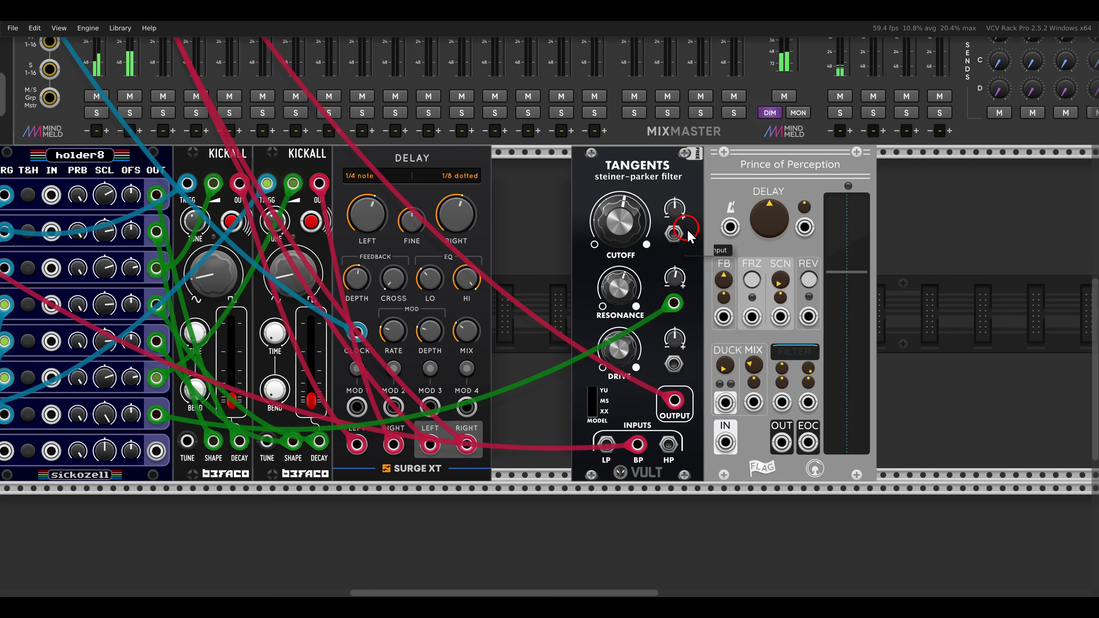
{"action": "scroll", "coordinate": [732, 226], "scroll_direction": "left", "scroll_amount": 10}
{"action": "left_click_drag", "start_coordinate": [730, 225], "coordinate": [483, 118]}
Step: Set the Prince of Perception delay time to 8th-dotted
{"action": "scroll", "coordinate": [607, 226], "scroll_direction": "up", "scroll_amount": 5}
{"action": "scroll", "coordinate": [483, 118], "scroll_direction": "right", "scroll_amount": 5}
{"action": "key", "text": "Right"}
{"action": "key", "text": "Down"}
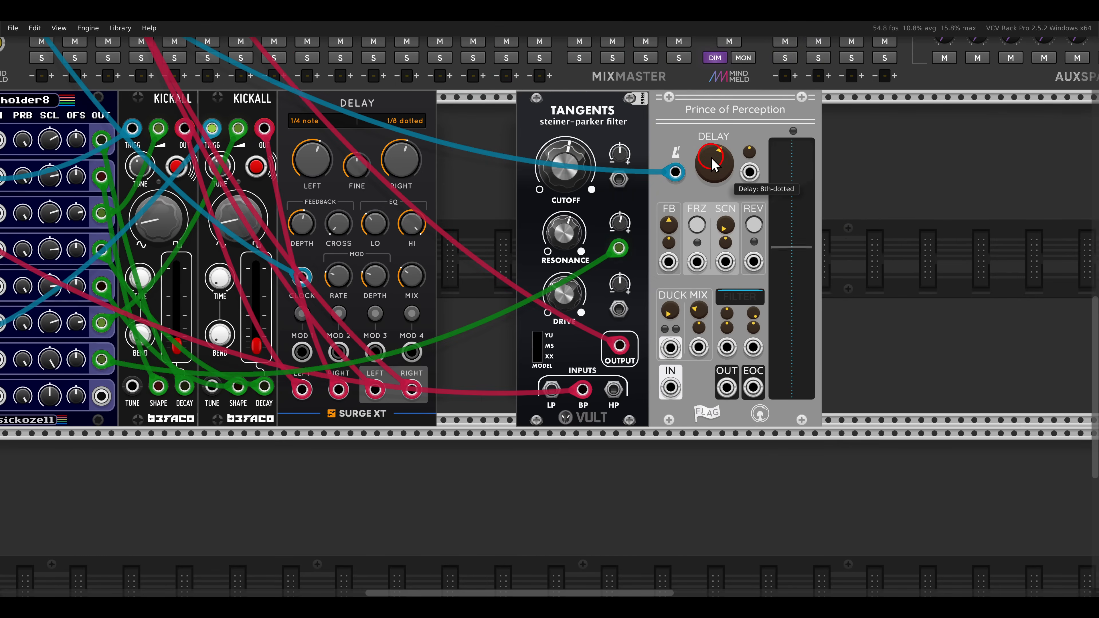
Step: Insert Prince of Perception between the Tangents output and mixer channel 2, adjusting its filter and setting its mix to about 0.34
{"action": "mouse_move", "coordinate": [619, 346]}
{"action": "left_mouse_down"}
{"action": "mouse_move", "coordinate": [700, 364]}
{"action": "mouse_move", "coordinate": [727, 389]}
{"action": "mouse_move", "coordinate": [622, 346]}
{"action": "left_mouse_up"}
{"action": "scroll", "coordinate": [784, 330], "scroll_direction": "up", "scroll_amount": 3}
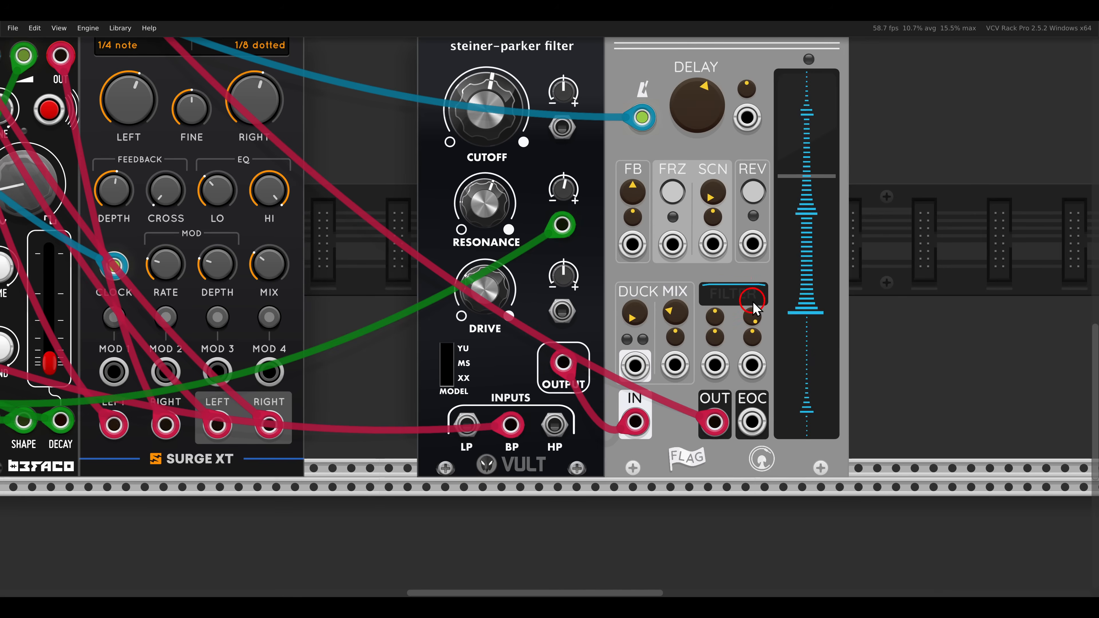
{"action": "left_click_drag", "start_coordinate": [728, 355], "coordinate": [692, 327]}
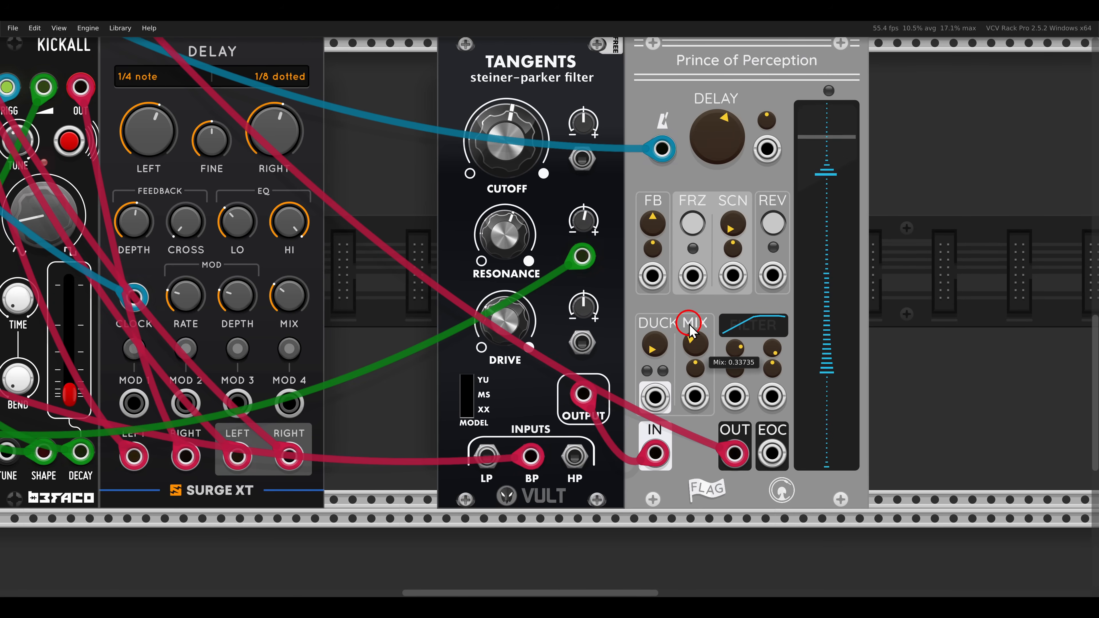
Step: Clock holder8's eighth row from Clocked's CLK 1, patch its output to mixer channel 2's pan CV input and adjust its scale
{"action": "scroll", "coordinate": [560, 300], "scroll_direction": "down", "scroll_amount": 2}
{"action": "left_click_drag", "start_coordinate": [420, 262], "coordinate": [810, 313]}
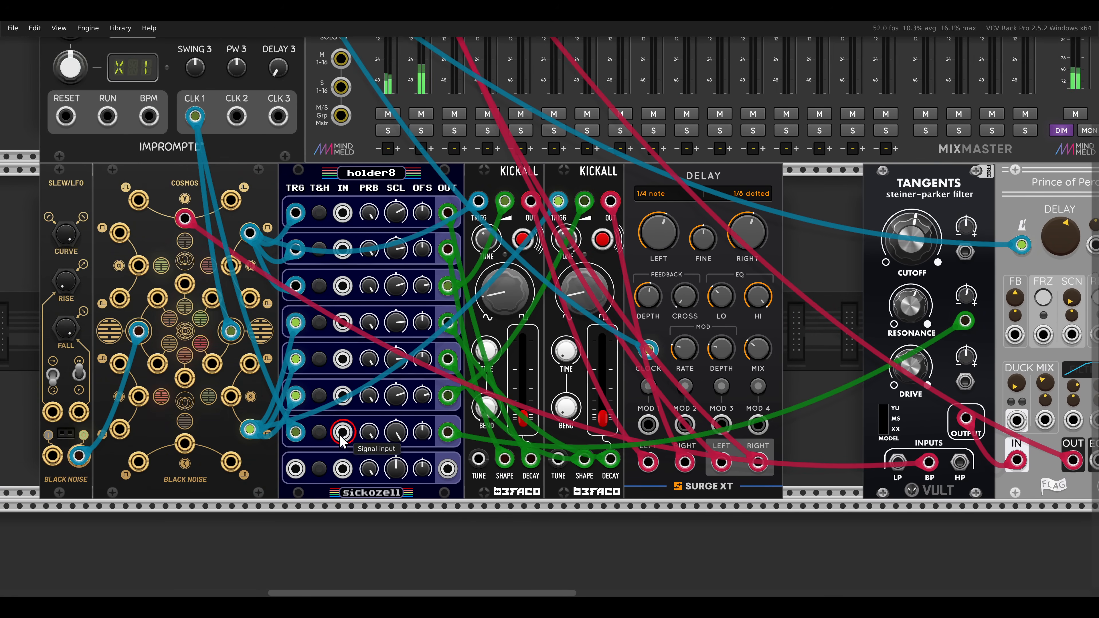
{"action": "left_click_drag", "start_coordinate": [297, 434], "coordinate": [298, 465]}
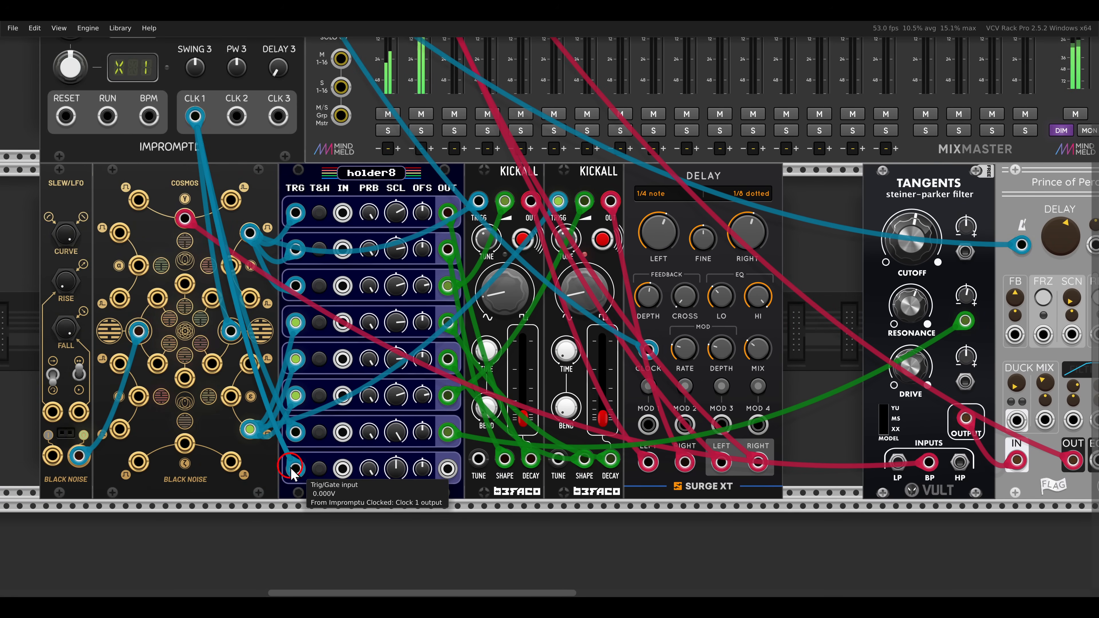
{"action": "left_click_drag", "start_coordinate": [447, 469], "coordinate": [420, 139]}
{"action": "scroll", "coordinate": [435, 238], "scroll_direction": "down", "scroll_amount": 3}
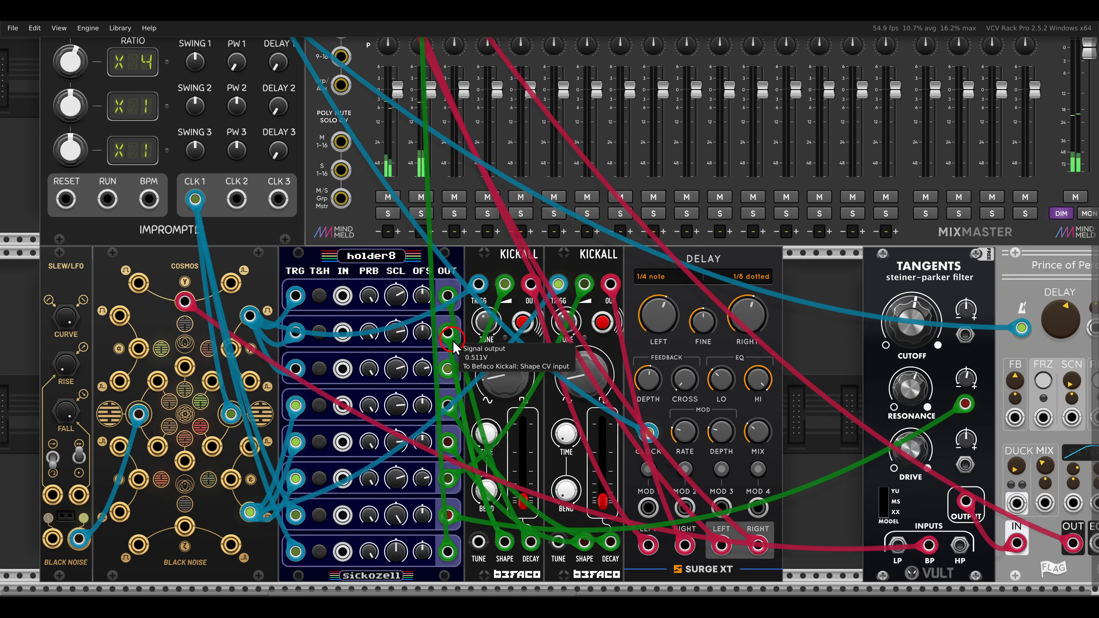
{"action": "left_click_drag", "start_coordinate": [399, 547], "coordinate": [371, 498]}
Step: Name mixer channel 2 PING and raise its aux send to the reverb
{"action": "scroll", "coordinate": [429, 296], "scroll_direction": "up", "scroll_amount": 1}
{"action": "scroll", "coordinate": [429, 299], "scroll_direction": "up", "scroll_amount": 3}
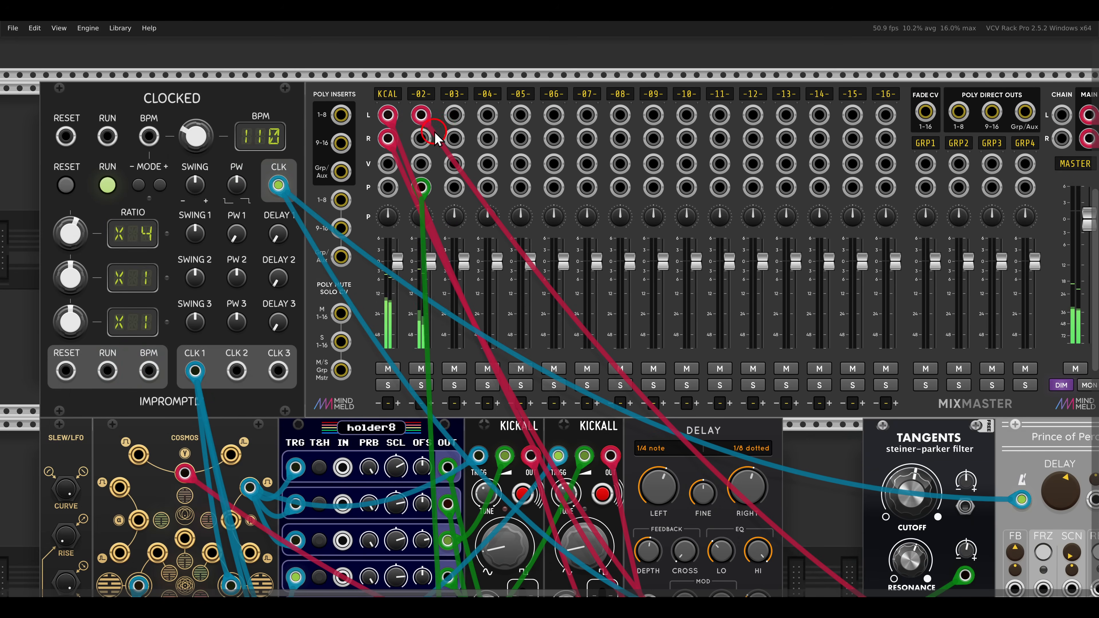
{"action": "right_click", "coordinate": [424, 95]}
{"action": "left_click_drag", "start_coordinate": [458, 126], "coordinate": [405, 125]}
{"action": "left_click", "coordinate": [421, 96]}
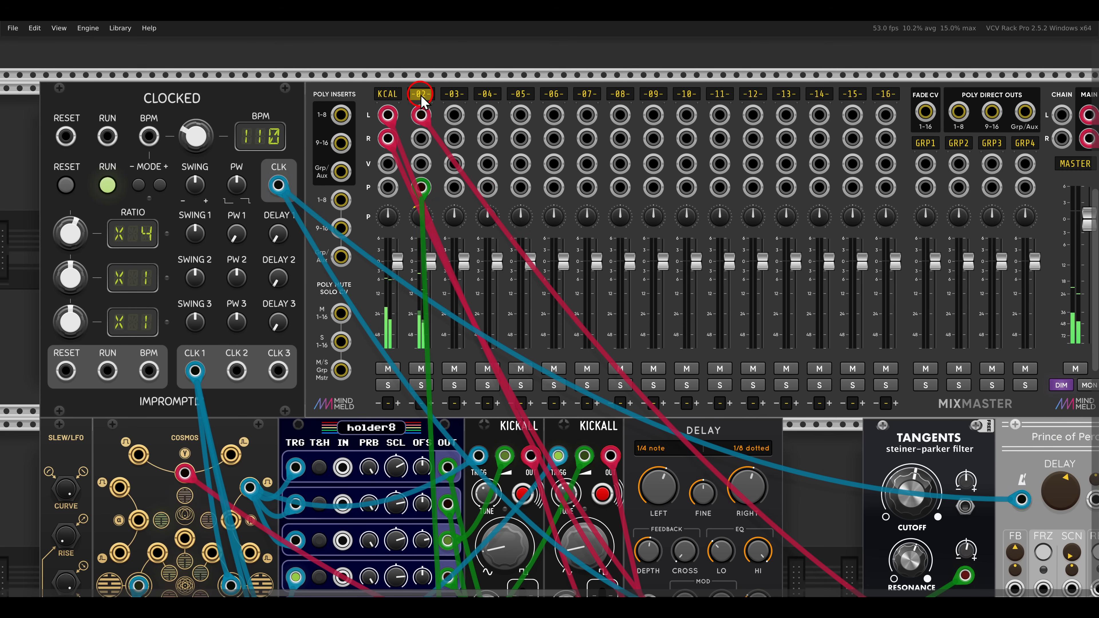
{"action": "type", "text": "PING"}
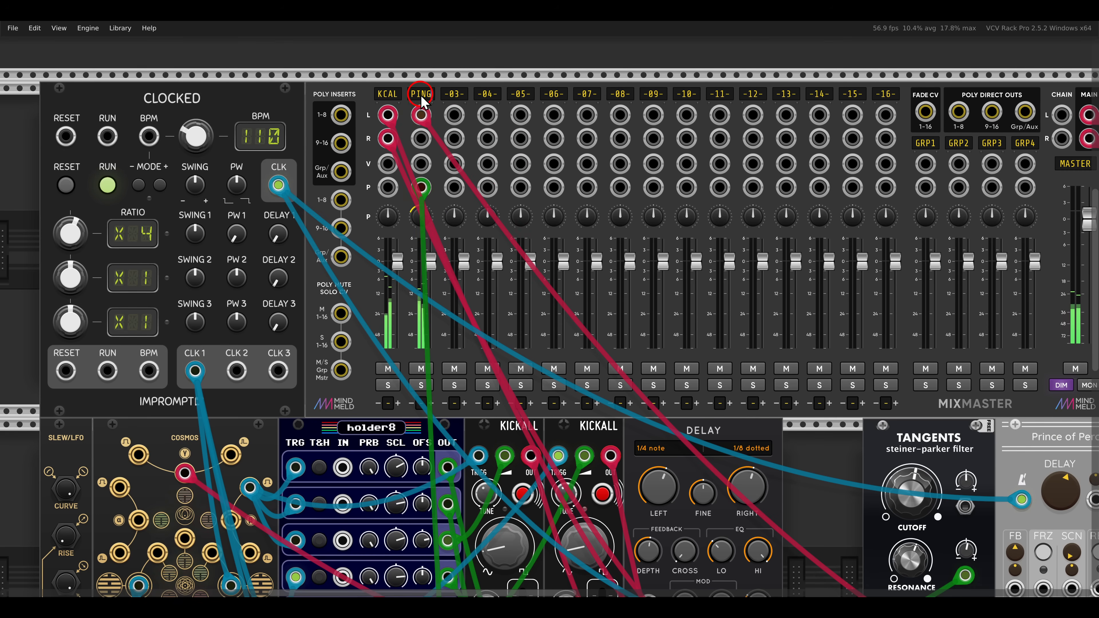
{"action": "key", "text": "Return"}
{"action": "left_click_drag", "start_coordinate": [732, 201], "coordinate": [337, 209]}
{"action": "left_click_drag", "start_coordinate": [935, 125], "coordinate": [924, 87]}
Step: Move Tangents and Prince of Perception together left towards the Surge XT Delay, leaving a narrow gap
{"action": "left_click_drag", "start_coordinate": [808, 496], "coordinate": [852, 242]}
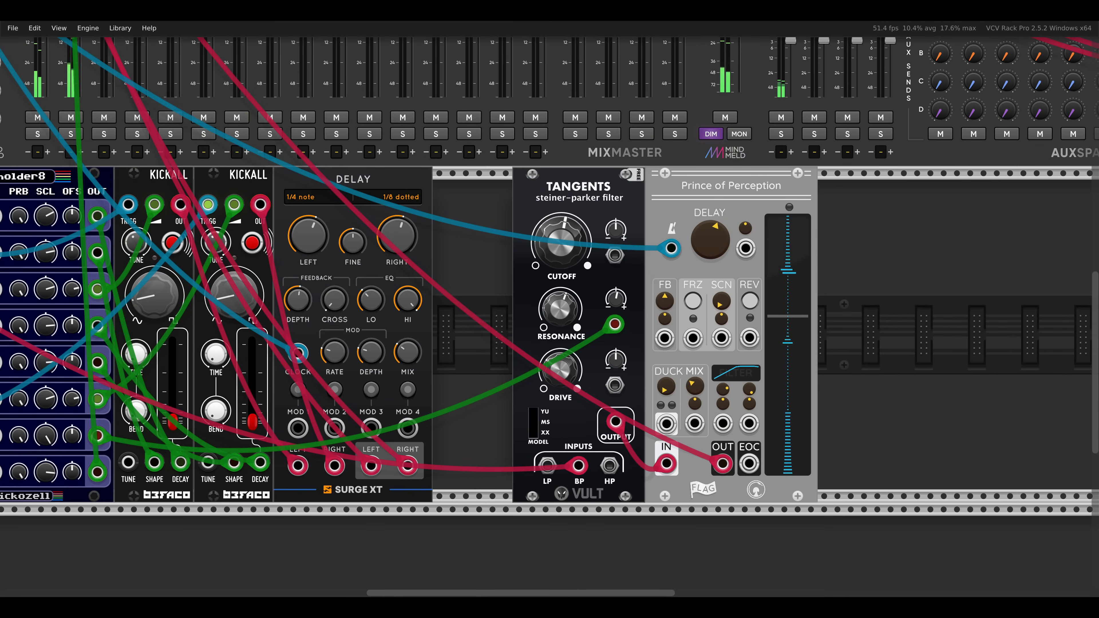
{"action": "scroll", "coordinate": [756, 322], "scroll_direction": "down", "scroll_amount": 3}
{"action": "left_click_drag", "start_coordinate": [564, 303], "coordinate": [866, 300]}
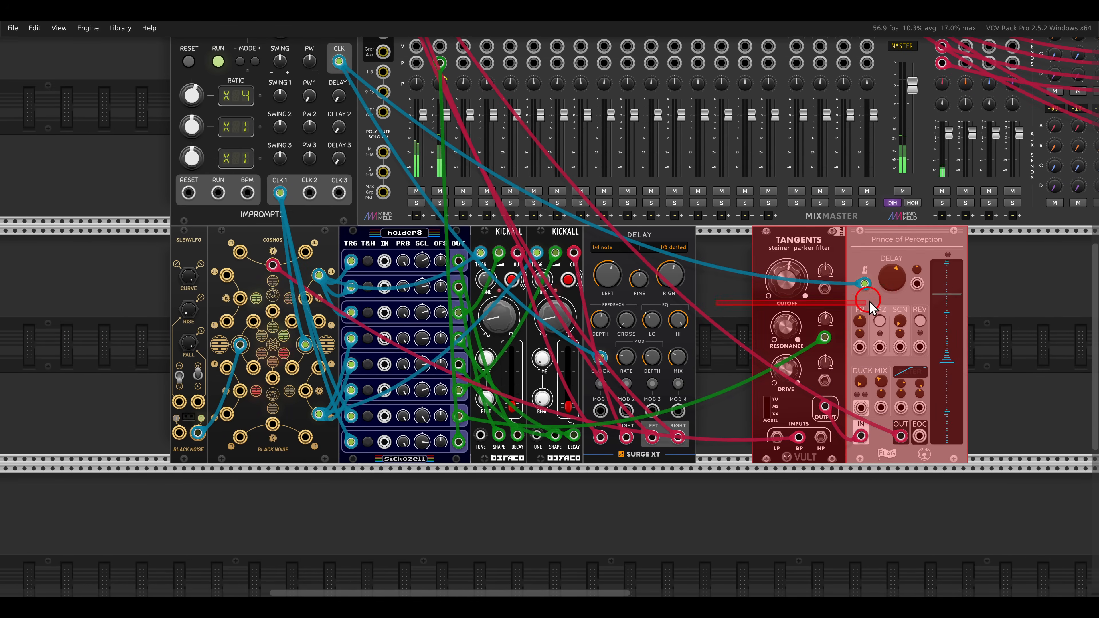
{"action": "left_click_drag", "start_coordinate": [909, 248], "coordinate": [868, 258]}
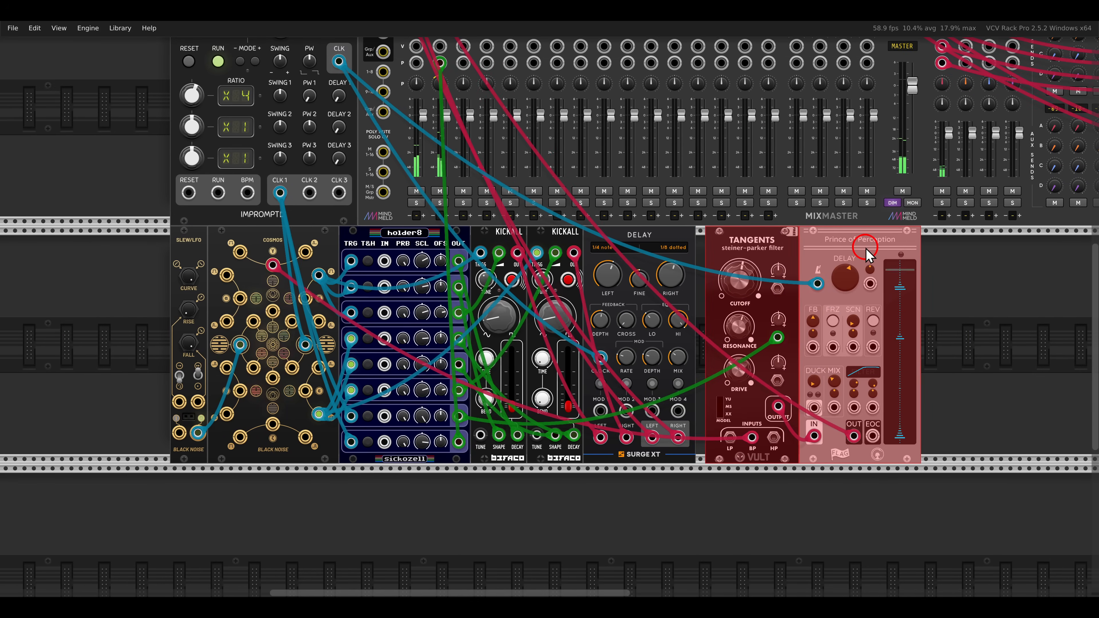
{"action": "left_click", "coordinate": [940, 259]}
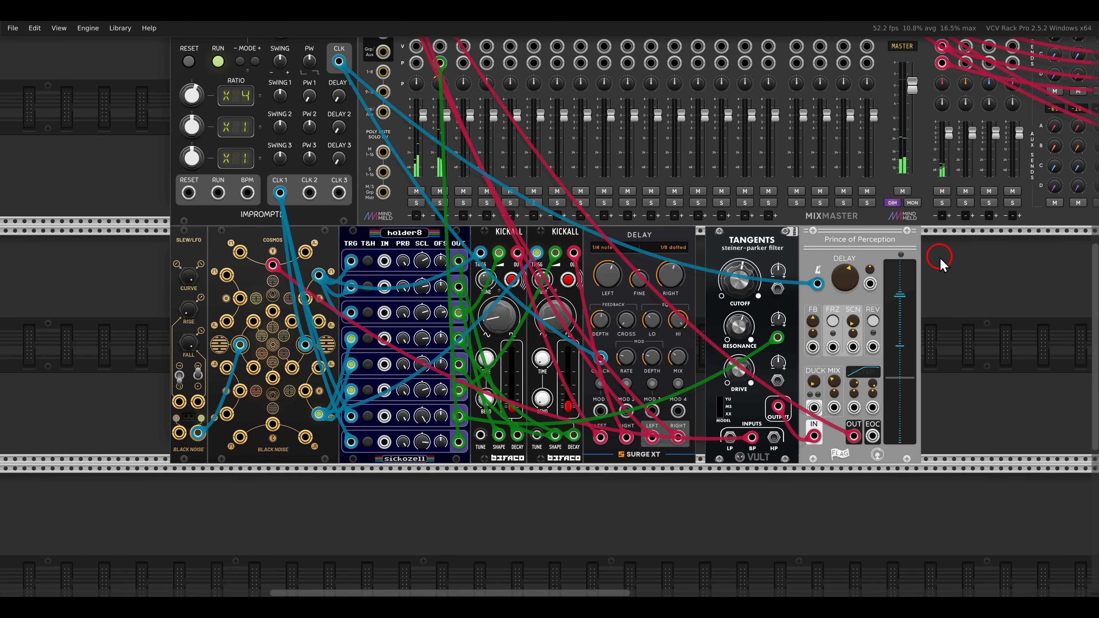
Step: Mute the KCAL and PING mixer channels and move the row of voice modules from below the mixer to above it
{"action": "left_click", "coordinate": [416, 191]}
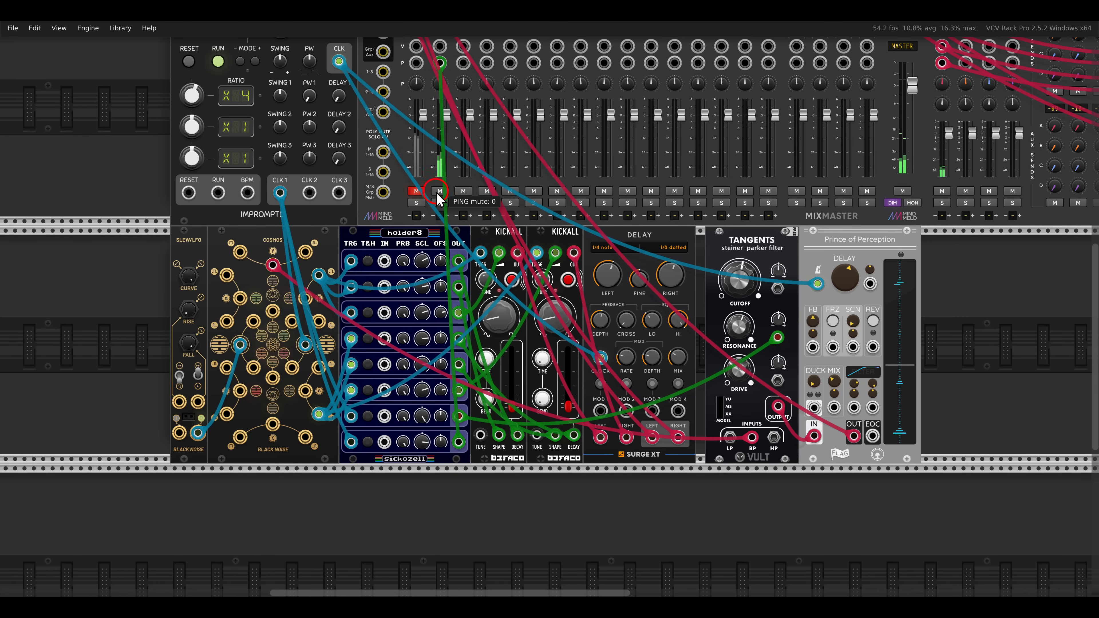
{"action": "left_click", "coordinate": [440, 191]}
{"action": "scroll", "coordinate": [733, 278], "scroll_direction": "down", "scroll_amount": 3}
{"action": "left_click_drag", "start_coordinate": [796, 335], "coordinate": [277, 79]}
{"action": "scroll", "coordinate": [359, 386], "scroll_direction": "up", "scroll_amount": 3}
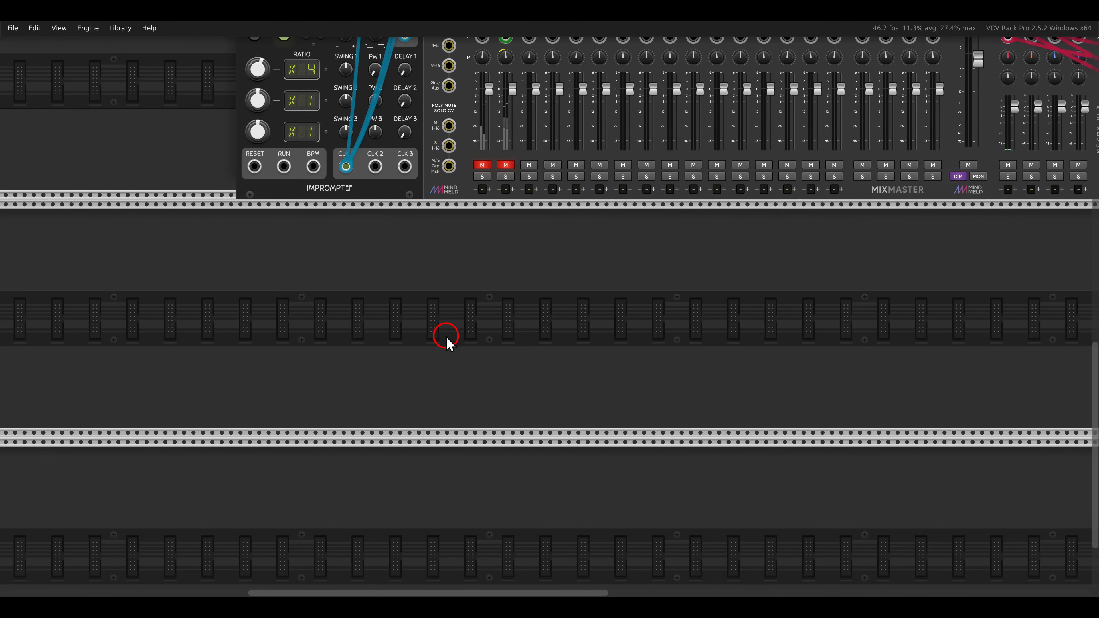
Step: Add a second Cosmos module to the empty row below Clocked and the mixer
{"action": "right_click", "coordinate": [446, 339]}
{"action": "left_click", "coordinate": [319, 326]}
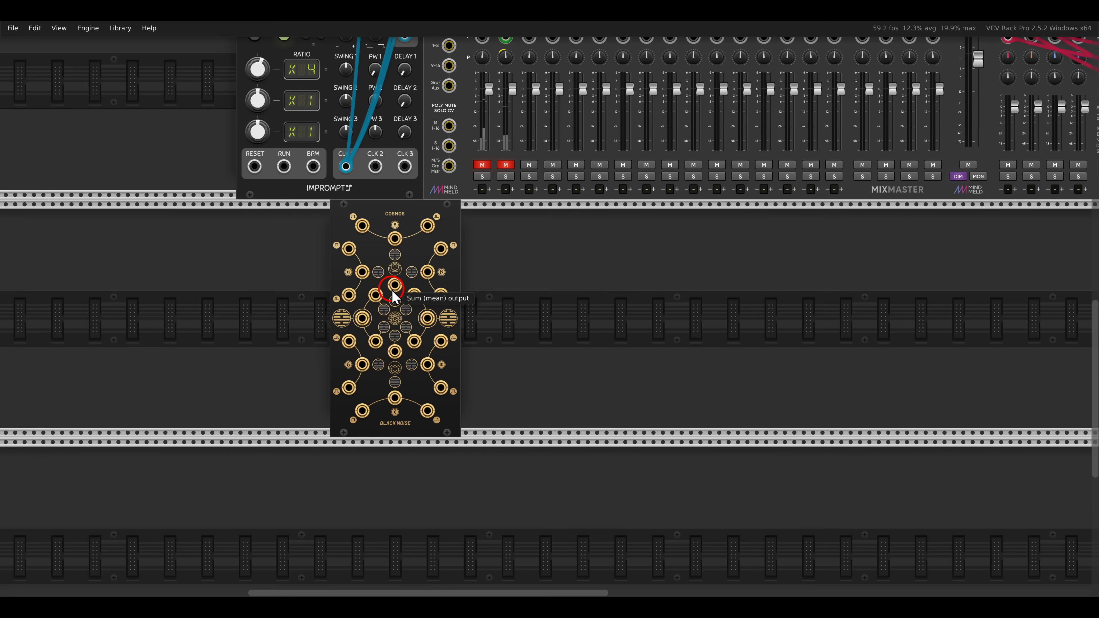
{"action": "left_click_drag", "start_coordinate": [435, 361], "coordinate": [566, 338]}
{"action": "scroll", "coordinate": [512, 345], "scroll_direction": "up", "scroll_amount": 3}
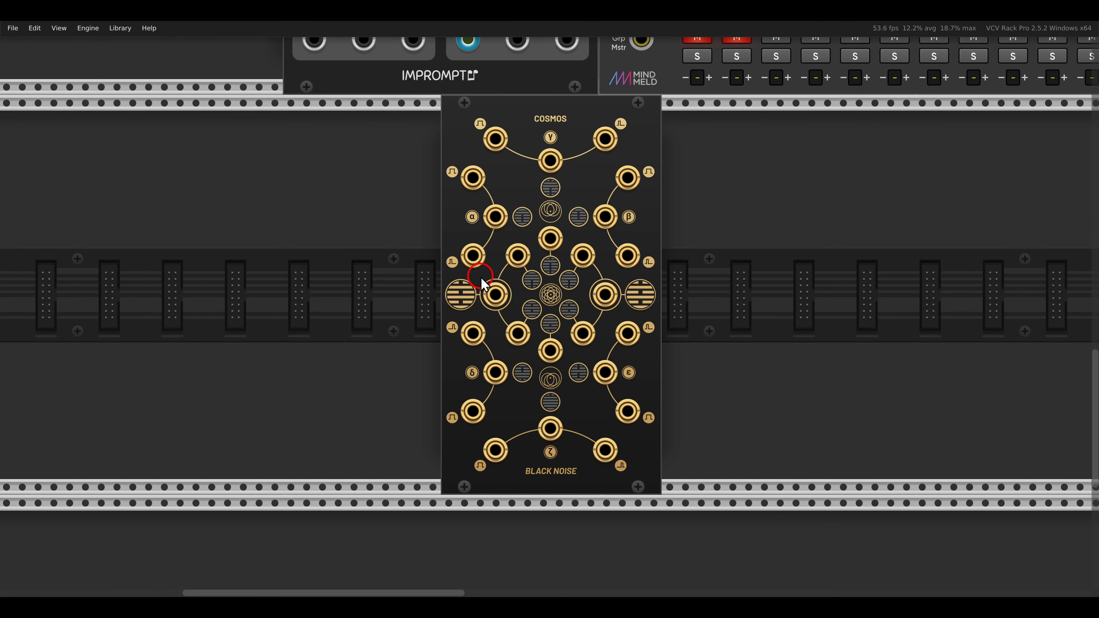
Step: Add a VCO on each side of Cosmos, patching the left TRI and right SIN outputs to its two main inputs
{"action": "right_click", "coordinate": [403, 242]}
{"action": "left_click_drag", "start_coordinate": [91, 89], "coordinate": [451, 209]}
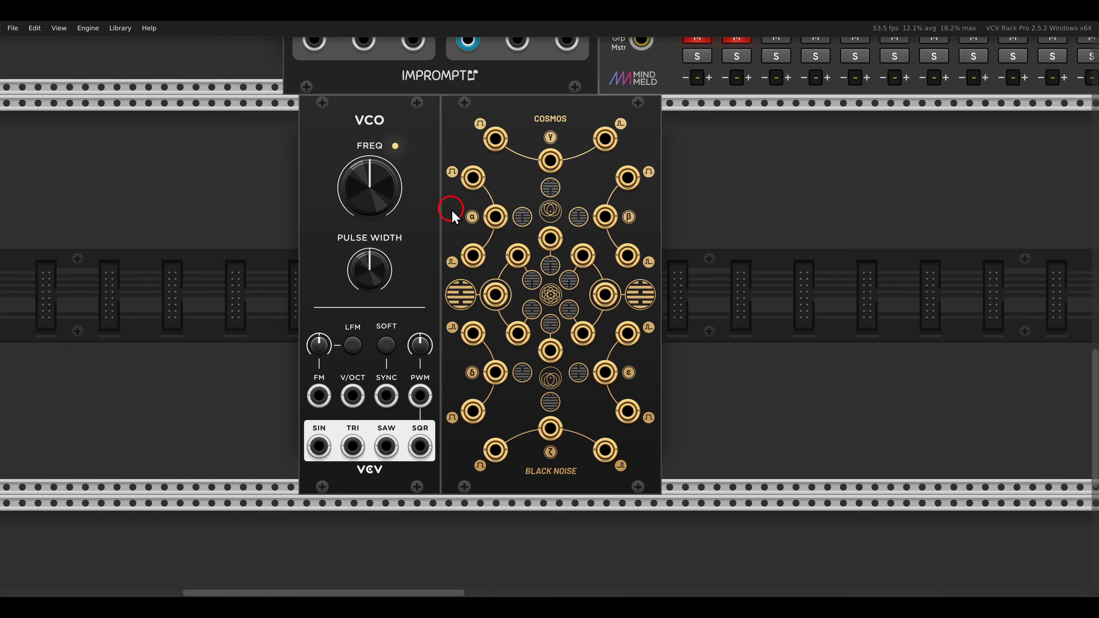
{"action": "right_click", "coordinate": [753, 215]}
{"action": "left_click_drag", "start_coordinate": [90, 89], "coordinate": [689, 238]}
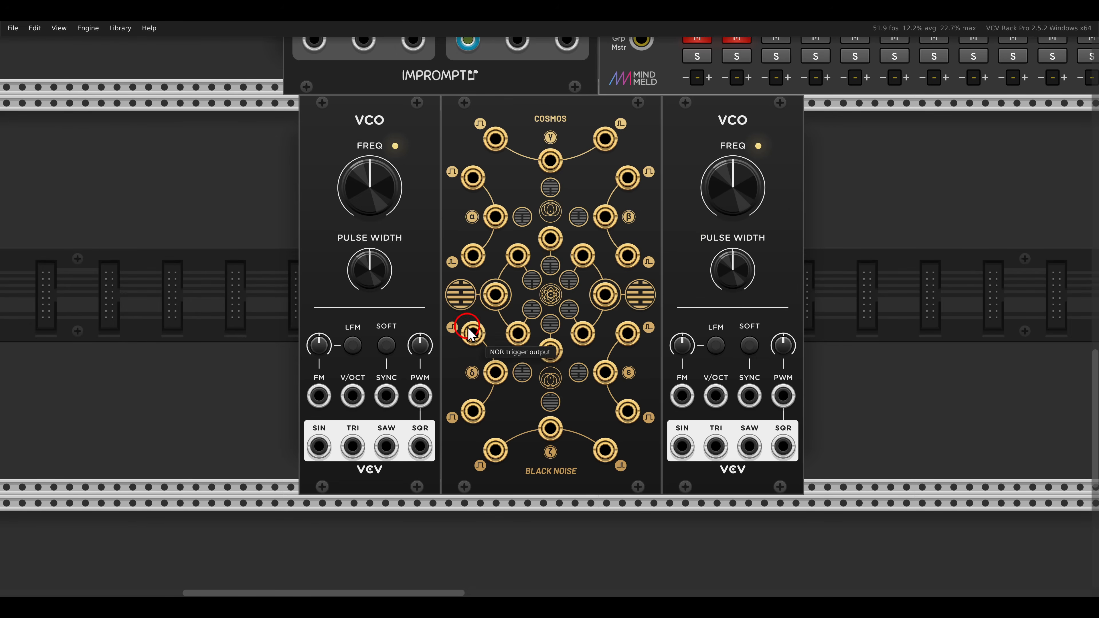
{"action": "left_click_drag", "start_coordinate": [353, 446], "coordinate": [495, 295]}
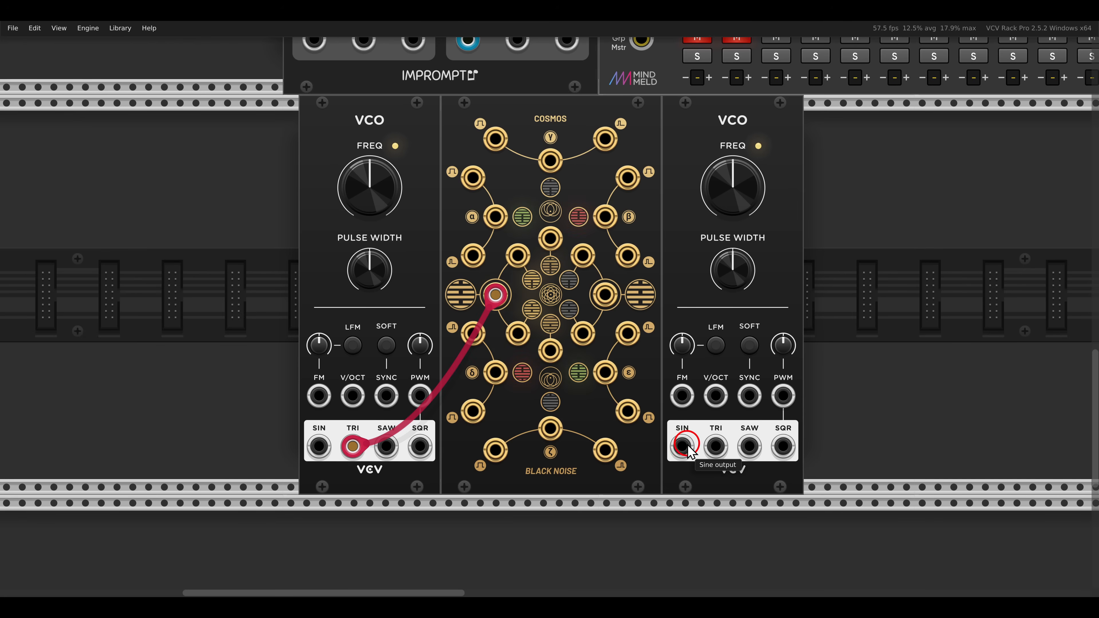
{"action": "left_click_drag", "start_coordinate": [684, 446], "coordinate": [606, 295]}
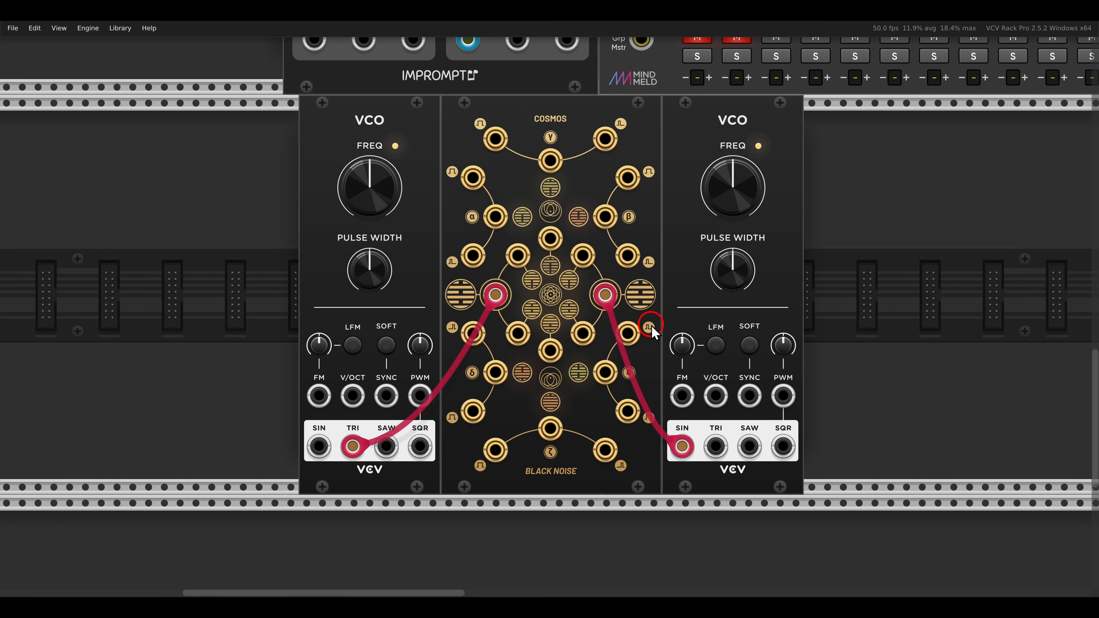
Step: Add a Scope after the second VCO and patch its OUT 1 to mixer channel 3
{"action": "scroll", "coordinate": [656, 325], "scroll_direction": "right", "scroll_amount": 2}
{"action": "right_click", "coordinate": [802, 277]}
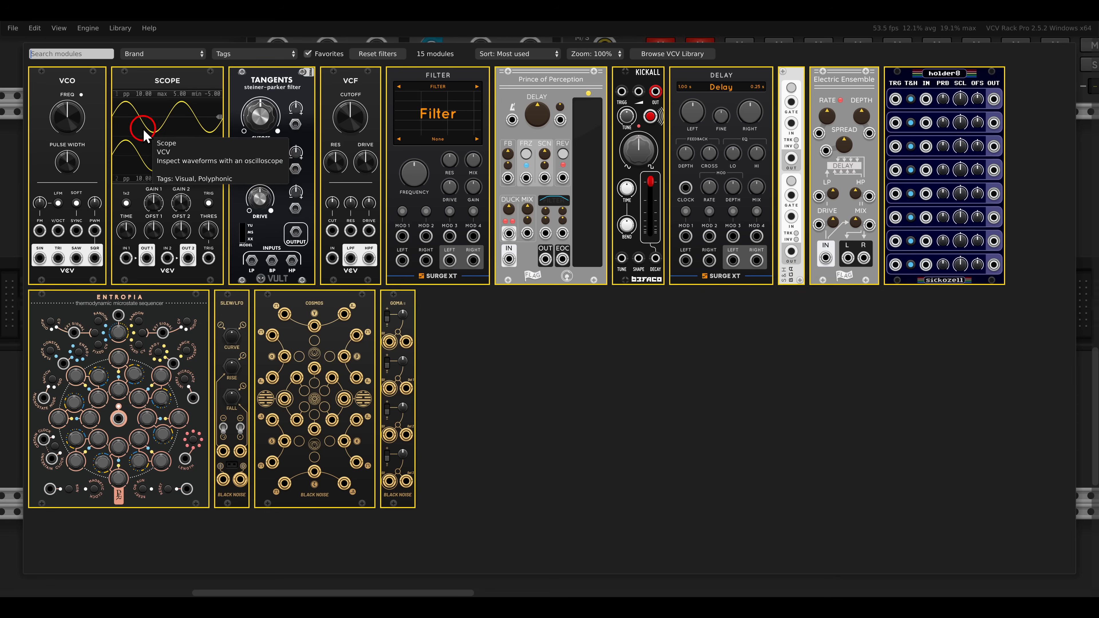
{"action": "left_click_drag", "start_coordinate": [144, 135], "coordinate": [755, 336]}
{"action": "scroll", "coordinate": [832, 459], "scroll_direction": "up", "scroll_amount": 19}
{"action": "left_click_drag", "start_coordinate": [832, 457], "coordinate": [743, 87]}
{"action": "scroll", "coordinate": [746, 81], "scroll_direction": "down", "scroll_amount": 9}
{"action": "scroll", "coordinate": [745, 91], "scroll_direction": "down", "scroll_amount": 5}
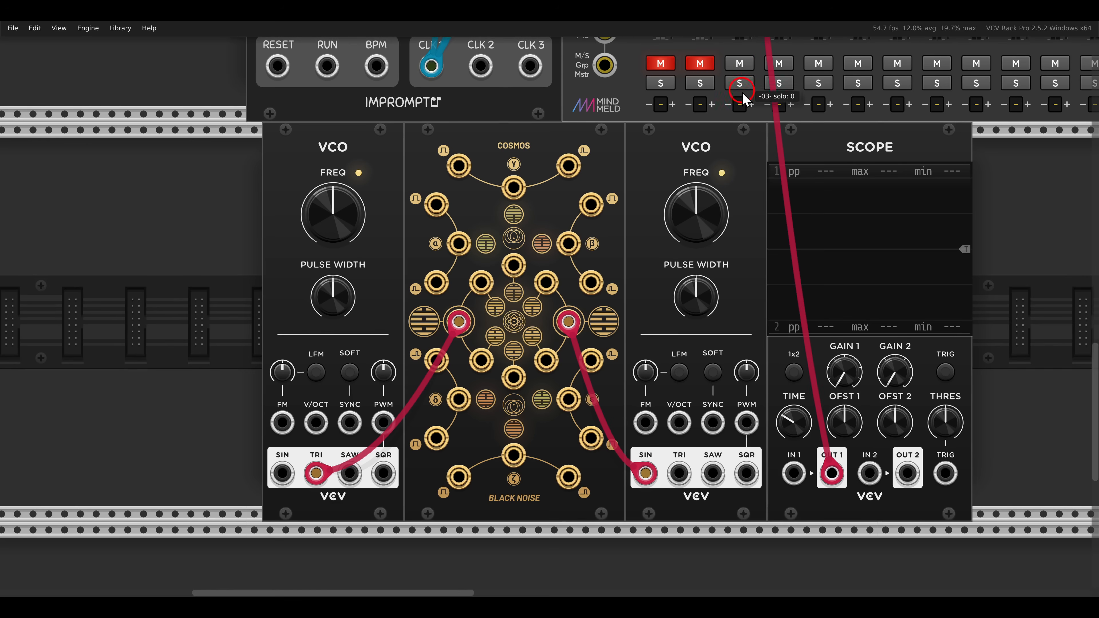
Step: Lower the level of mixer channel 3 to about -9.6 dB
{"action": "scroll", "coordinate": [716, 251], "scroll_direction": "right", "scroll_amount": 2}
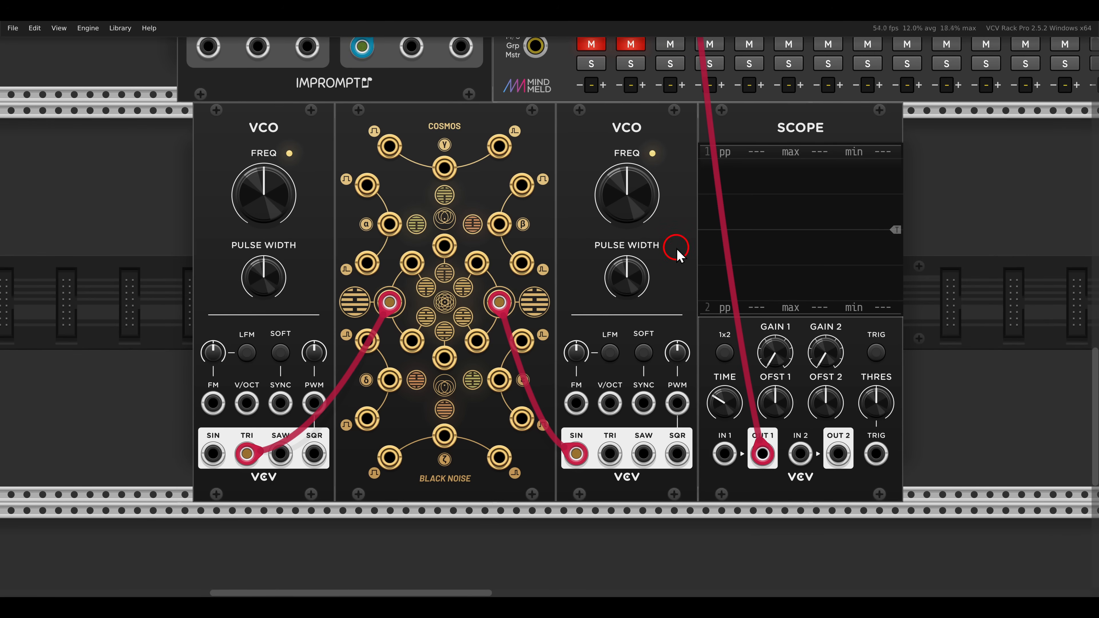
{"action": "scroll", "coordinate": [677, 256], "scroll_direction": "up", "scroll_amount": 5}
{"action": "left_click_drag", "start_coordinate": [679, 123], "coordinate": [680, 151]}
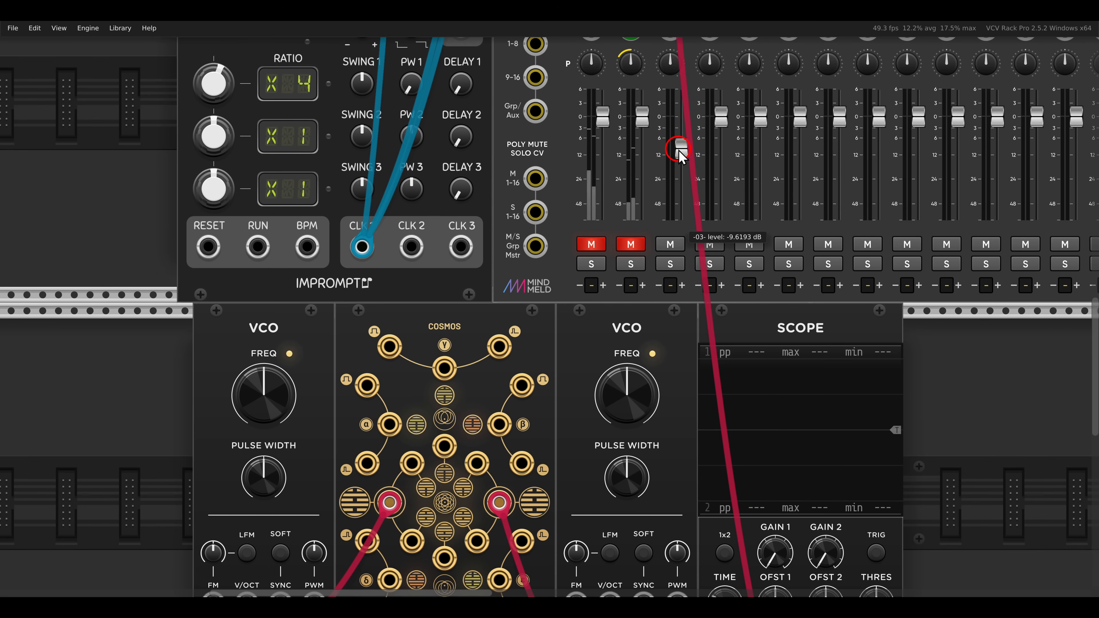
{"action": "scroll", "coordinate": [681, 338], "scroll_direction": "down", "scroll_amount": 4}
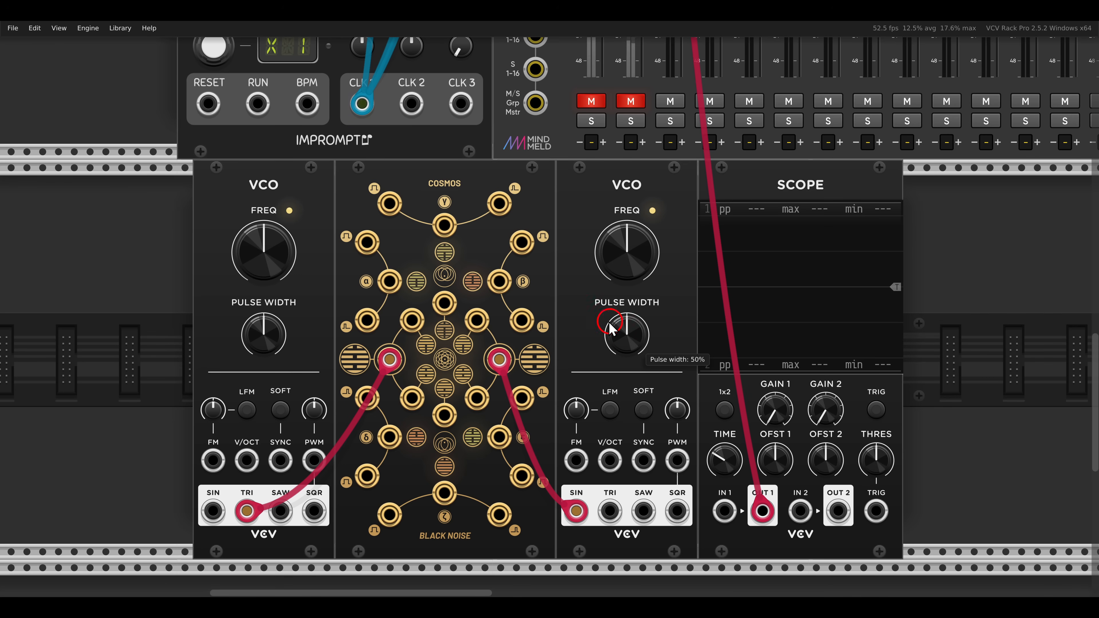
Step: Patch Cosmos's XOR output into Scope IN 1 and turn up the Scope's time setting
{"action": "left_click_drag", "start_coordinate": [445, 226], "coordinate": [720, 510]}
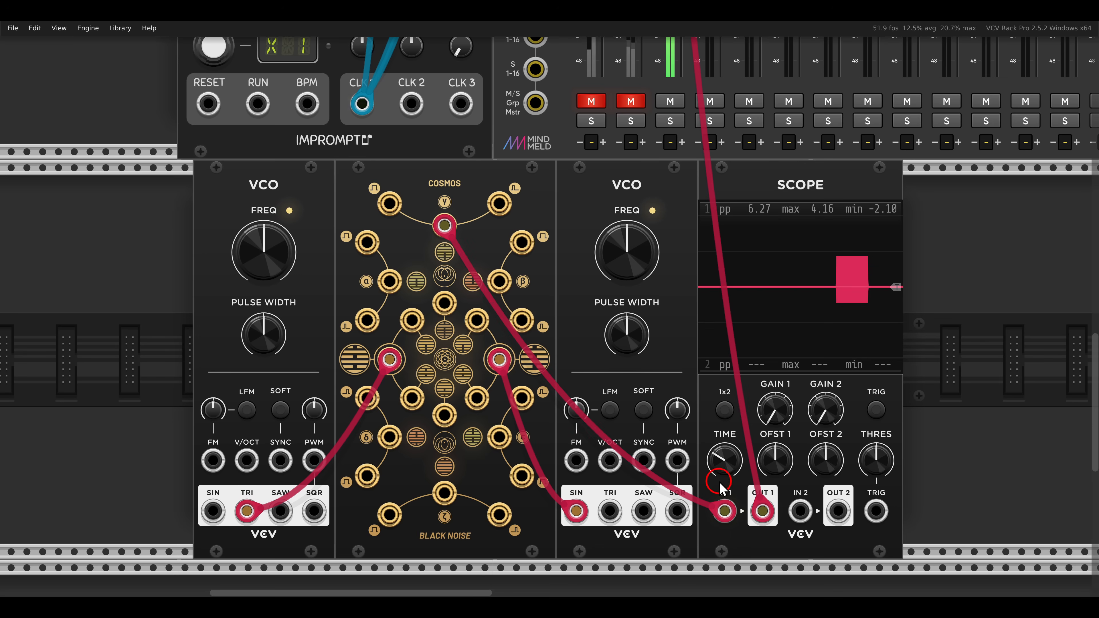
{"action": "left_click_drag", "start_coordinate": [725, 459], "coordinate": [693, 370]}
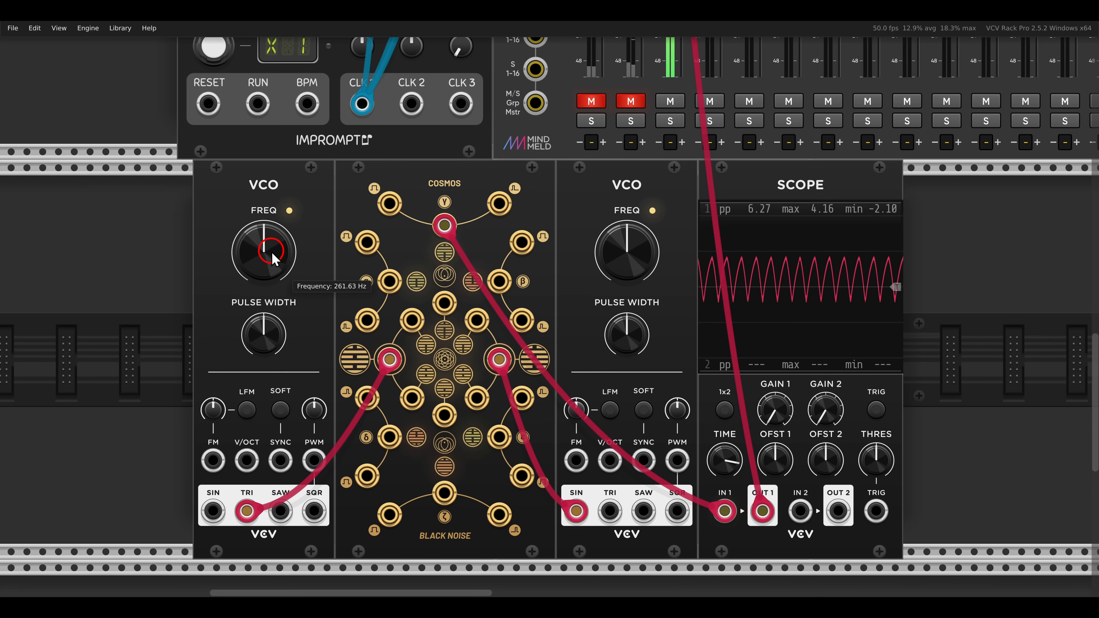
Step: Lower the left VCO's frequency slightly and move the Scope cable from Cosmos's XOR output to its α output
{"action": "left_click_drag", "start_coordinate": [269, 251], "coordinate": [268, 332]}
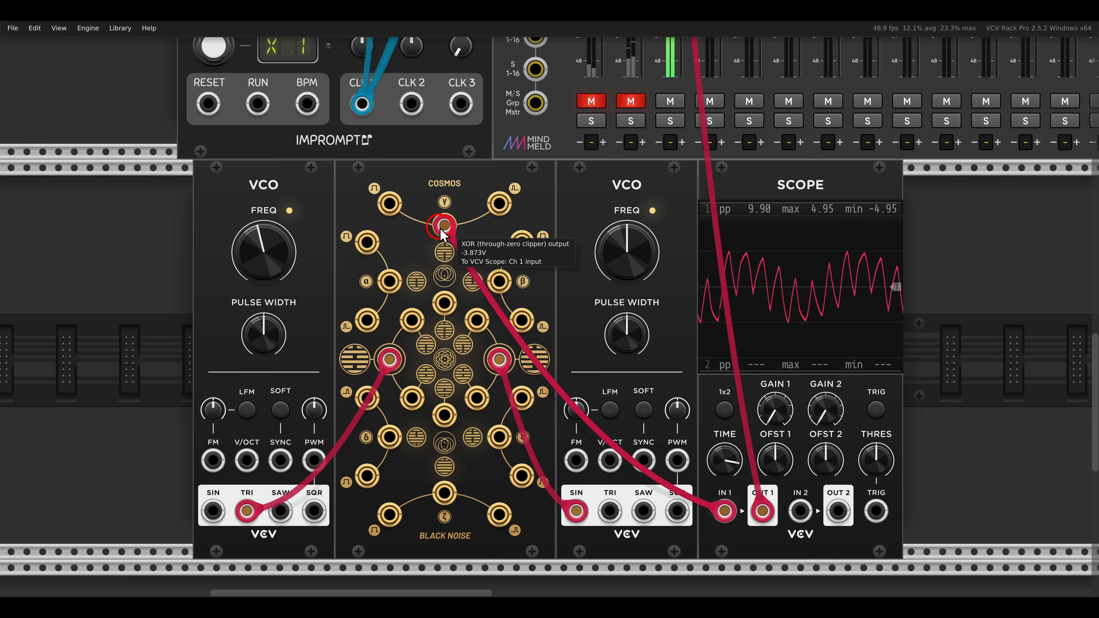
{"action": "left_click_drag", "start_coordinate": [445, 225], "coordinate": [390, 283]}
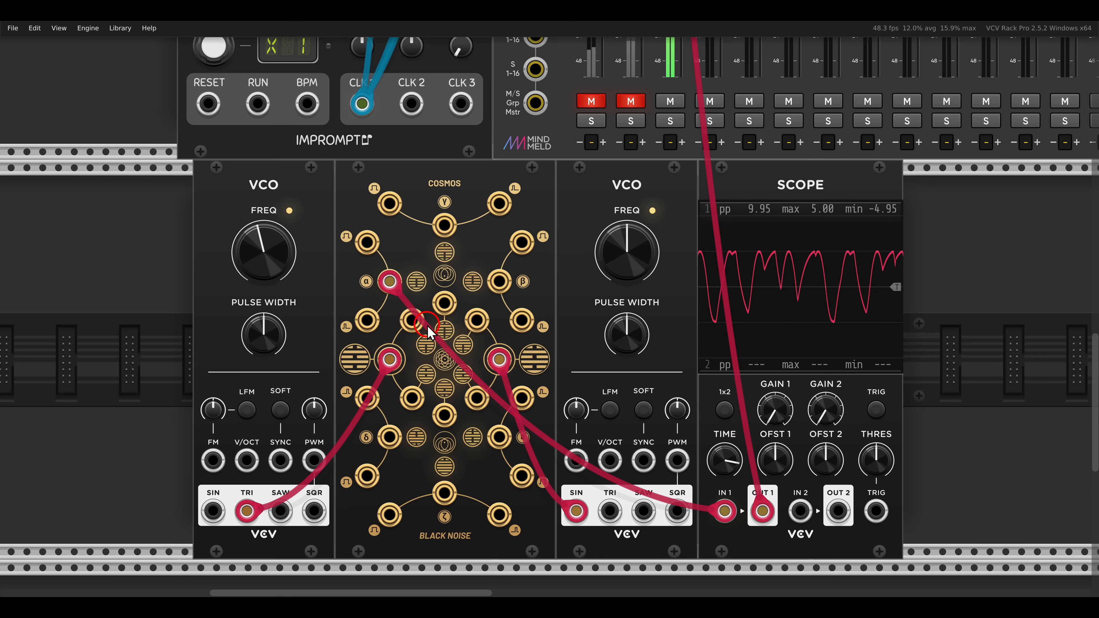
Step: Open a gap between the left VCO and Cosmos and add a Goma II mixer there
{"action": "left_click_drag", "start_coordinate": [315, 188], "coordinate": [485, 184]}
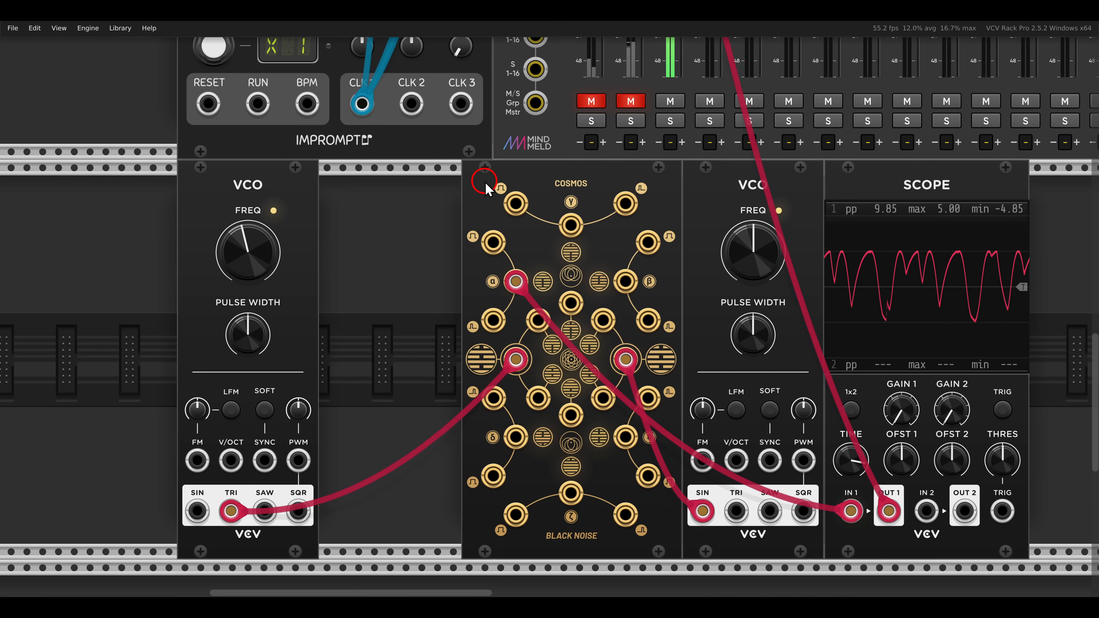
{"action": "right_click", "coordinate": [414, 222]}
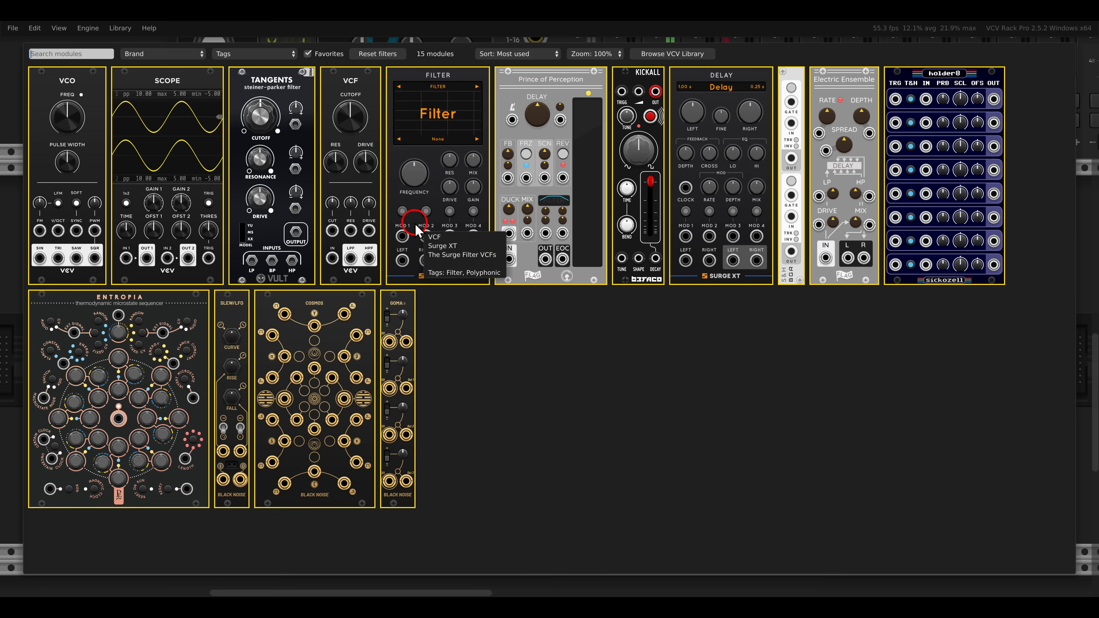
{"action": "left_click", "coordinate": [407, 298]}
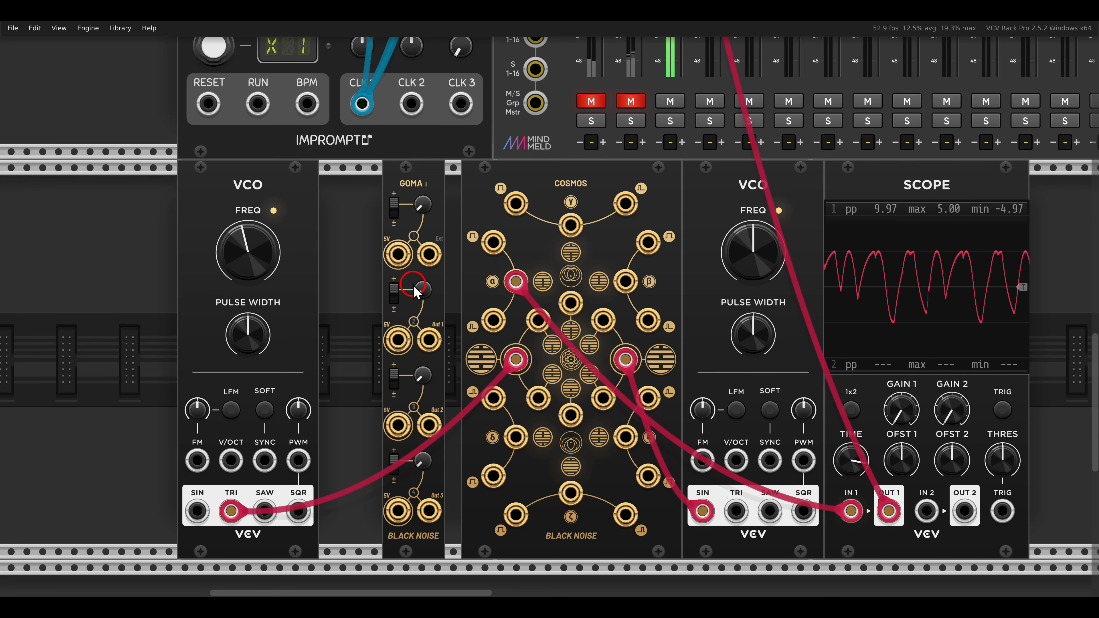
Step: Reroute the left VCO's TRI output into Goma II's first input and patch Goma II's Out 2 to Cosmos's left main input
{"action": "left_click_drag", "start_coordinate": [516, 360], "coordinate": [402, 259]}
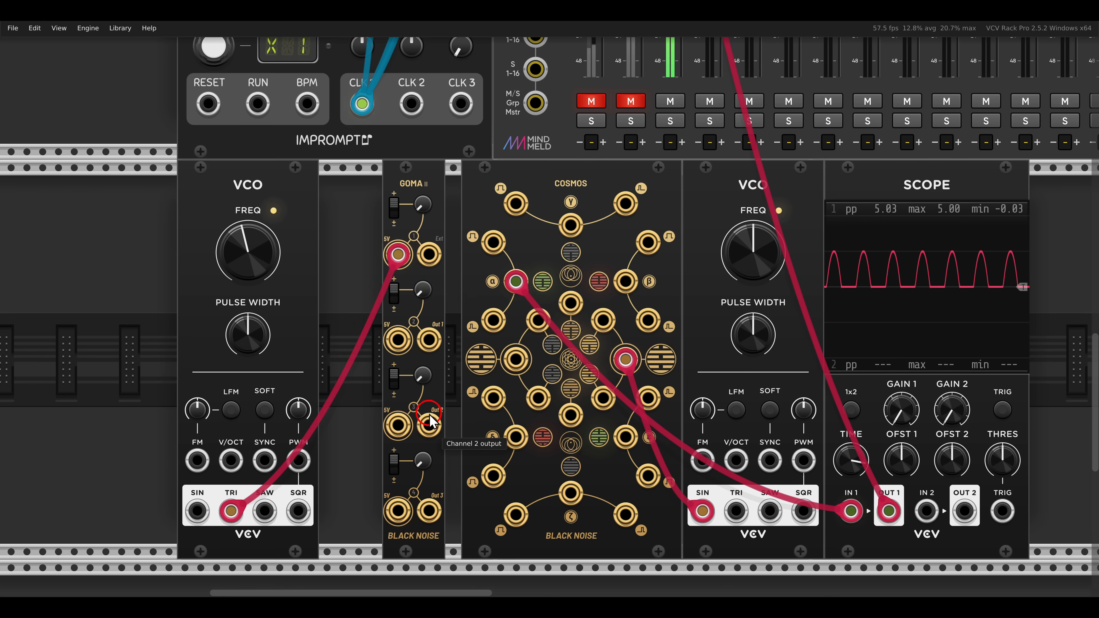
{"action": "left_click_drag", "start_coordinate": [429, 421], "coordinate": [516, 360]}
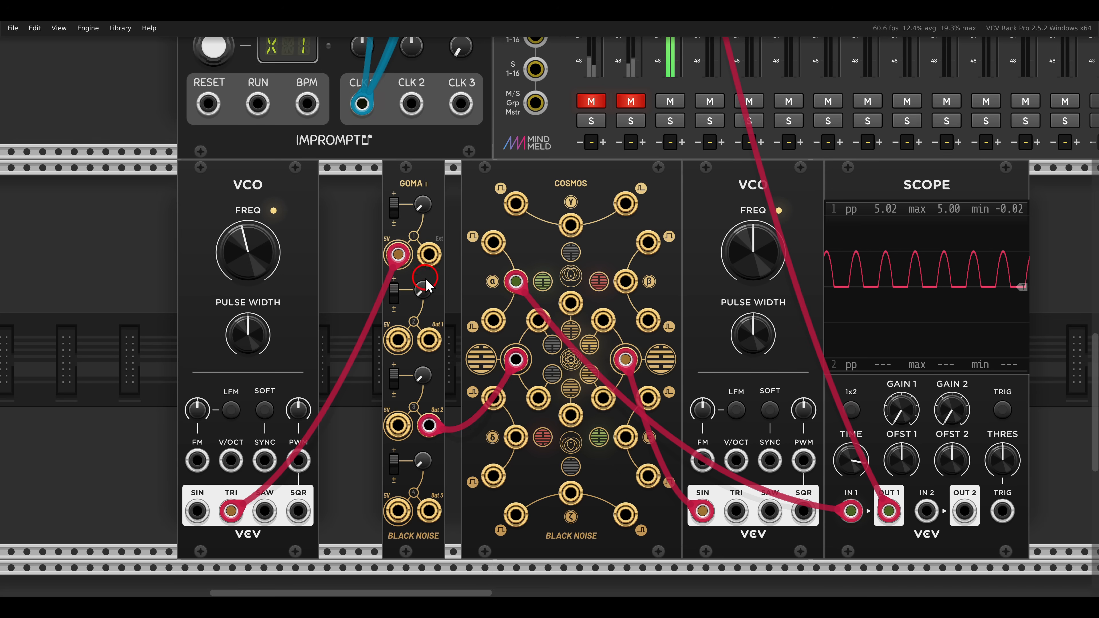
{"action": "left_click_drag", "start_coordinate": [362, 242], "coordinate": [461, 463]}
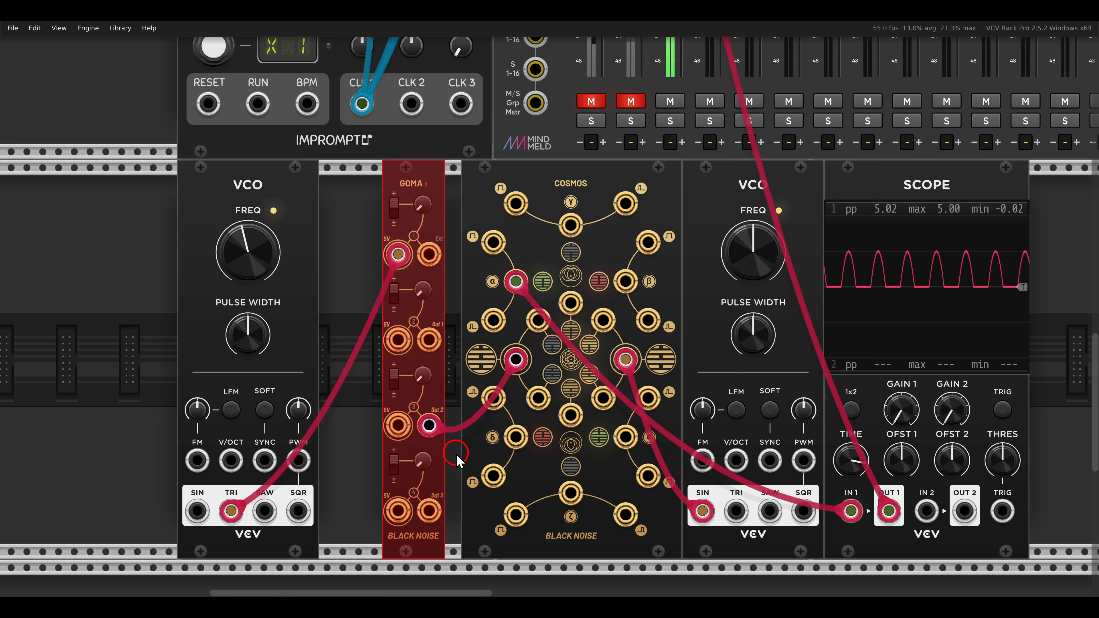
{"action": "left_click_drag", "start_coordinate": [355, 223], "coordinate": [465, 460]}
{"action": "left_click", "coordinate": [352, 281]}
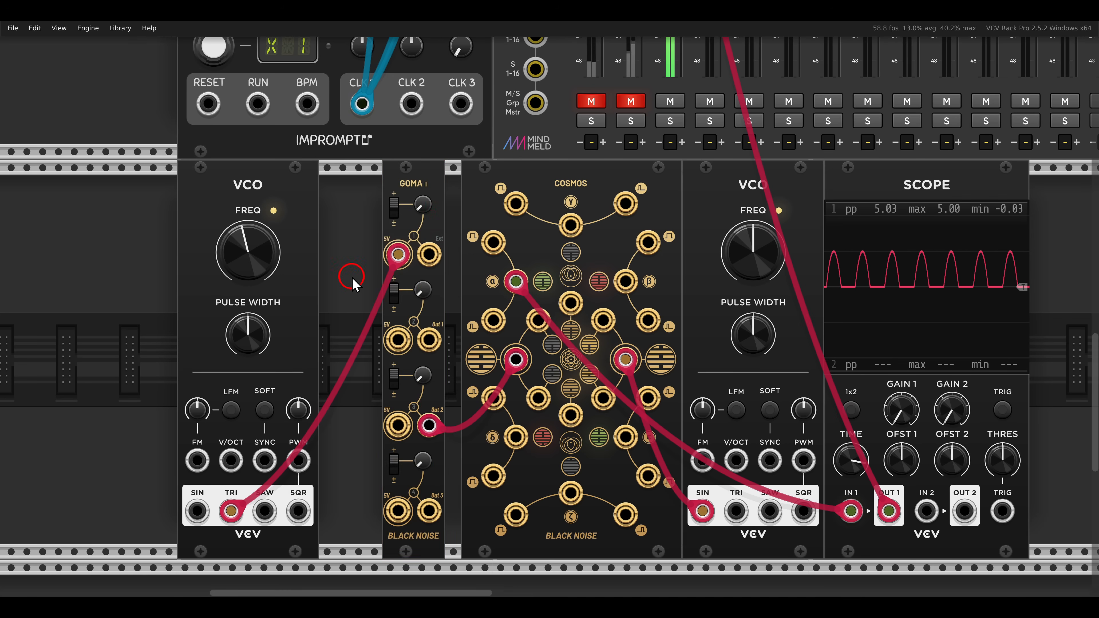
Step: Turn up Goma II channel 1, patch Cosmos's XOR output into its channel 2 input, and raise the channel 2 level
{"action": "left_click_drag", "start_coordinate": [422, 210], "coordinate": [396, 123]}
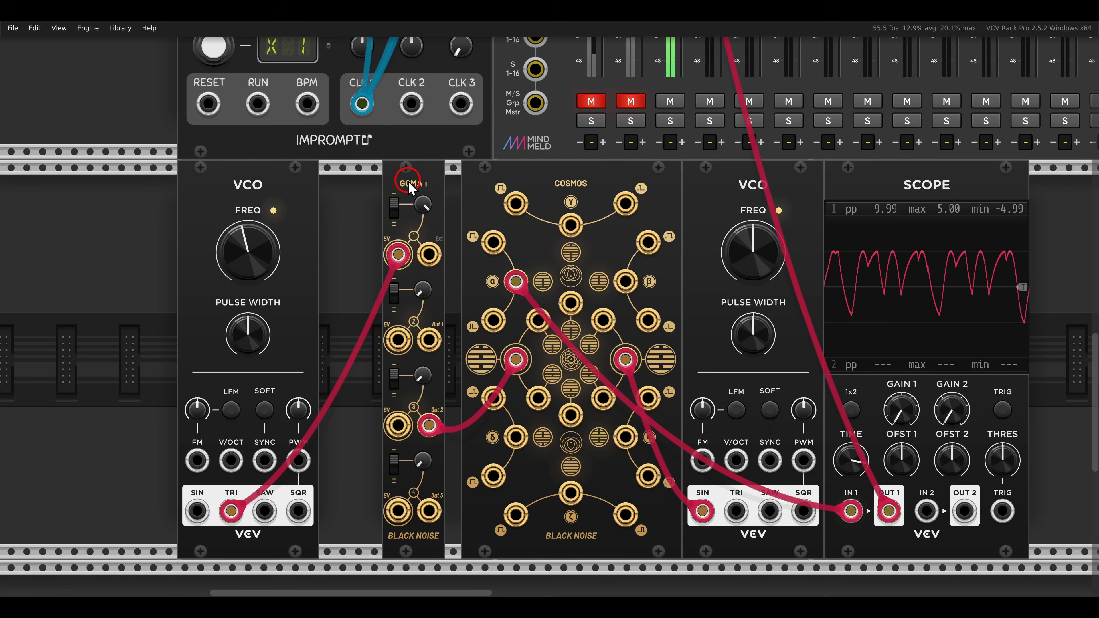
{"action": "left_click_drag", "start_coordinate": [571, 226], "coordinate": [398, 340]}
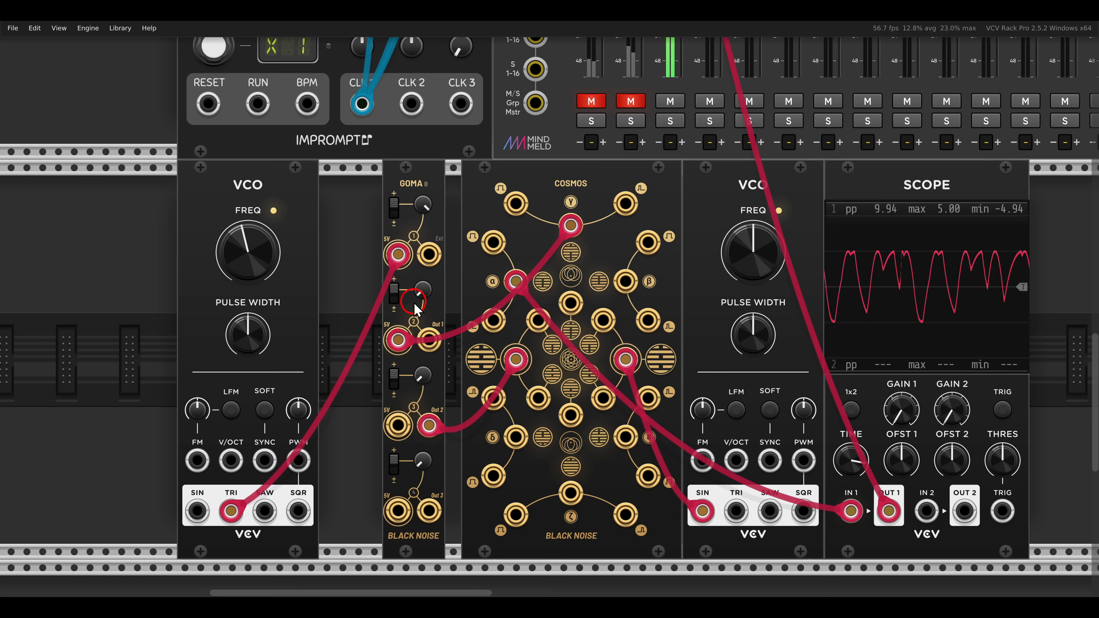
{"action": "left_click_drag", "start_coordinate": [420, 295], "coordinate": [420, 178]}
Step: Set the level of mixer channel 3 to about -7.1 dB
{"action": "scroll", "coordinate": [691, 150], "scroll_direction": "up", "scroll_amount": 3}
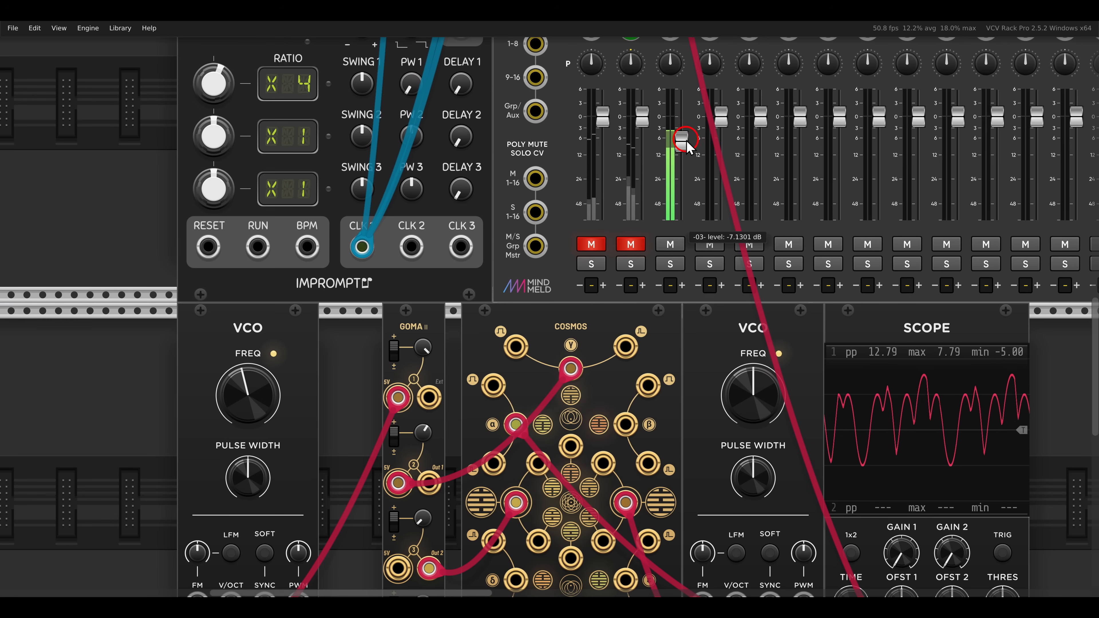
{"action": "scroll", "coordinate": [607, 276], "scroll_direction": "down", "scroll_amount": 2}
{"action": "scroll", "coordinate": [607, 276], "scroll_direction": "down", "scroll_amount": 3}
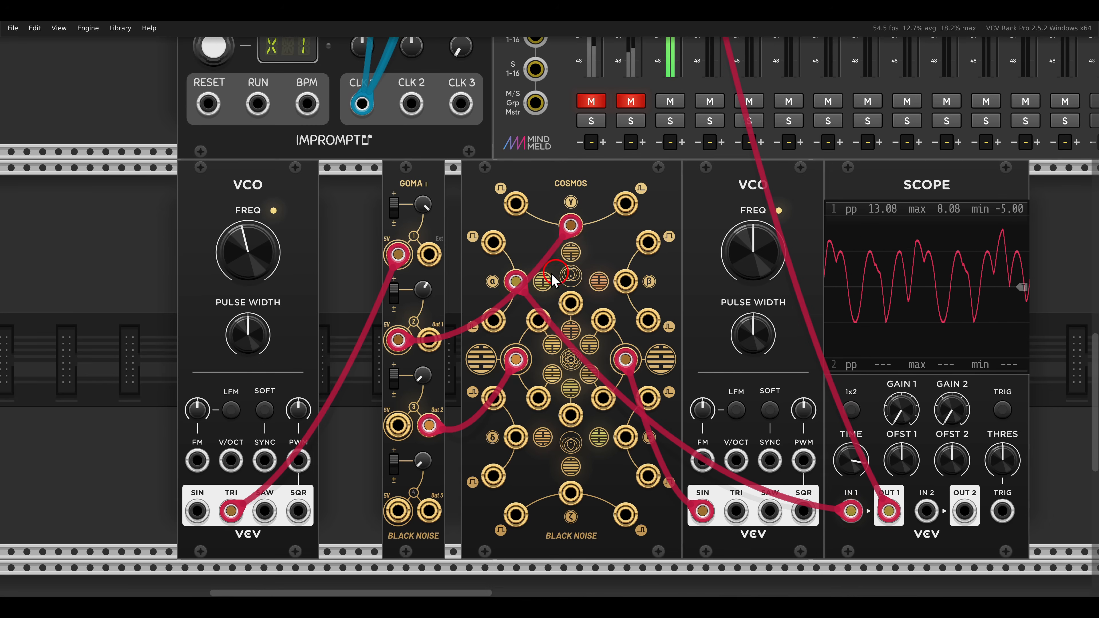
{"action": "left_click_drag", "start_coordinate": [429, 426], "coordinate": [383, 403]}
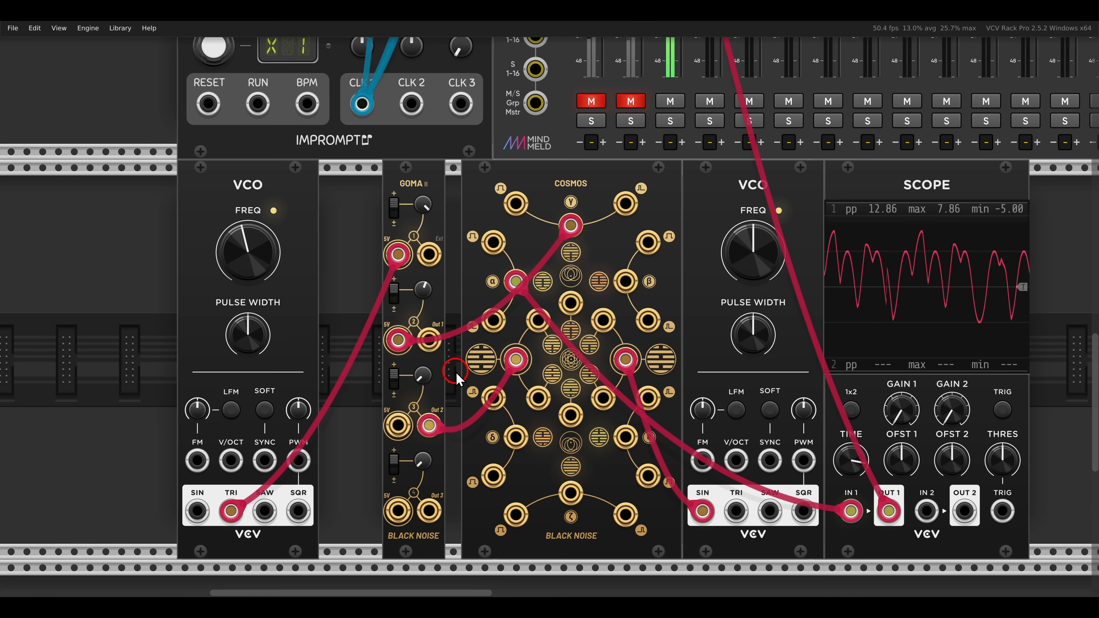
{"action": "left_click_drag", "start_coordinate": [455, 371], "coordinate": [688, 556]}
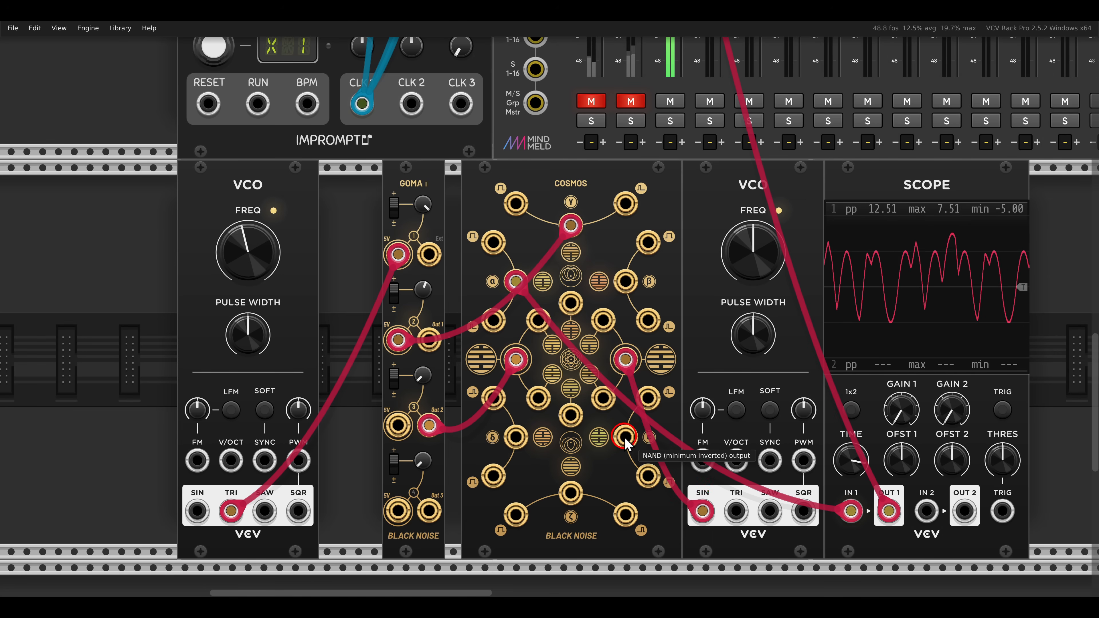
Step: Patch Cosmos's NAND output into Goma II's channel 3 input and turn up the channel 3 level
{"action": "left_click_drag", "start_coordinate": [626, 443], "coordinate": [396, 431]}
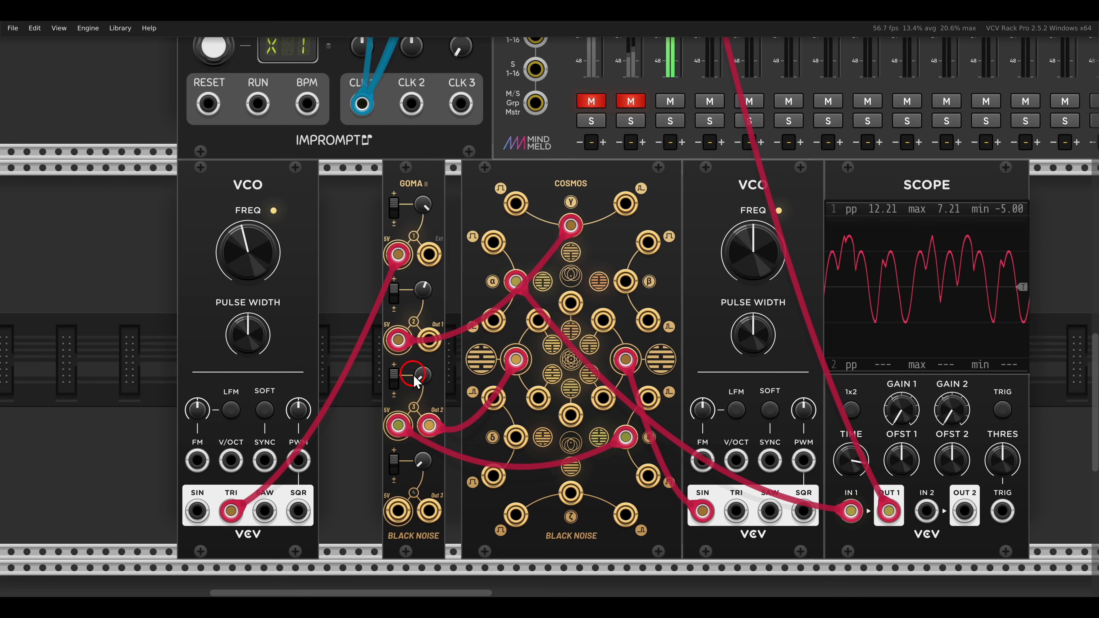
{"action": "left_click_drag", "start_coordinate": [423, 375], "coordinate": [418, 325]}
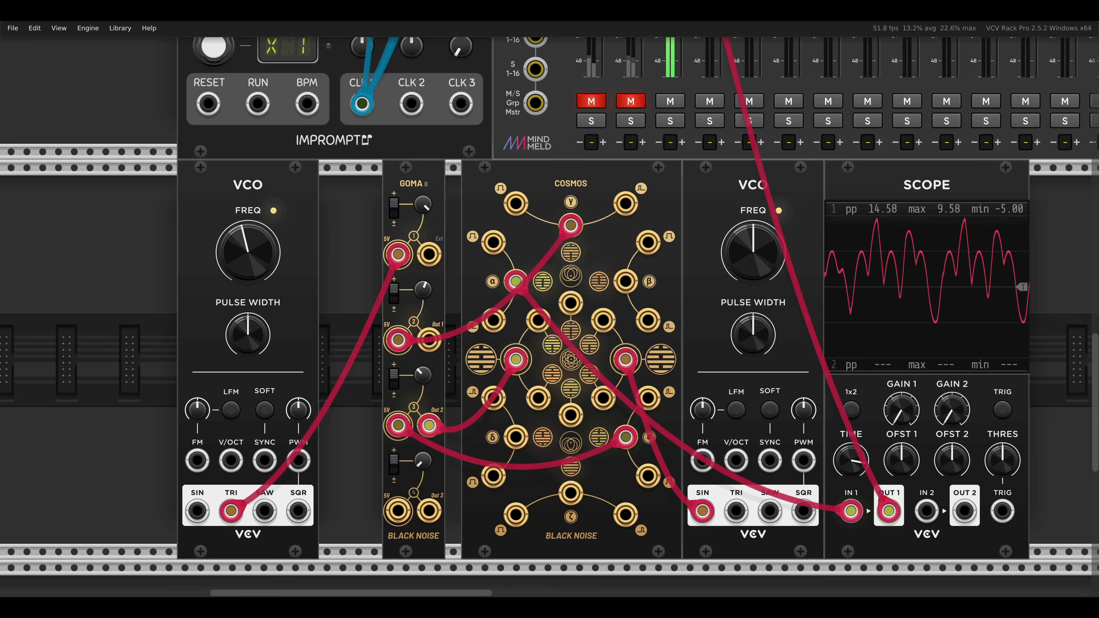
Step: Close the gaps in the lower row so VCO, Goma II, Cosmos, the second VCO and the Scope sit side by side
{"action": "left_click_drag", "start_coordinate": [412, 173], "coordinate": [349, 173]}
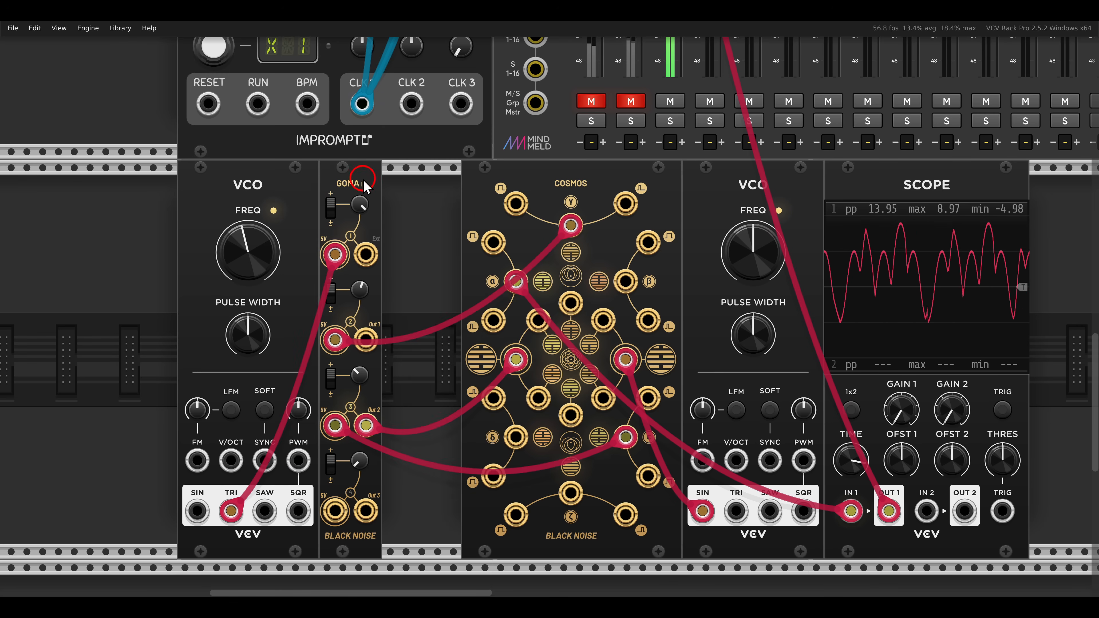
{"action": "left_click_drag", "start_coordinate": [516, 182], "coordinate": [437, 181]}
{"action": "left_click_drag", "start_coordinate": [755, 179], "coordinate": [676, 180]}
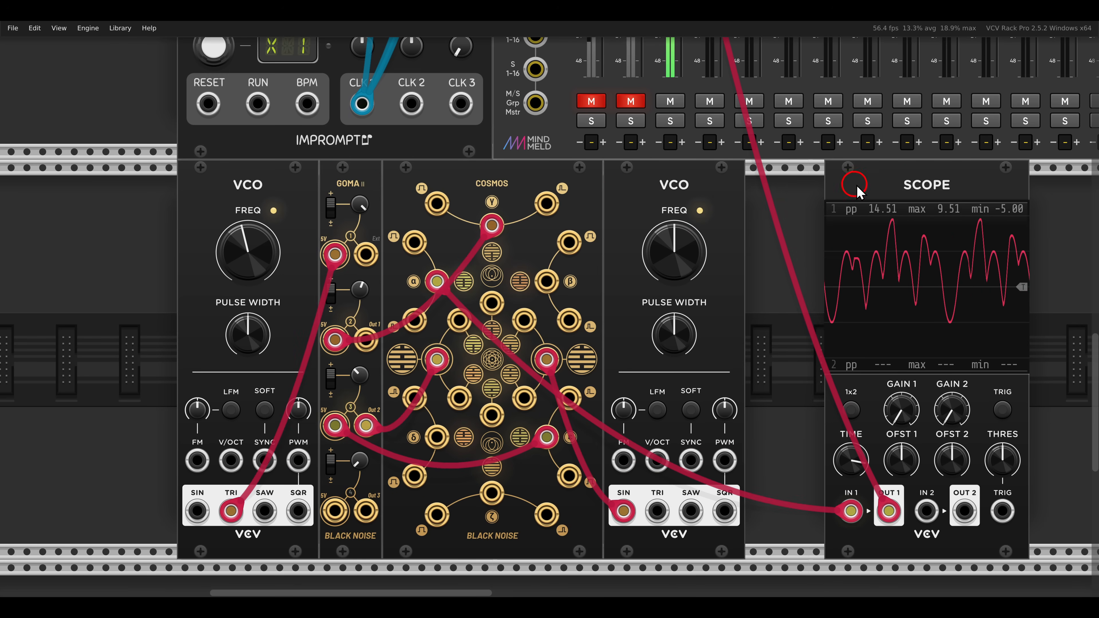
{"action": "left_click_drag", "start_coordinate": [890, 193], "coordinate": [810, 191]}
{"action": "left_click_drag", "start_coordinate": [864, 312], "coordinate": [801, 304]}
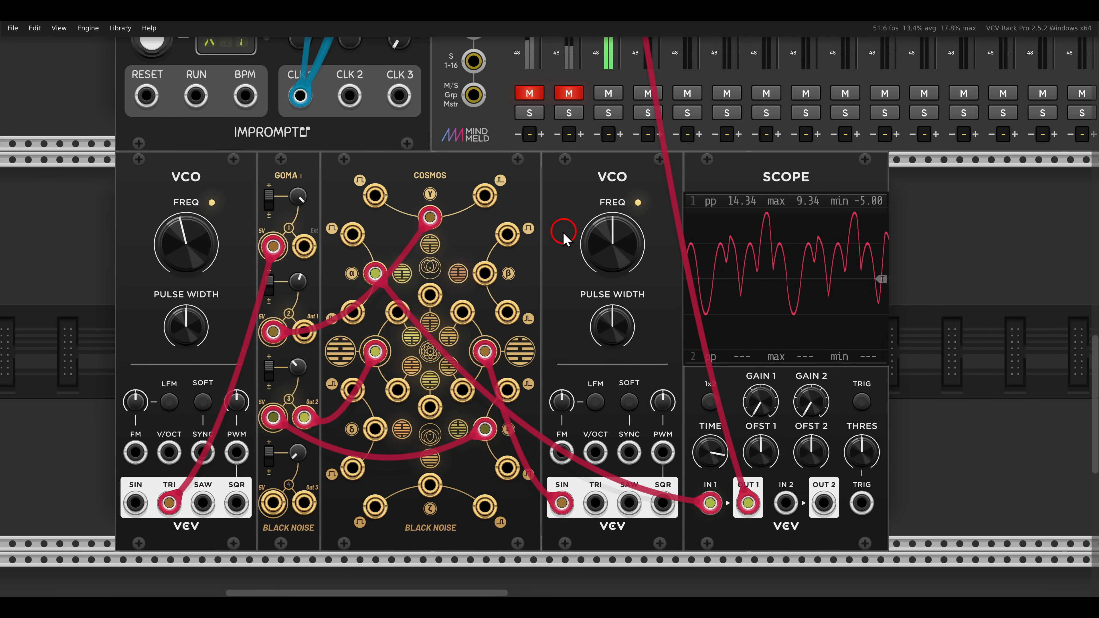
Step: Check the Clip at ±10V option in Cosmos's module settings
{"action": "right_click", "coordinate": [455, 195]}
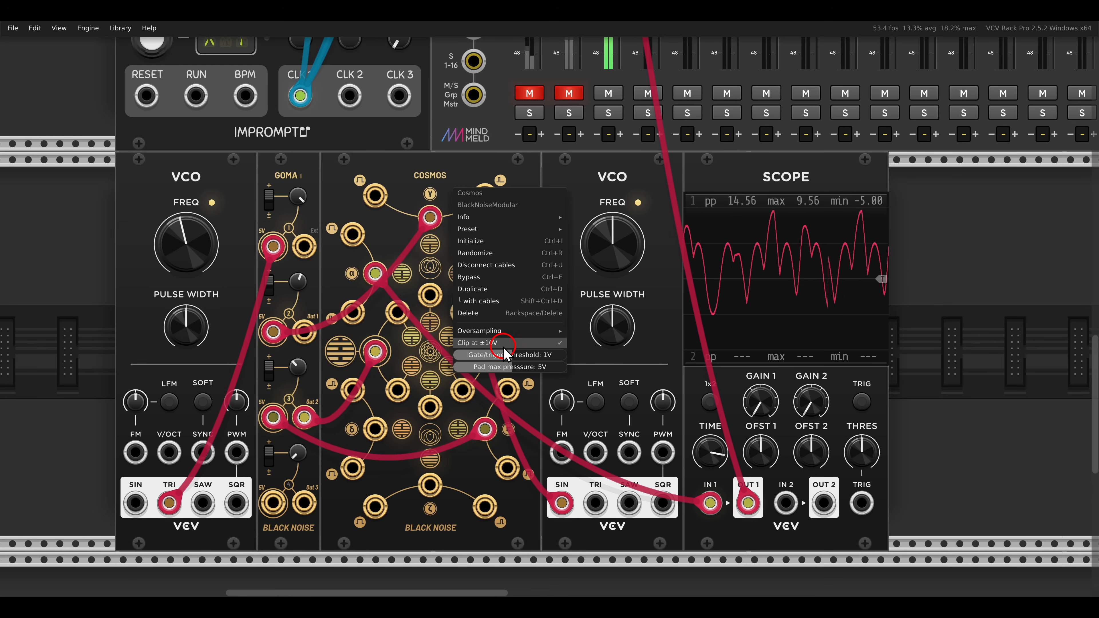
{"action": "left_click", "coordinate": [419, 187]}
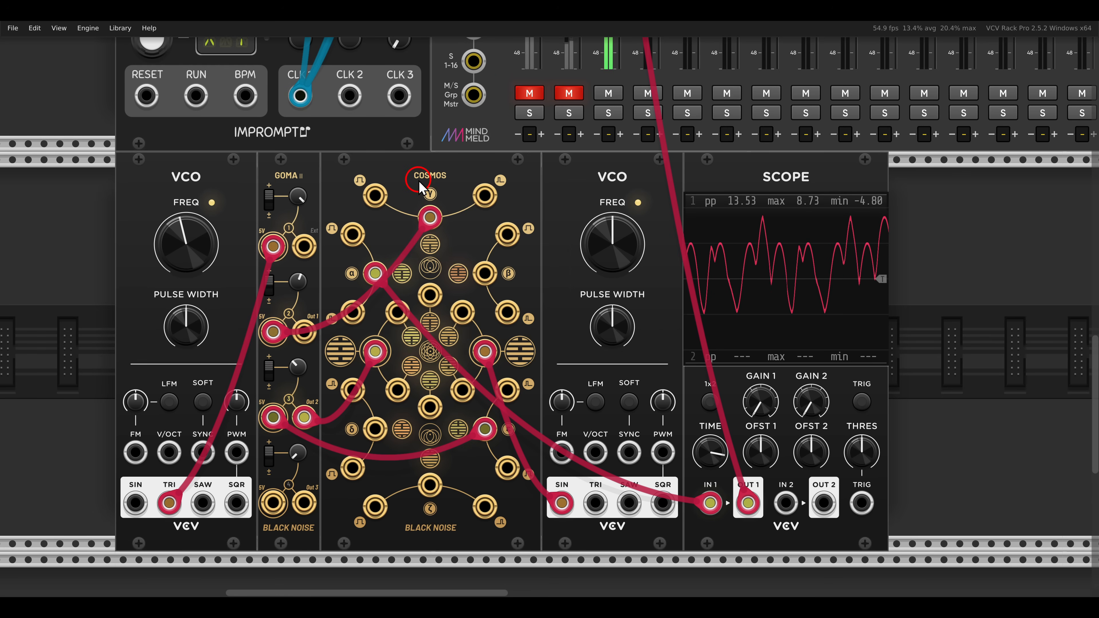
Step: Move the Scope away from the second VCO and add an Electric Ensemble module in the gap
{"action": "scroll", "coordinate": [580, 359], "scroll_direction": "right", "scroll_amount": 3}
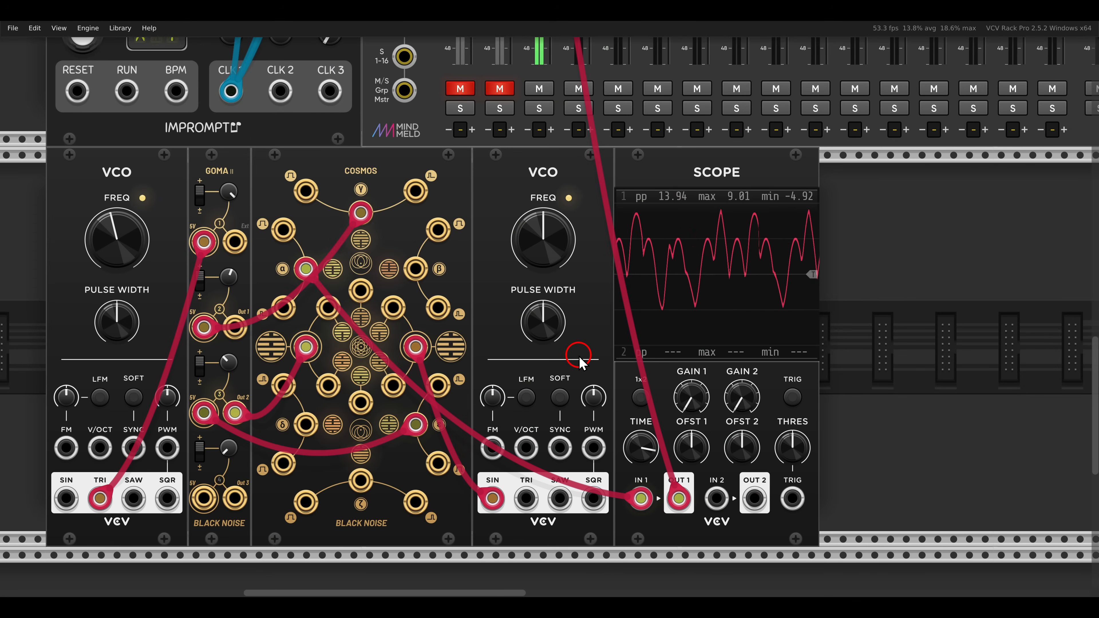
{"action": "left_click_drag", "start_coordinate": [630, 184], "coordinate": [786, 185]}
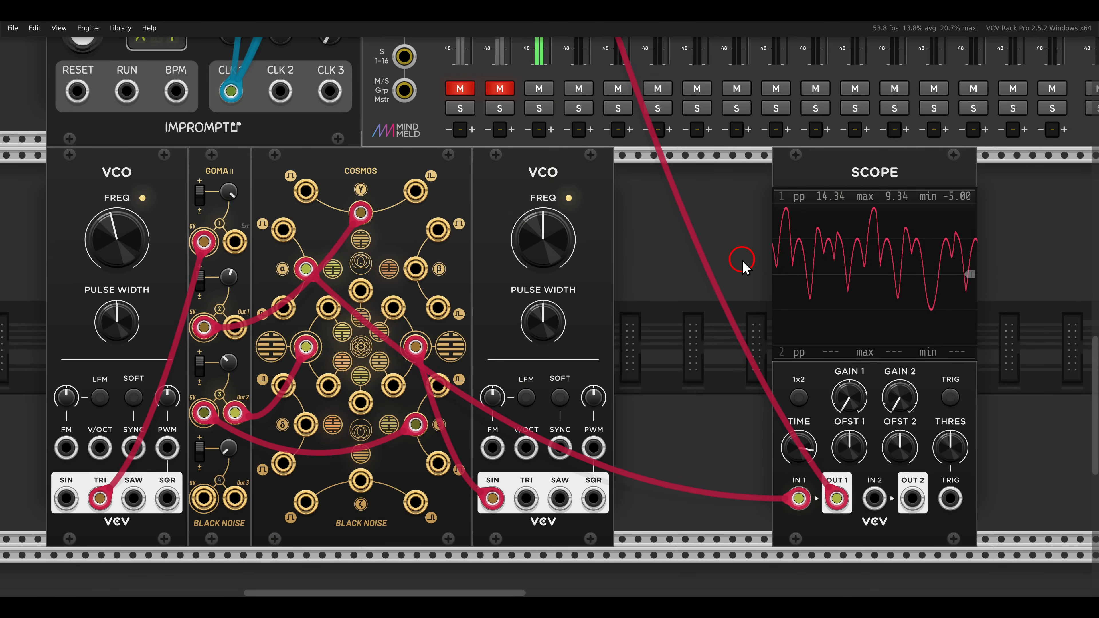
{"action": "right_click", "coordinate": [742, 259]}
{"action": "left_click", "coordinate": [829, 89]}
{"action": "left_click_drag", "start_coordinate": [675, 191], "coordinate": [609, 219]}
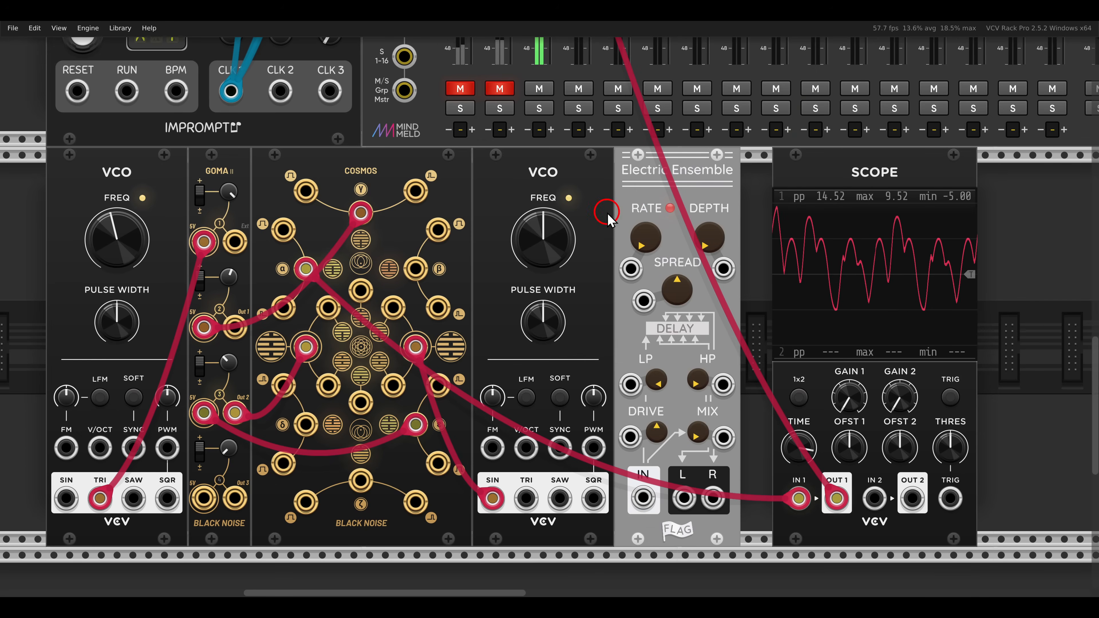
Step: Move the Cosmos α cable from the Scope to Electric Ensemble's IN and delete the Scope
{"action": "mouse_move", "coordinate": [798, 498]}
{"action": "left_mouse_down"}
{"action": "mouse_move", "coordinate": [709, 489]}
{"action": "mouse_move", "coordinate": [643, 498]}
{"action": "left_mouse_up"}
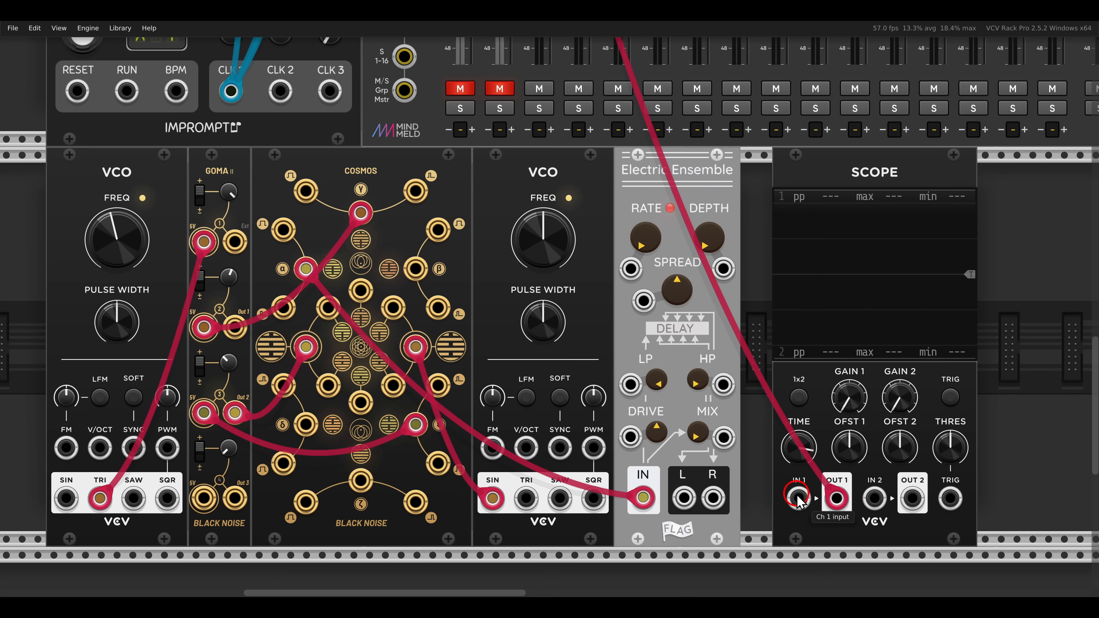
{"action": "key", "text": "Delete"}
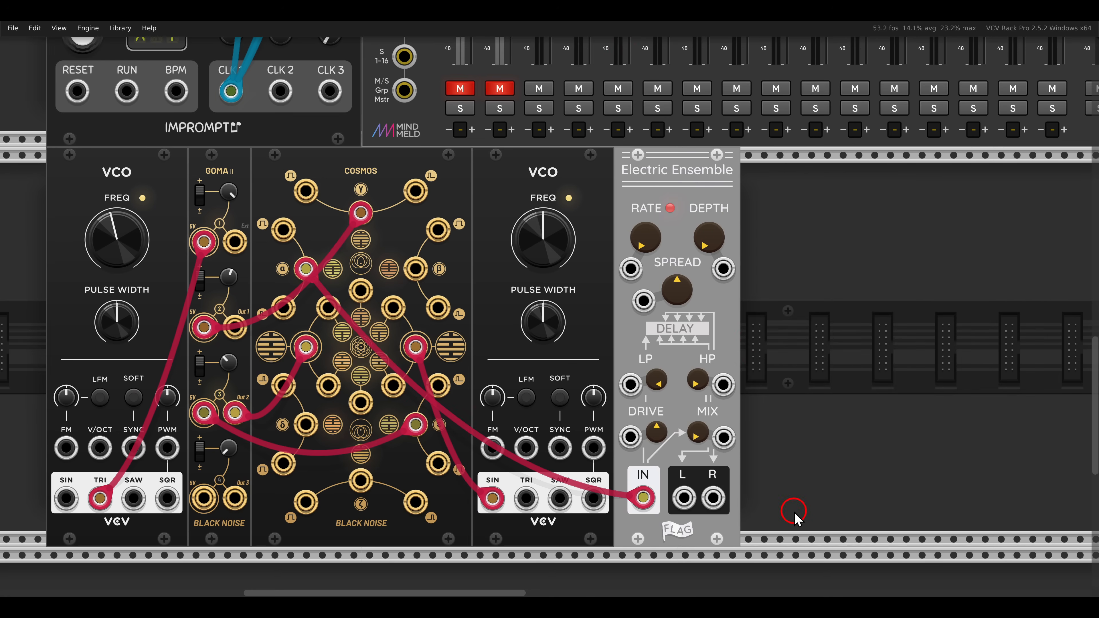
Step: Add a Surge XT Filter after Electric Ensemble and patch the L and R outputs to the filter's left and right inputs
{"action": "right_click", "coordinate": [811, 408]}
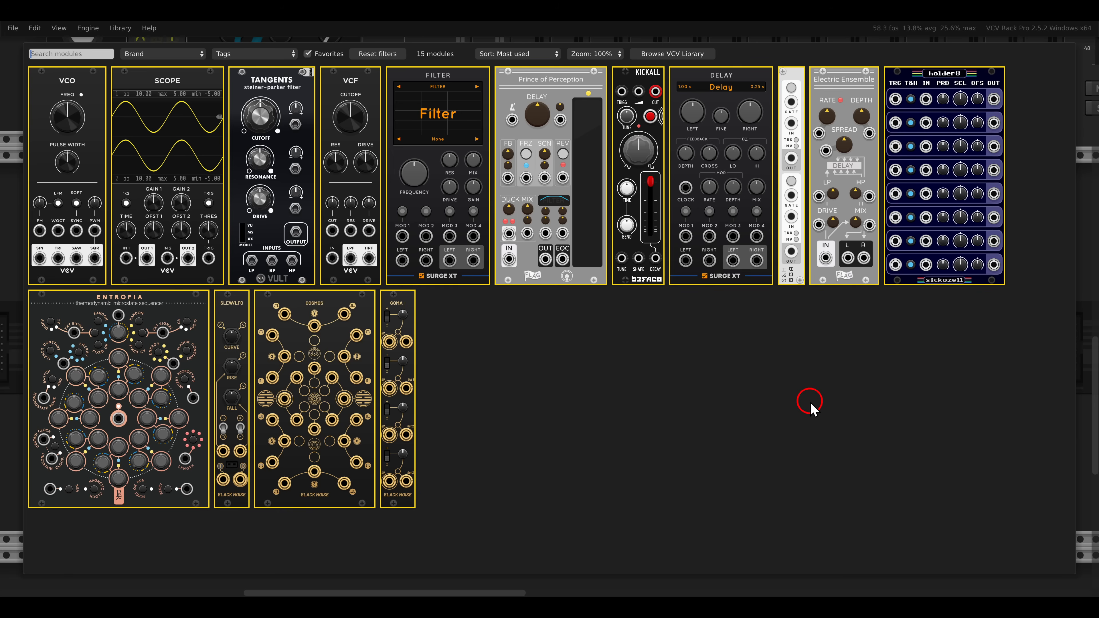
{"action": "left_click", "coordinate": [448, 129]}
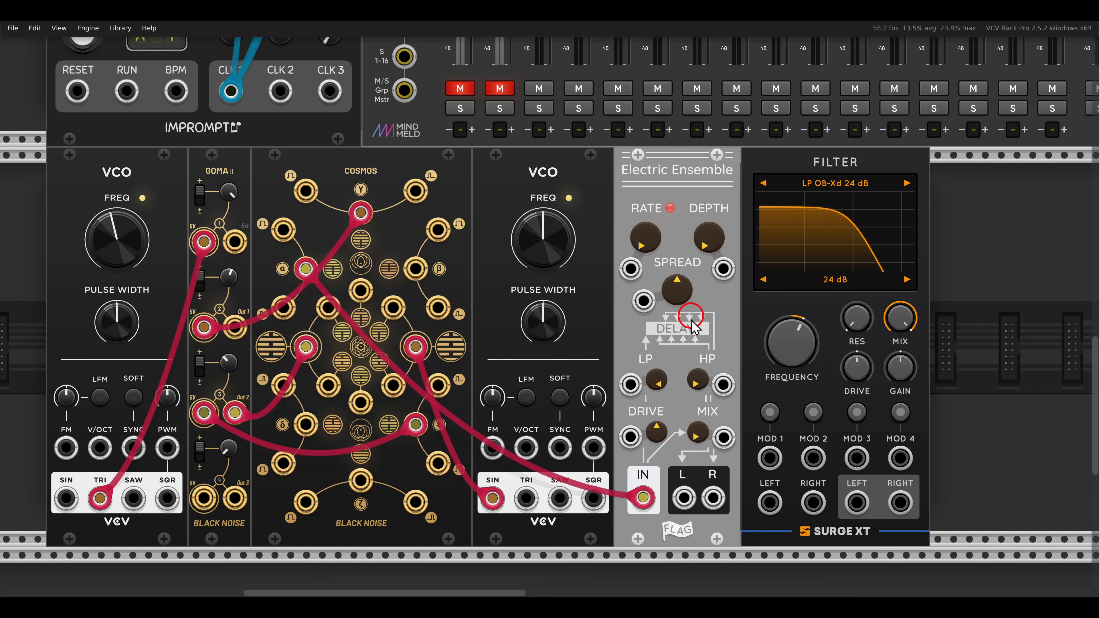
{"action": "left_click_drag", "start_coordinate": [684, 498], "coordinate": [816, 503]}
Step: Patch the Surge XT Filter's left and right outputs to MixMaster channel 3
{"action": "right_click", "coordinate": [859, 503]}
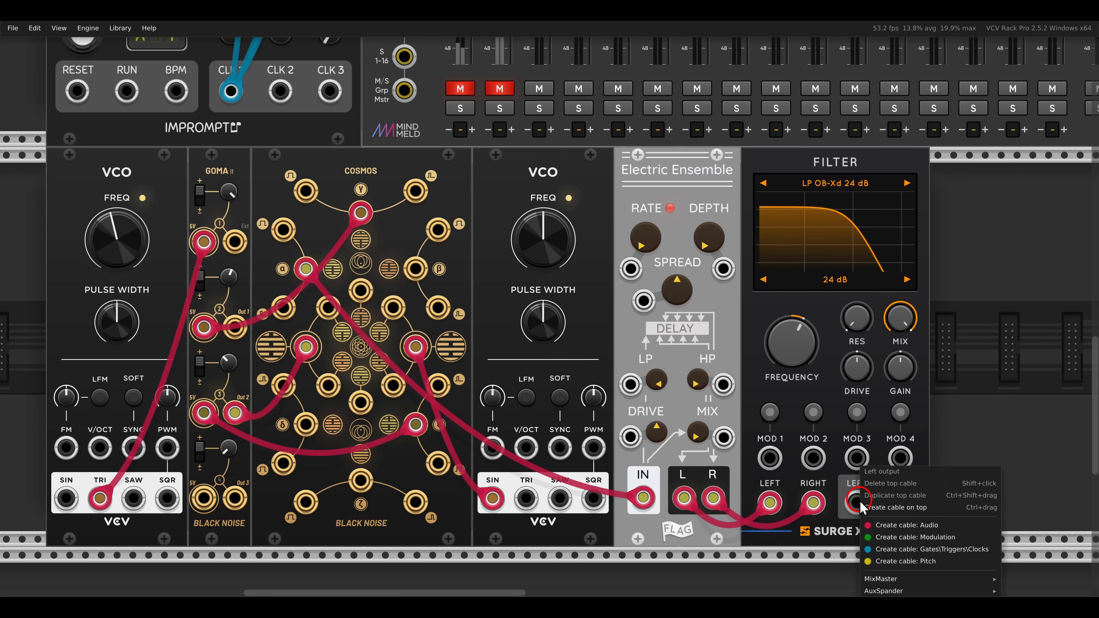
{"action": "mouse_move", "coordinate": [926, 579]}
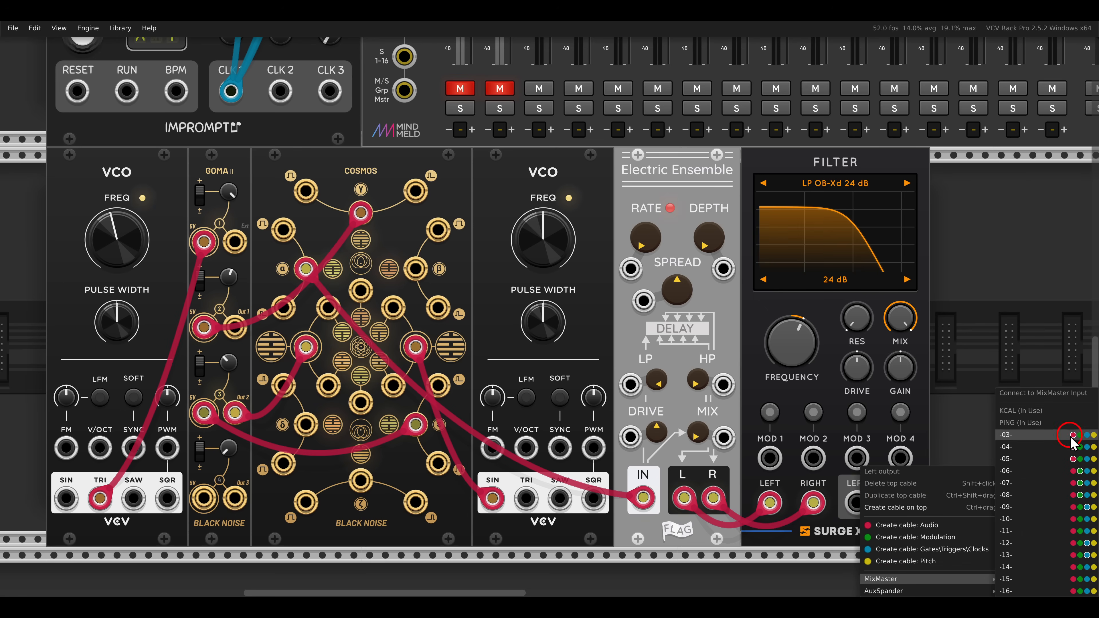
{"action": "left_click", "coordinate": [1072, 458]}
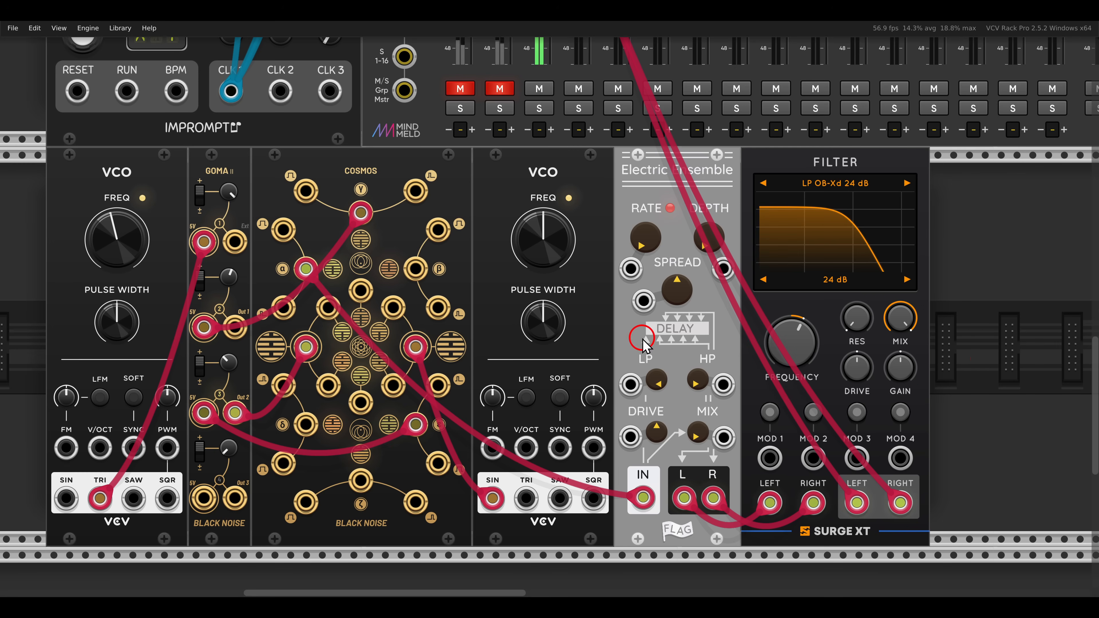
Step: Lower the gain of the Surge XT Filter and bring the mixer faders into view
{"action": "mouse_move", "coordinate": [911, 384]}
{"action": "scroll", "coordinate": [911, 383], "scroll_direction": "up", "scroll_amount": 5}
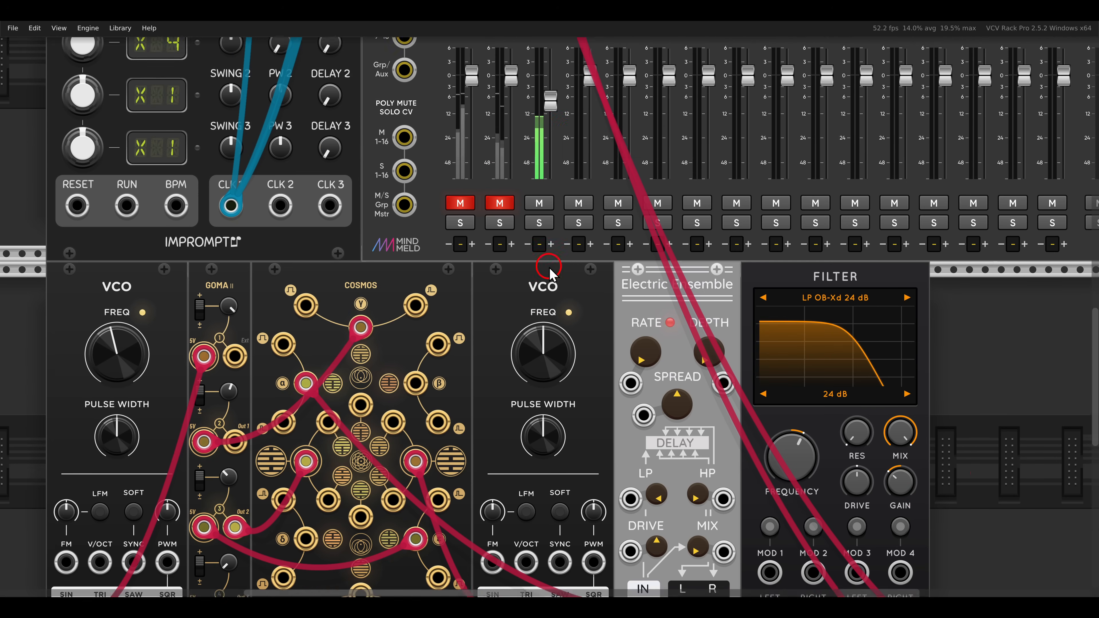
Step: Adjust the Surge XT Filter's cutoff frequency
{"action": "mouse_move", "coordinate": [551, 161]}
{"action": "scroll", "coordinate": [779, 433], "scroll_direction": "down", "scroll_amount": 5}
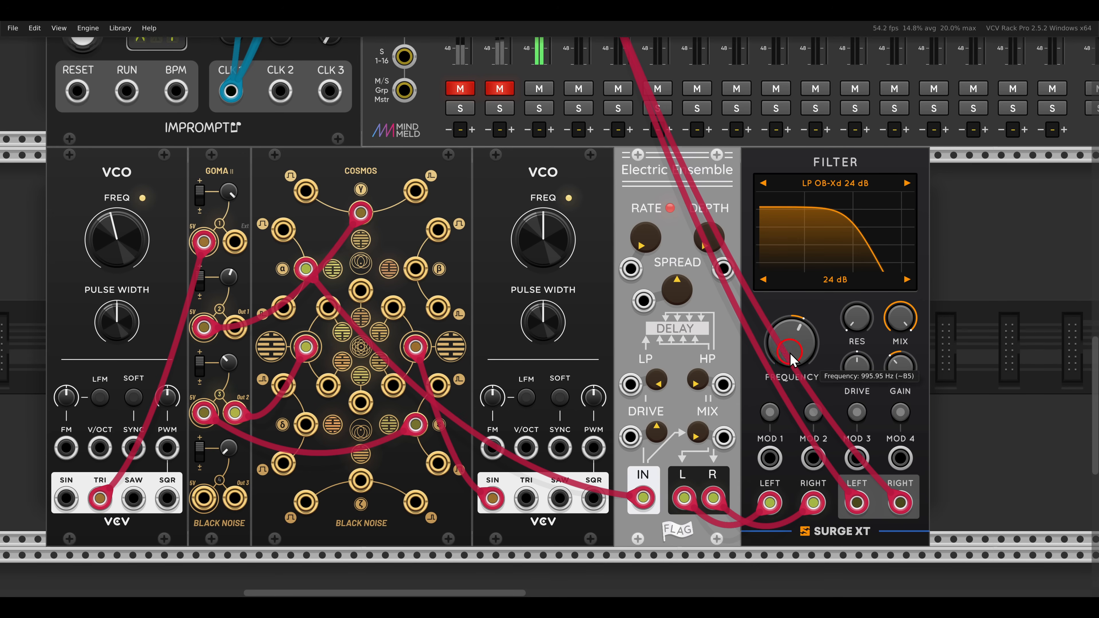
{"action": "mouse_move", "coordinate": [790, 342]}
{"action": "left_mouse_down"}
{"action": "mouse_move", "coordinate": [787, 331]}
{"action": "mouse_move", "coordinate": [783, 347]}
{"action": "left_mouse_up"}
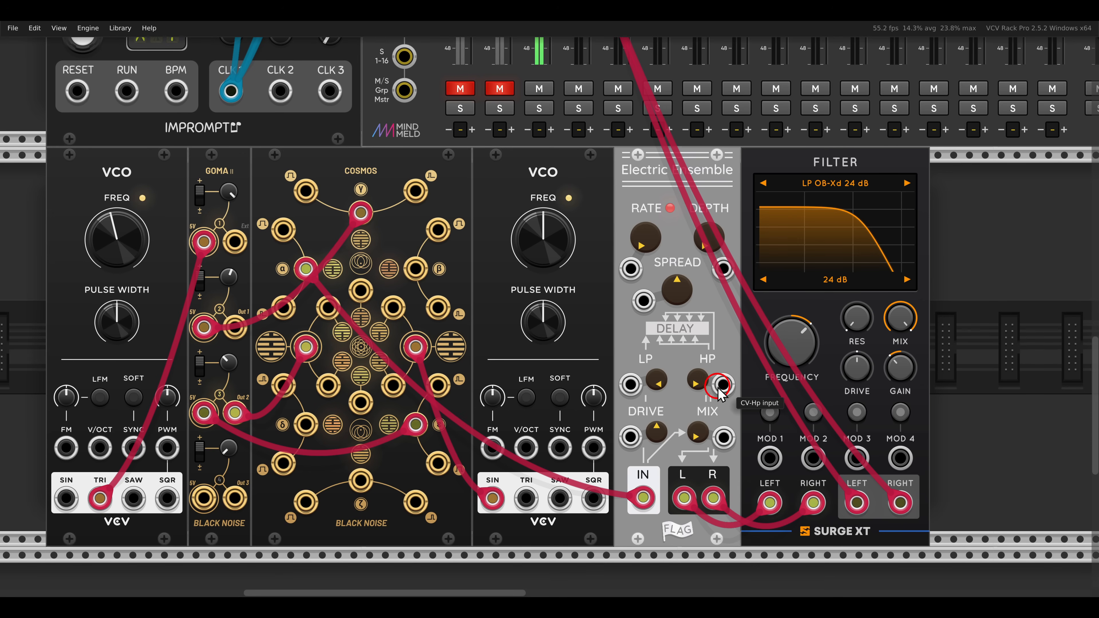
Step: Set Electric Ensemble's mix to 1 and raise its HP, drive and spread
{"action": "left_click_drag", "start_coordinate": [697, 432], "coordinate": [698, 449]}
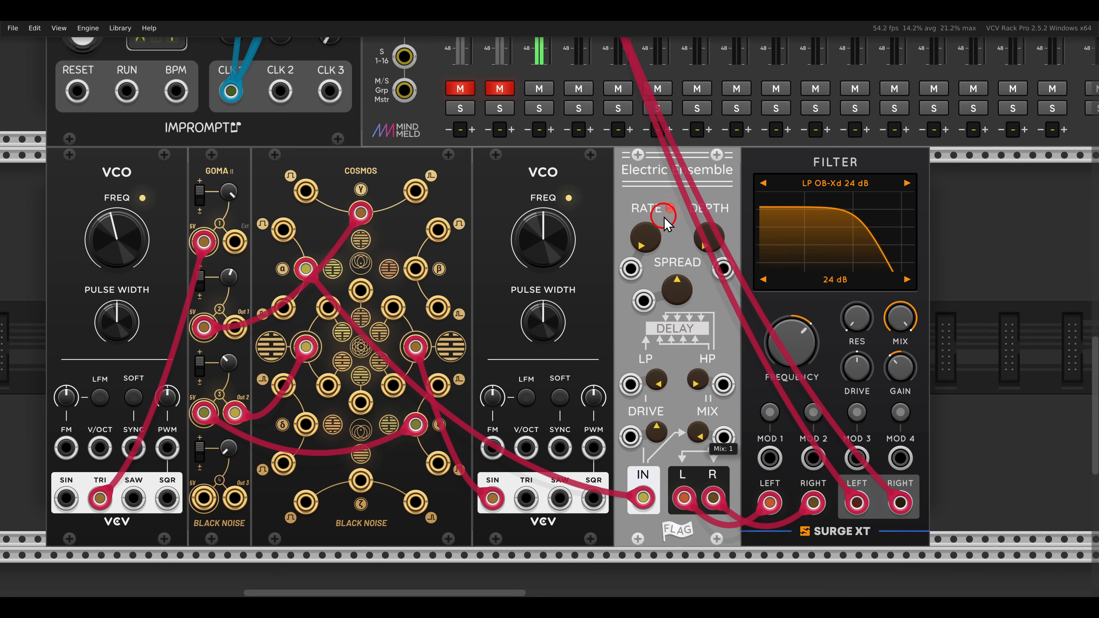
{"action": "left_click_drag", "start_coordinate": [698, 378], "coordinate": [689, 329]}
{"action": "left_click_drag", "start_coordinate": [656, 432], "coordinate": [647, 402]}
{"action": "left_click", "coordinate": [671, 298]}
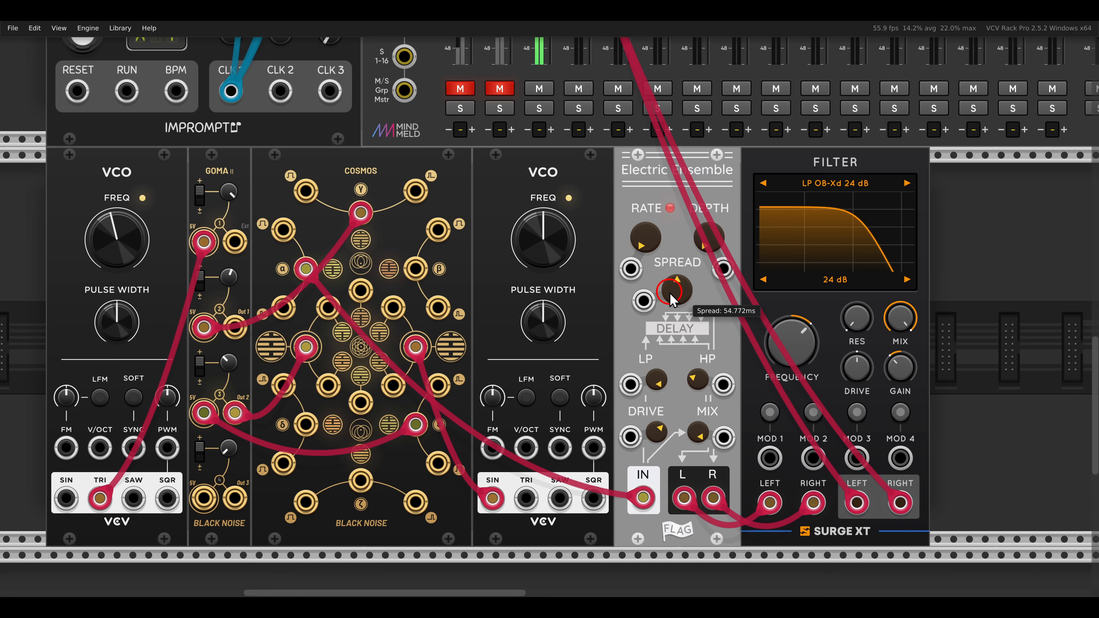
{"action": "left_click_drag", "start_coordinate": [670, 294], "coordinate": [658, 277]}
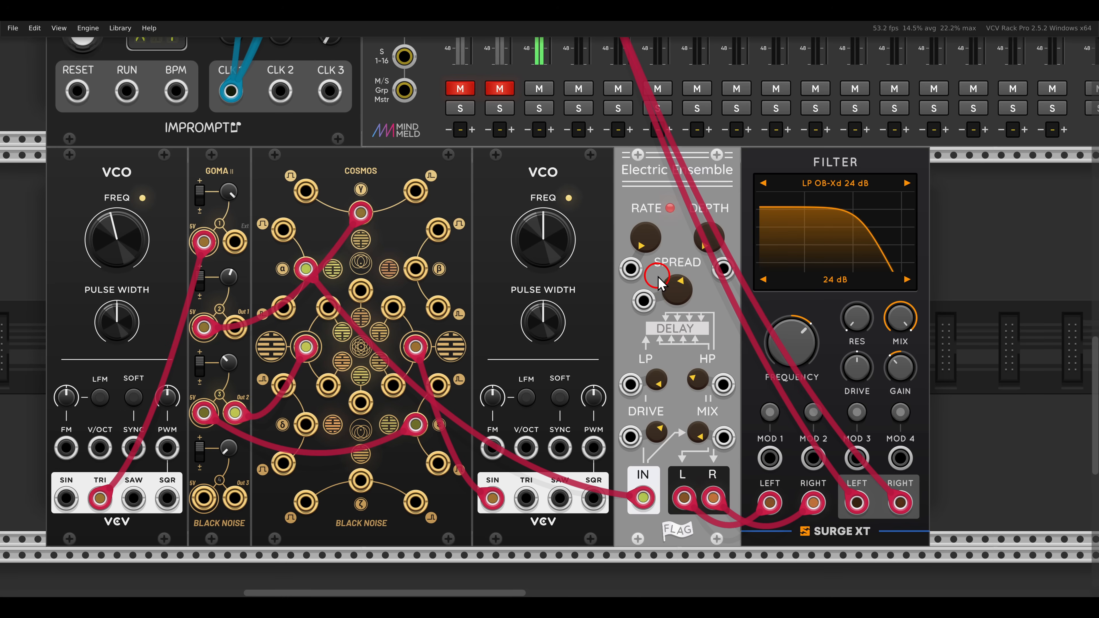
Step: Set Electric Ensemble's depth to 16.25 cents and try its mix at 0 before raising it again
{"action": "left_click", "coordinate": [708, 236]}
{"action": "left_click_drag", "start_coordinate": [712, 235], "coordinate": [699, 201]}
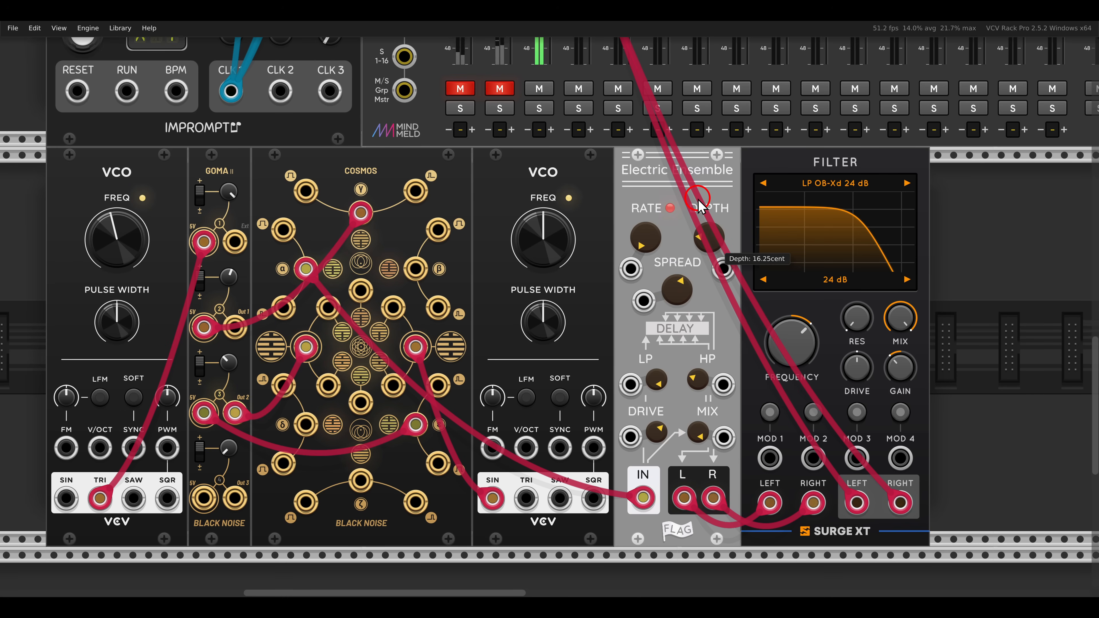
{"action": "left_click", "coordinate": [707, 433]}
{"action": "left_click_drag", "start_coordinate": [702, 427], "coordinate": [700, 522]}
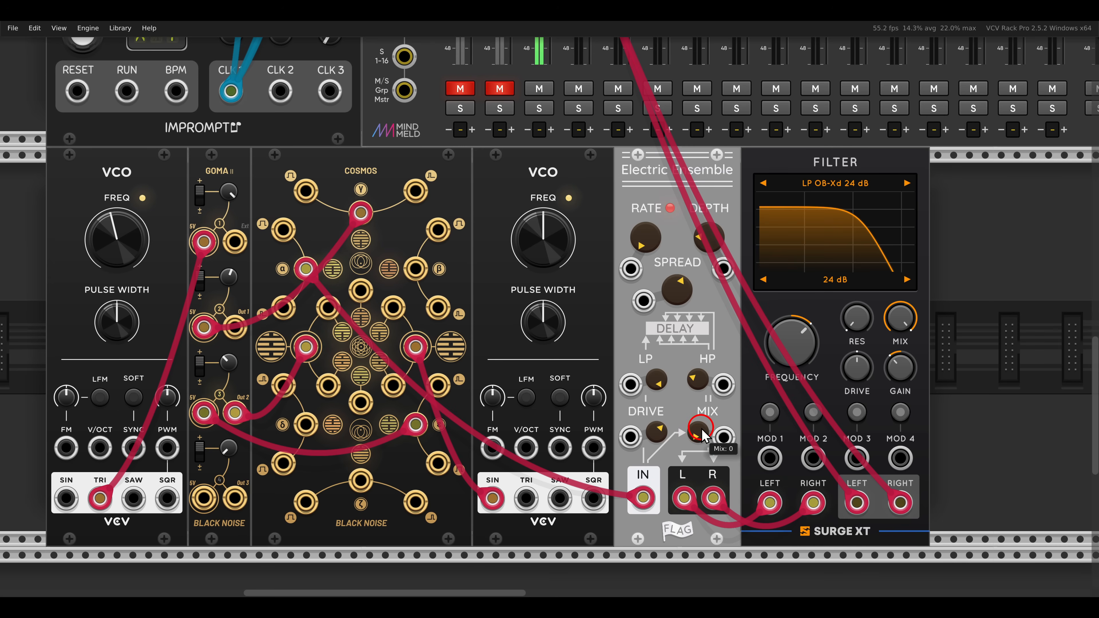
{"action": "left_click_drag", "start_coordinate": [702, 425], "coordinate": [691, 390]}
Step: Lower the Surge XT Filter's cutoff frequency and name MixMaster channel 3 DRON
{"action": "left_click_drag", "start_coordinate": [791, 346], "coordinate": [785, 379]}
{"action": "scroll", "coordinate": [545, 392], "scroll_direction": "up", "scroll_amount": 7}
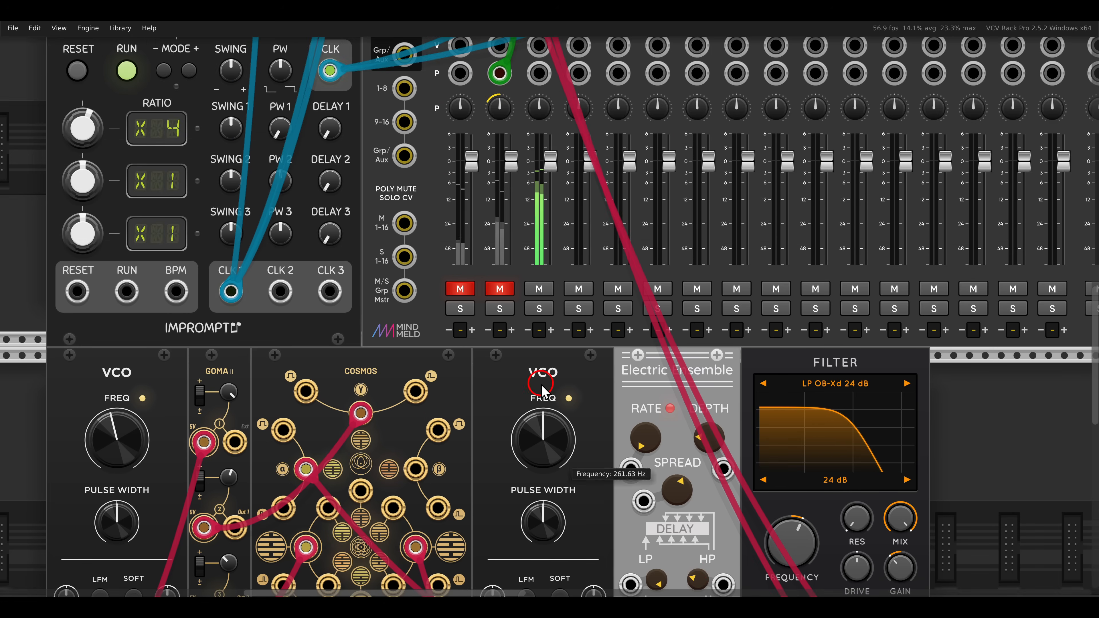
{"action": "left_click", "coordinate": [542, 77]}
{"action": "type", "text": "DRON"}
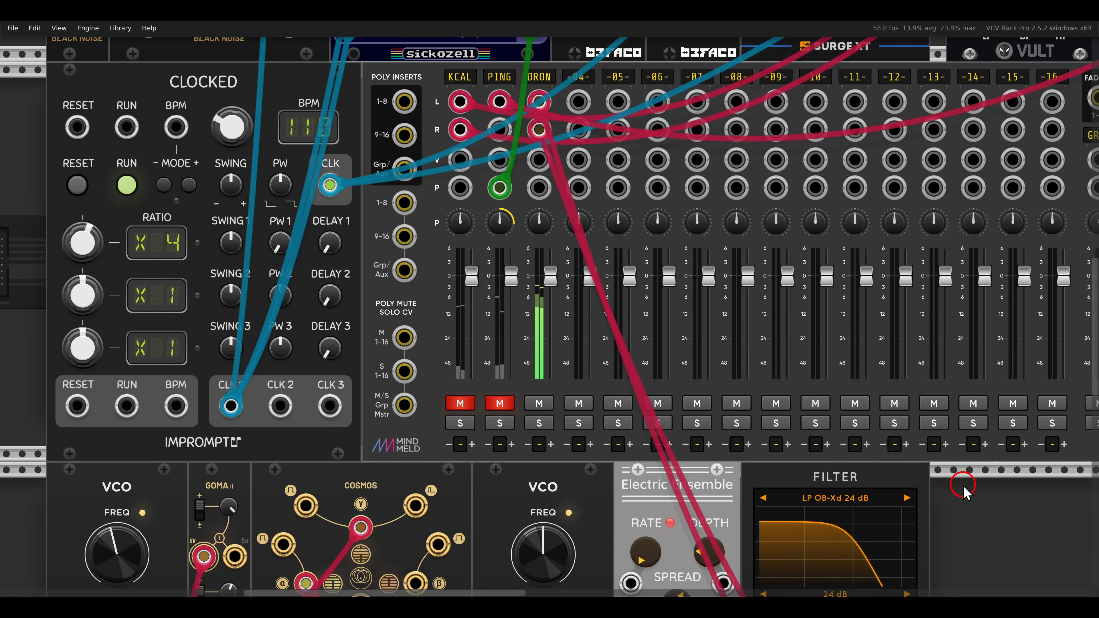
Step: Unmute the KCAL and PING mixer channels and fine-tune the Surge XT Filter's cutoff frequency
{"action": "left_click_drag", "start_coordinate": [984, 327], "coordinate": [492, 418]}
{"action": "left_click_drag", "start_coordinate": [976, 225], "coordinate": [960, 127]}
{"action": "left_click_drag", "start_coordinate": [199, 469], "coordinate": [887, 210]}
{"action": "left_click_drag", "start_coordinate": [807, 423], "coordinate": [816, 273]}
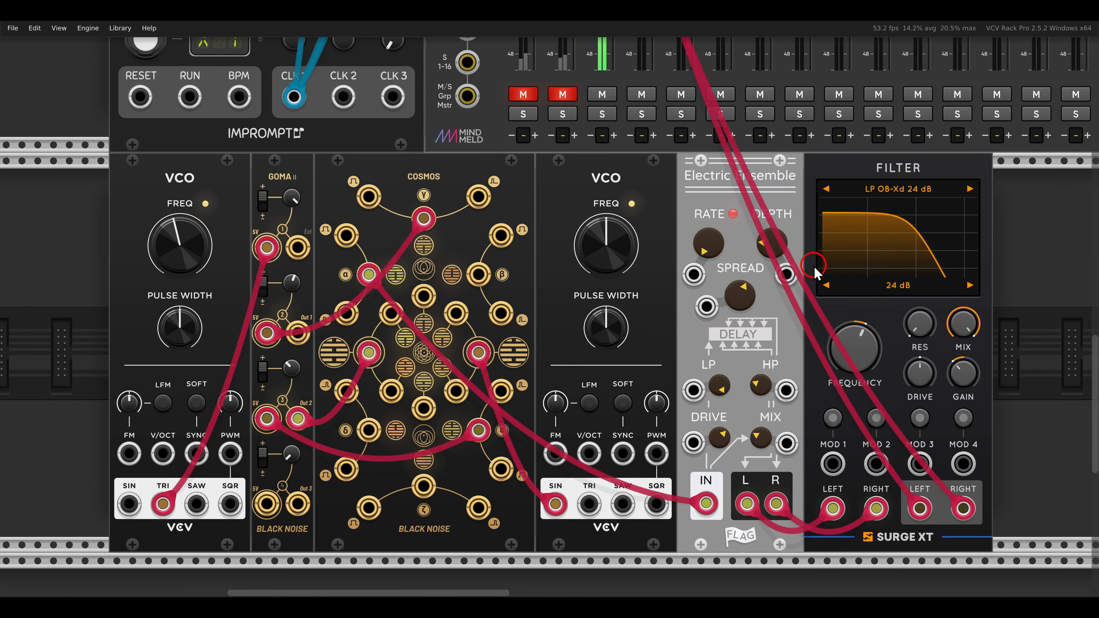
{"action": "mouse_move", "coordinate": [858, 359]}
{"action": "left_mouse_down"}
{"action": "mouse_move", "coordinate": [850, 308]}
{"action": "mouse_move", "coordinate": [855, 361]}
{"action": "left_mouse_up"}
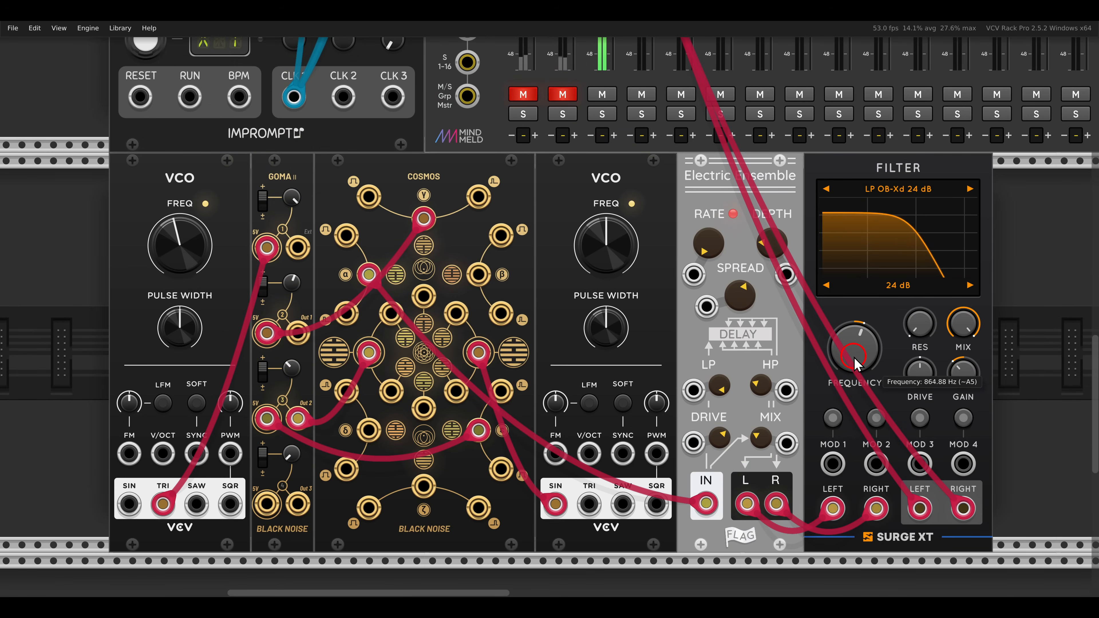
{"action": "left_click", "coordinate": [523, 94]}
{"action": "left_click", "coordinate": [562, 95]}
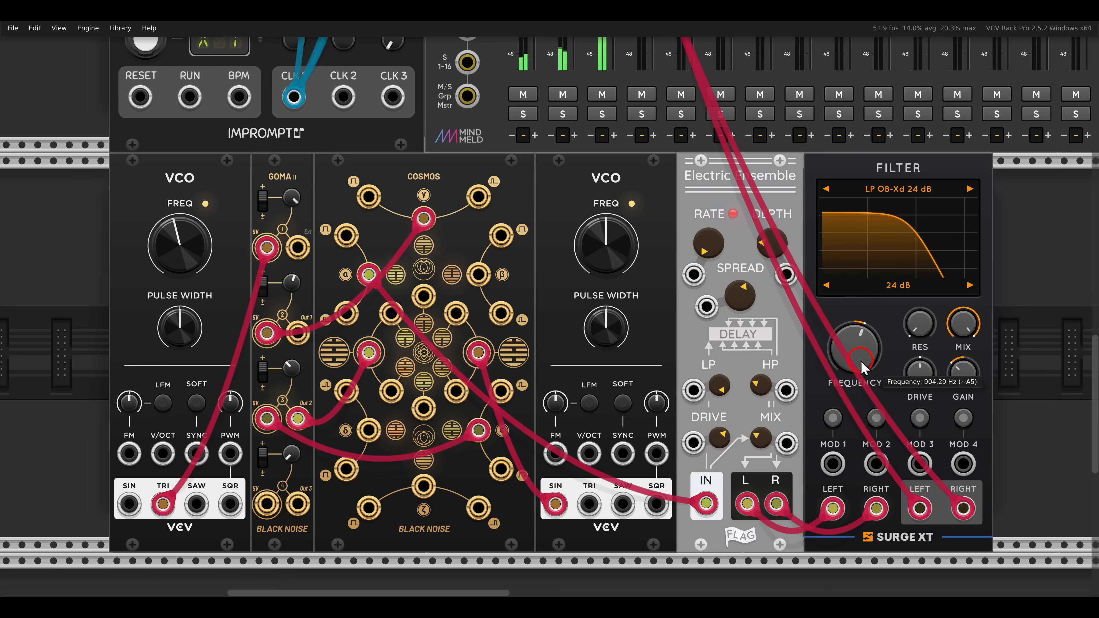
{"action": "mouse_move", "coordinate": [861, 359]}
{"action": "left_mouse_down"}
{"action": "mouse_move", "coordinate": [851, 314]}
{"action": "mouse_move", "coordinate": [859, 372]}
{"action": "left_mouse_up"}
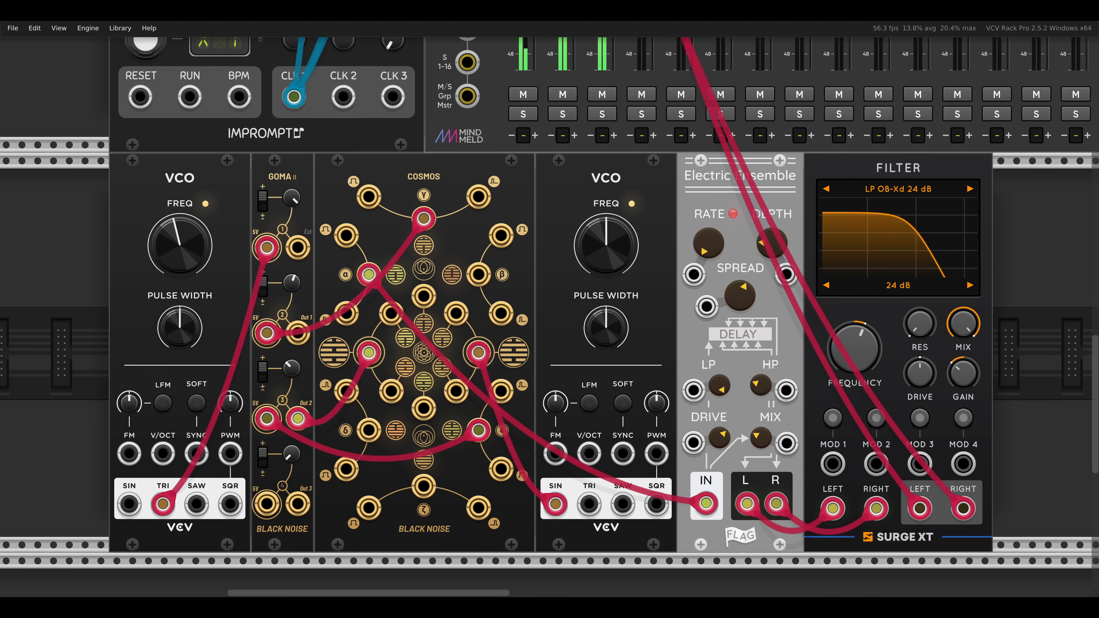
Step: Make room after Electric Ensemble, add a SlewLFO there and move the Surge XT Filter back against it
{"action": "left_click_drag", "start_coordinate": [1025, 318], "coordinate": [917, 311]}
{"action": "left_click_drag", "start_coordinate": [756, 166], "coordinate": [881, 173]}
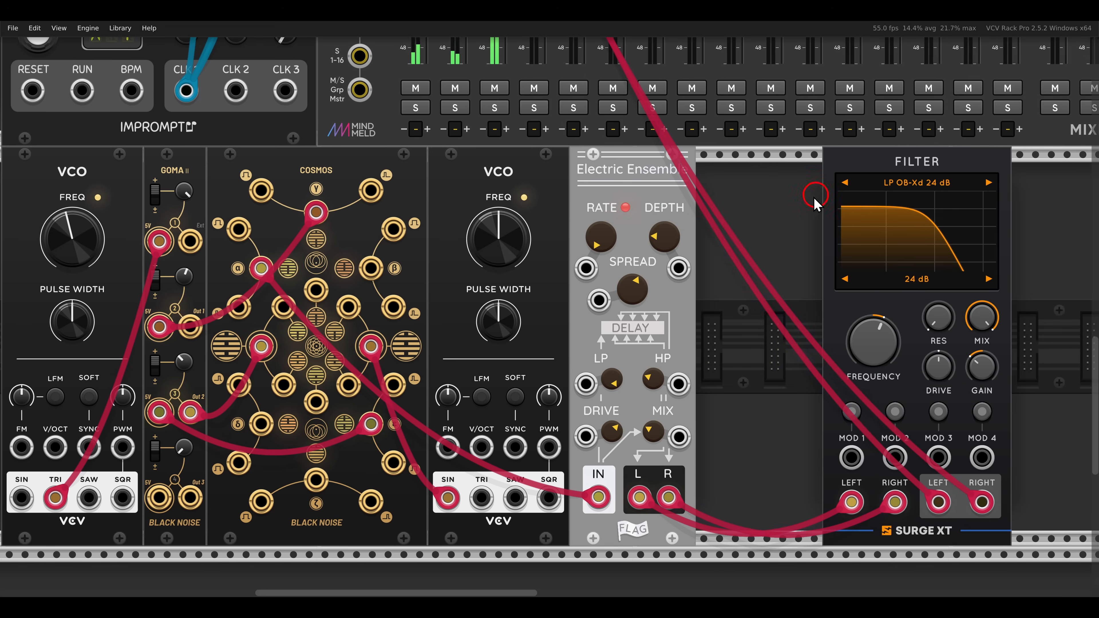
{"action": "right_click", "coordinate": [772, 200]}
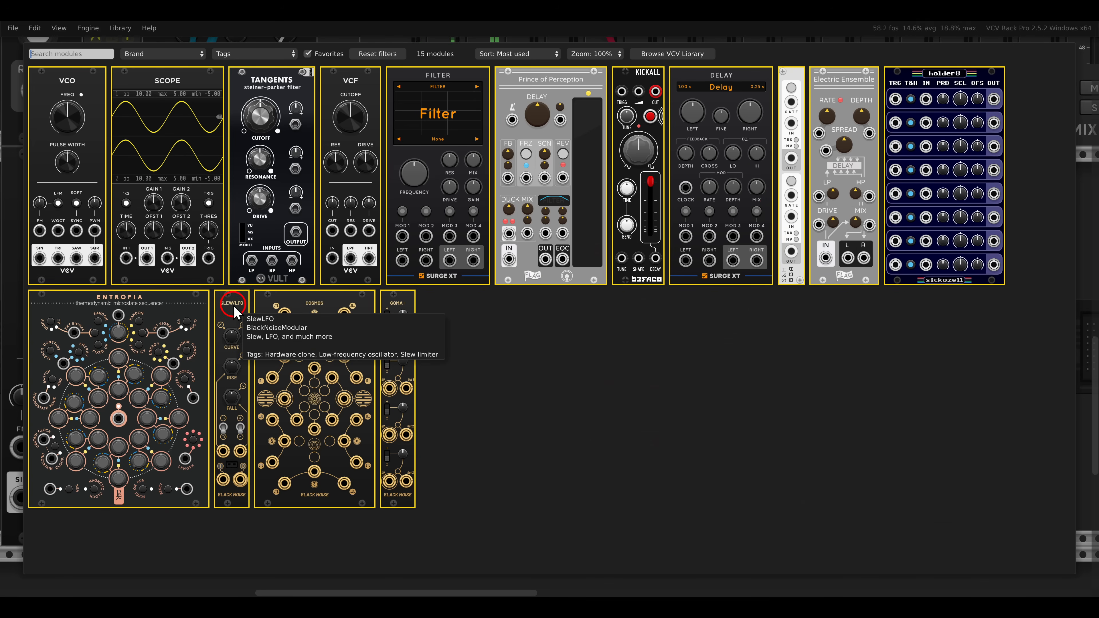
{"action": "left_click", "coordinate": [233, 308]}
{"action": "left_click_drag", "start_coordinate": [856, 164], "coordinate": [776, 177]}
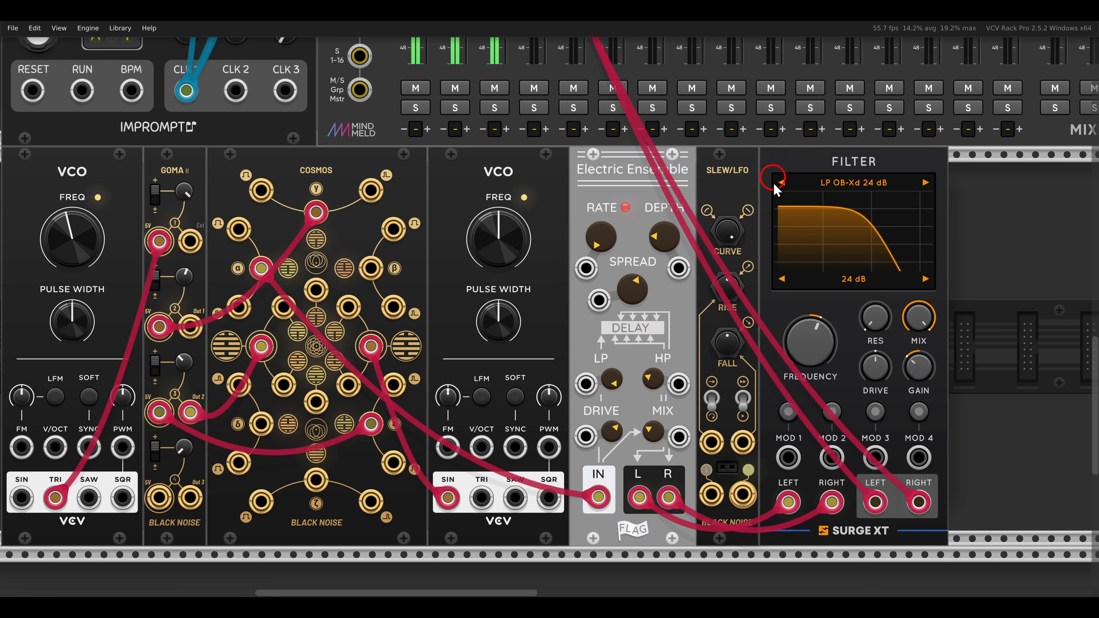
Step: Patch the SlewLFO output to the Surge XT Filter's MOD 1 input and assign MOD 1 to modulate the cutoff frequency
{"action": "scroll", "coordinate": [777, 309], "scroll_direction": "right", "scroll_amount": 1}
{"action": "left_click_drag", "start_coordinate": [777, 307], "coordinate": [683, 281]}
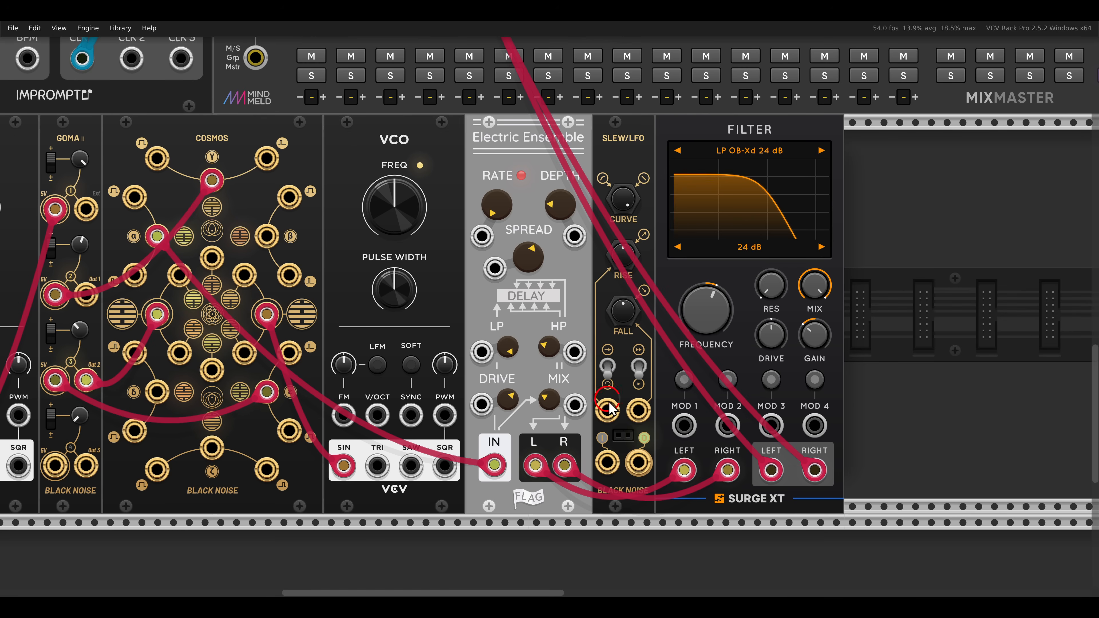
{"action": "left_click_drag", "start_coordinate": [639, 462], "coordinate": [678, 434]}
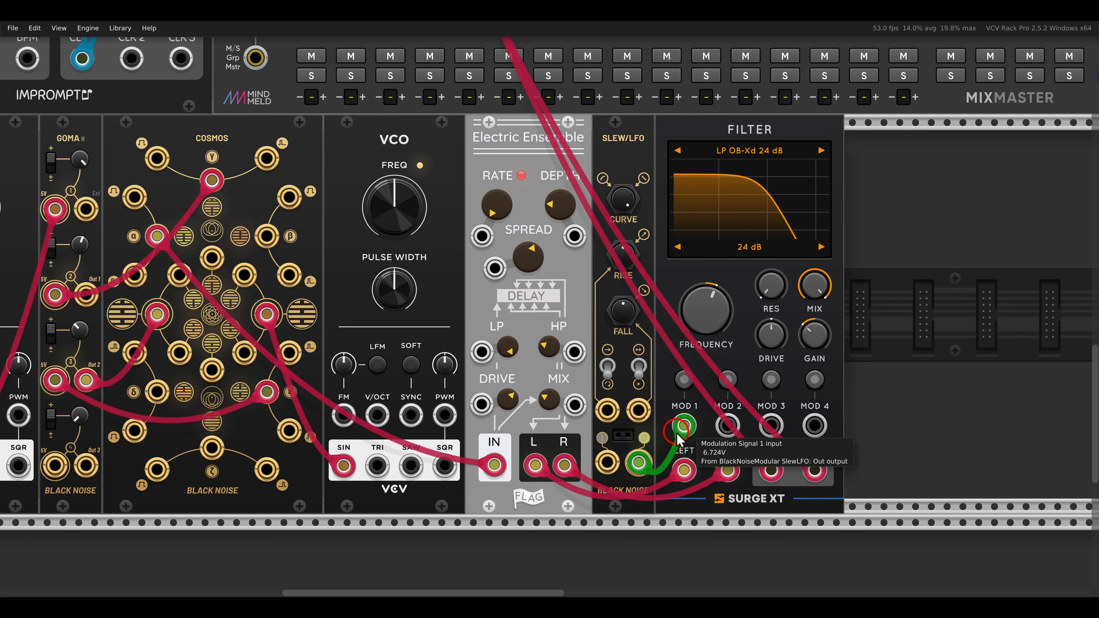
{"action": "left_click", "coordinate": [692, 376]}
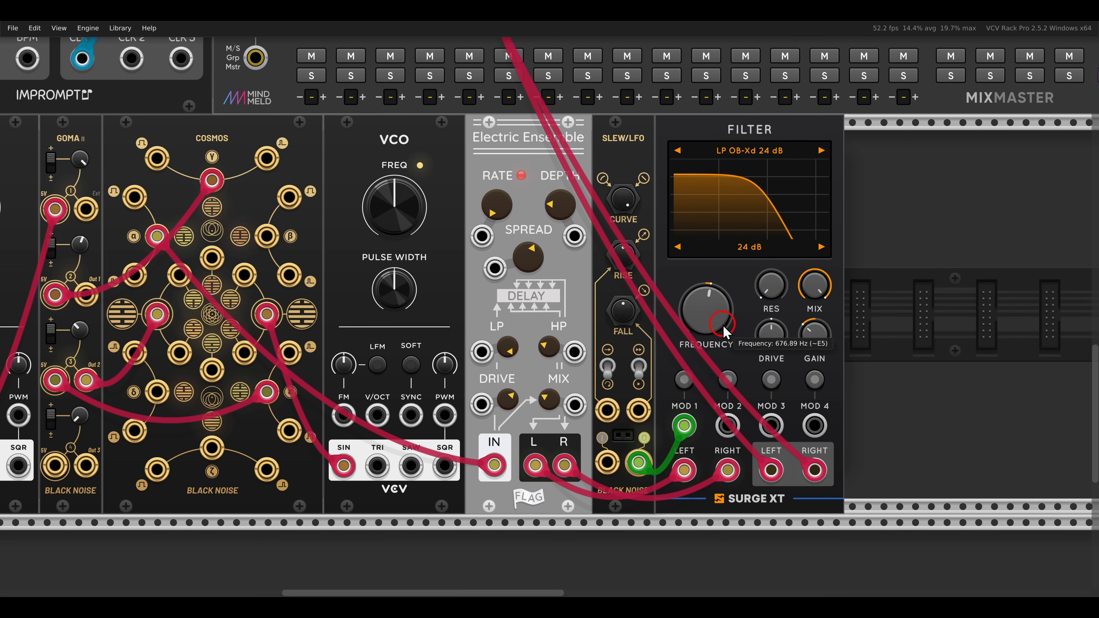
{"action": "left_click_drag", "start_coordinate": [696, 331], "coordinate": [686, 304]}
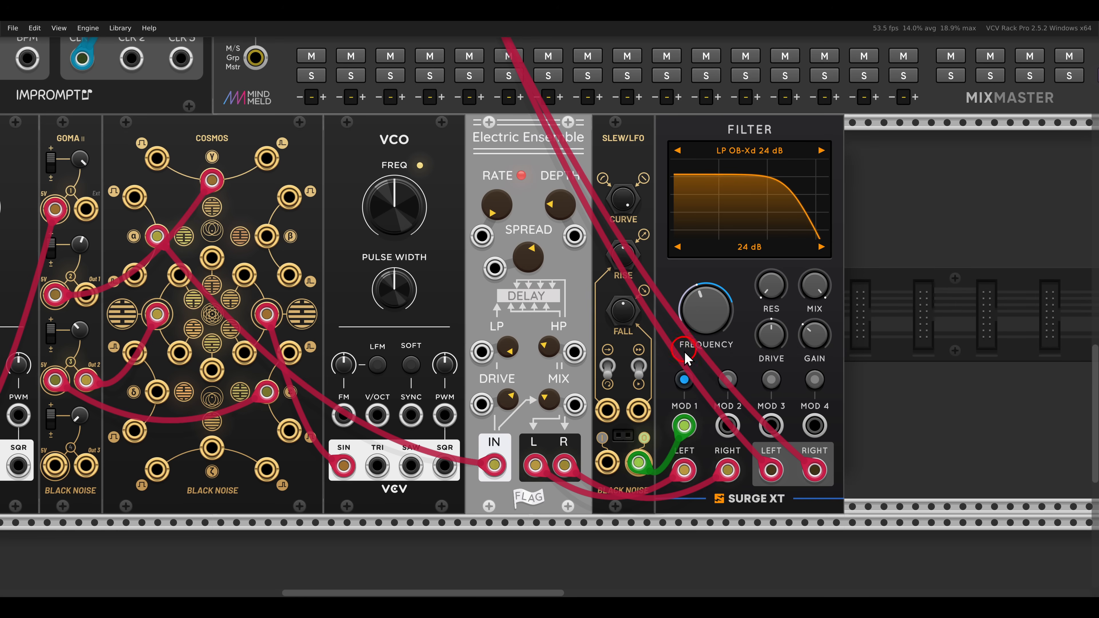
{"action": "left_click", "coordinate": [684, 380]}
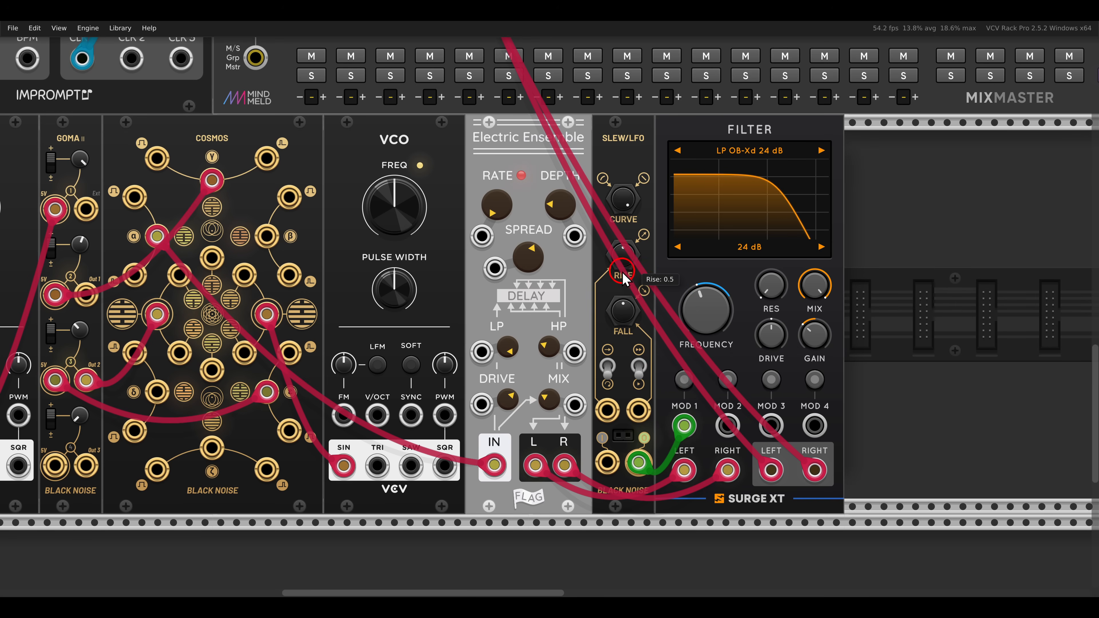
Step: Increase the SlewLFO's rise and fall and raise the Surge XT Filter's resonance
{"action": "left_click_drag", "start_coordinate": [623, 277], "coordinate": [564, 202]}
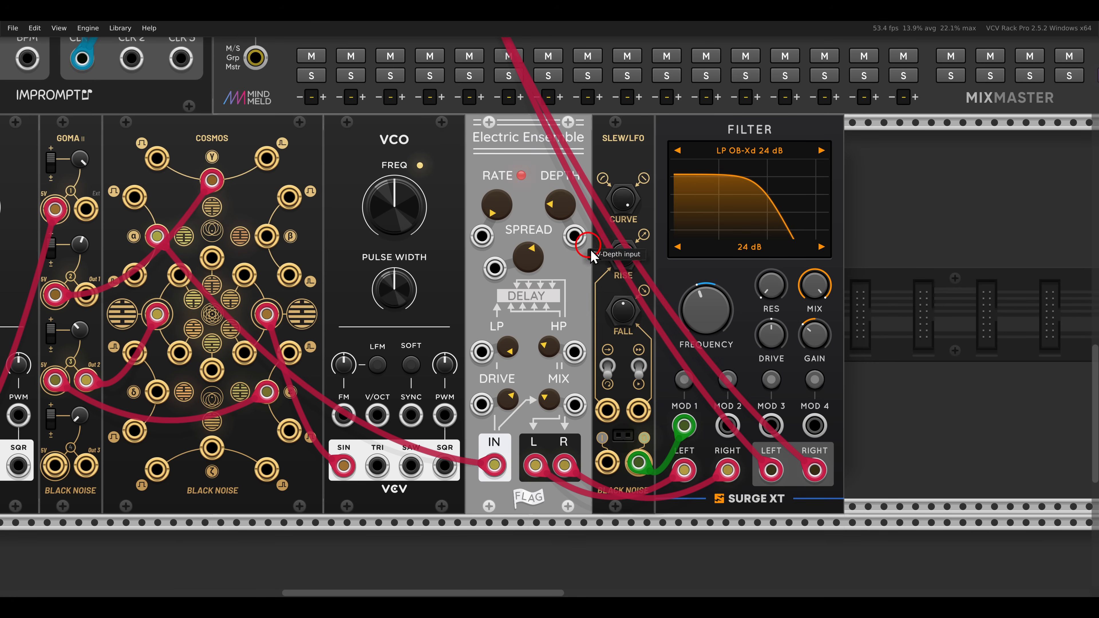
{"action": "left_click_drag", "start_coordinate": [618, 316], "coordinate": [584, 268]}
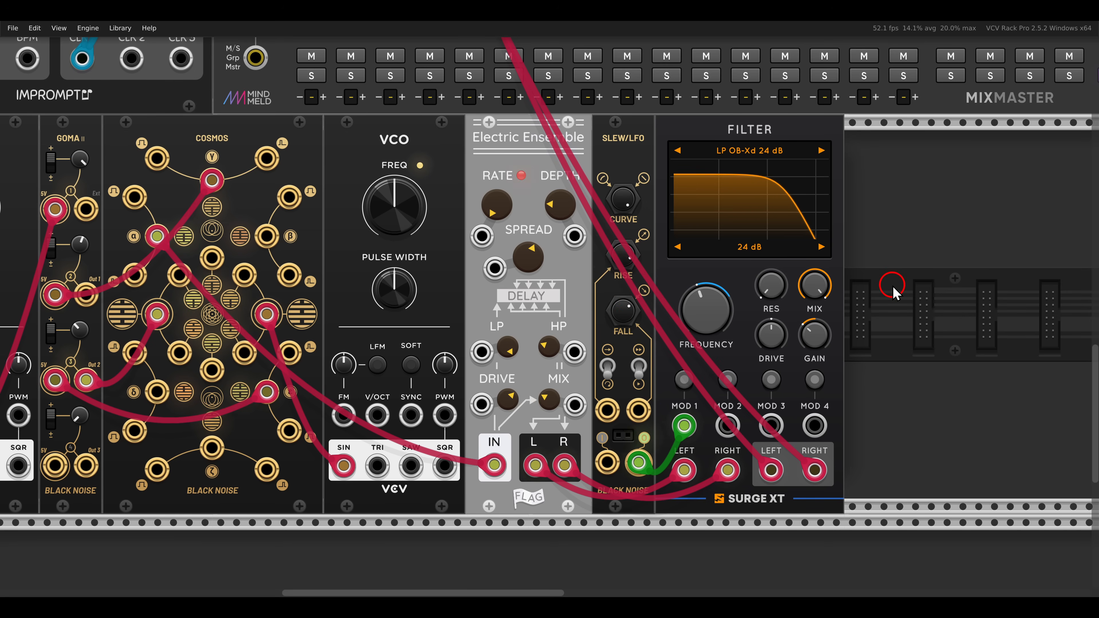
{"action": "scroll", "coordinate": [623, 311], "scroll_direction": "down", "scroll_amount": 2}
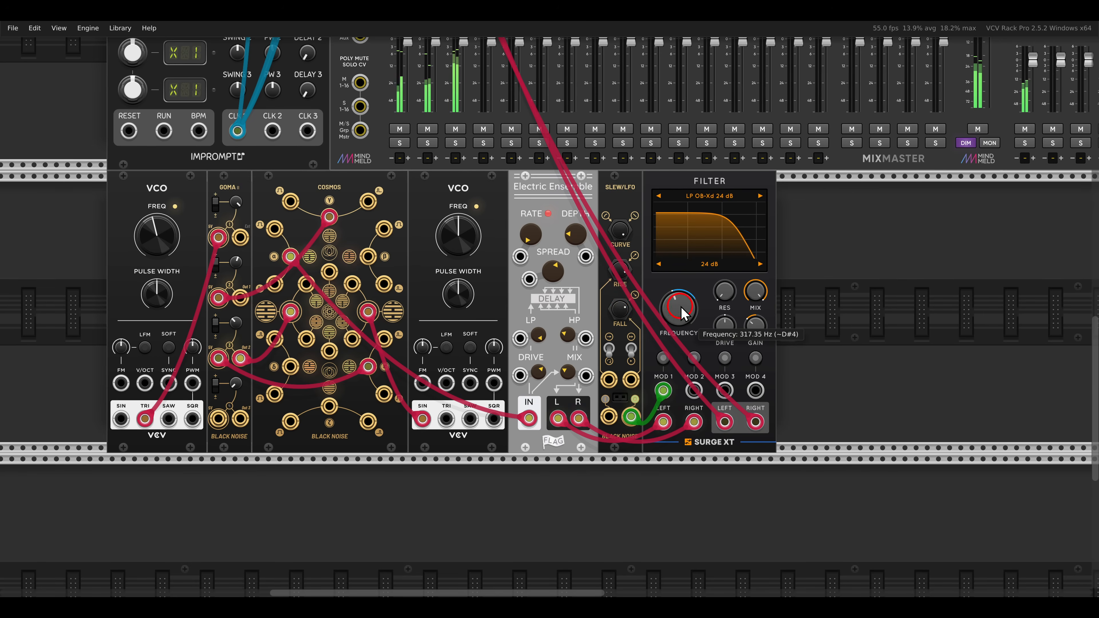
{"action": "left_click_drag", "start_coordinate": [725, 291], "coordinate": [753, 253]}
Step: Add a Surge XT Delay directly after the filter
{"action": "right_click", "coordinate": [818, 287]}
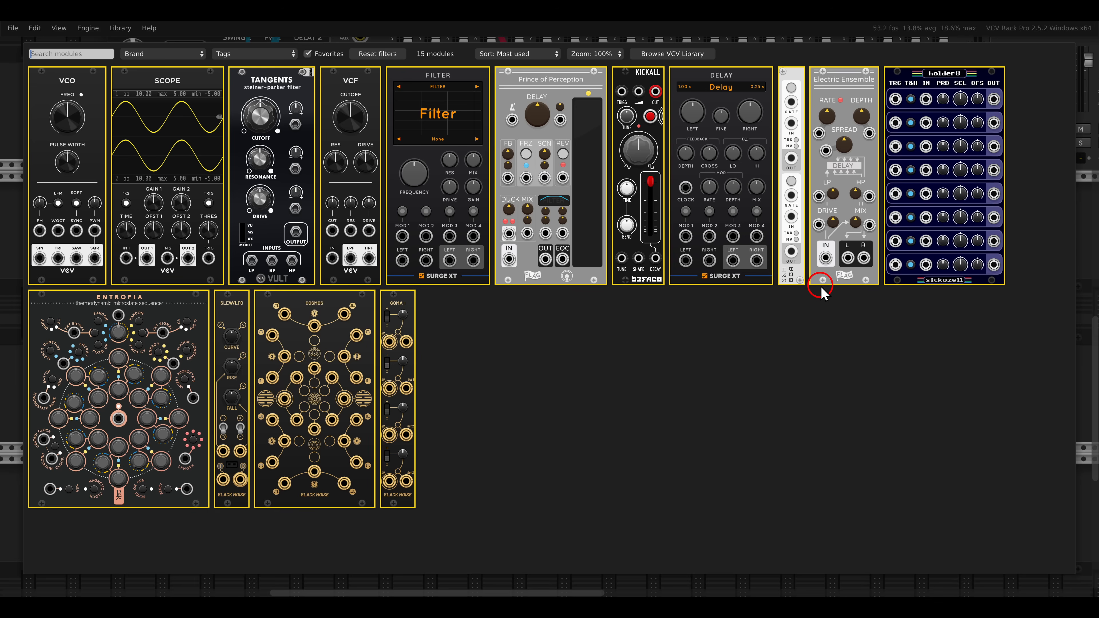
{"action": "left_click", "coordinate": [744, 160]}
{"action": "scroll", "coordinate": [691, 355], "scroll_direction": "up", "scroll_amount": 2}
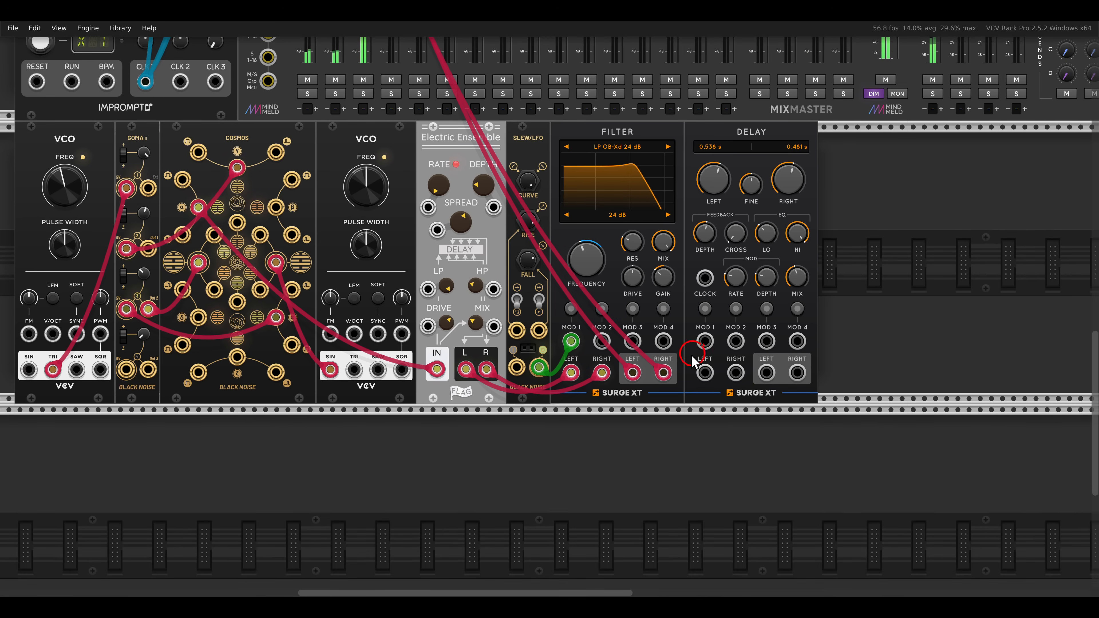
{"action": "scroll", "coordinate": [645, 358], "scroll_direction": "up", "scroll_amount": 2}
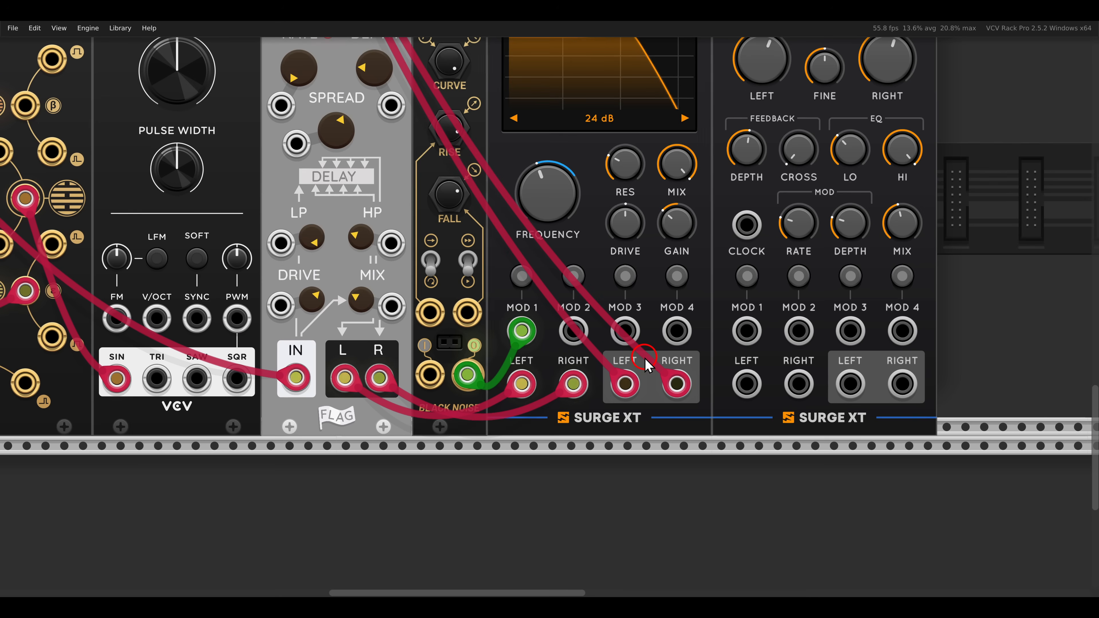
Step: Remove the mixer cables from the filter's outputs and patch both outputs to the Delay's left and right inputs with audio cables
{"action": "left_click", "coordinate": [670, 384], "text": "shift"}
{"action": "right_click", "coordinate": [633, 389]}
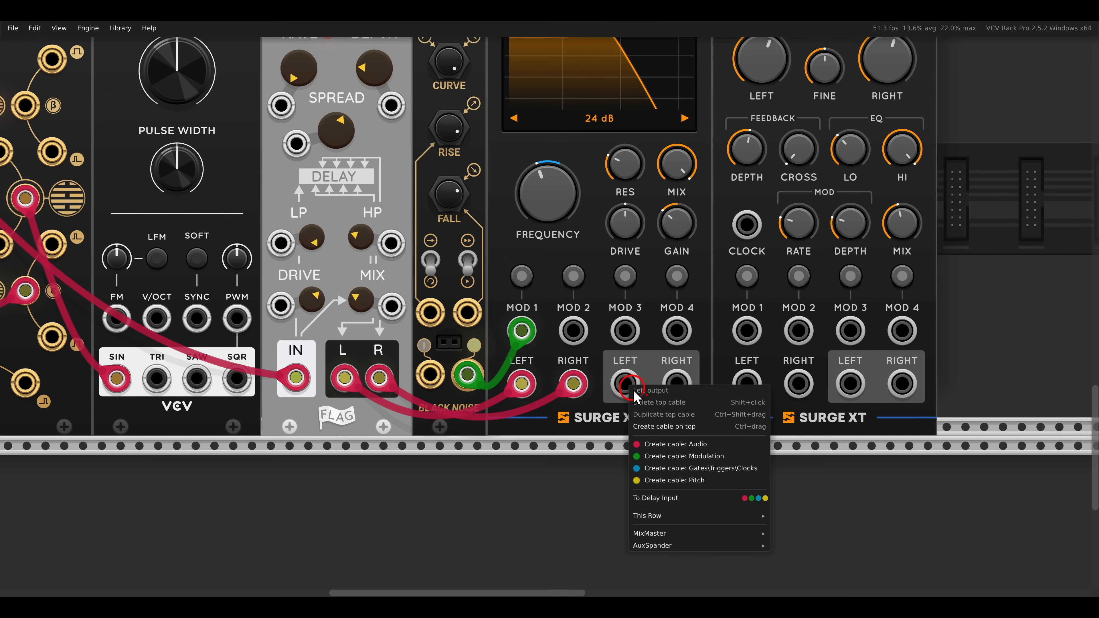
{"action": "left_click", "coordinate": [744, 498]}
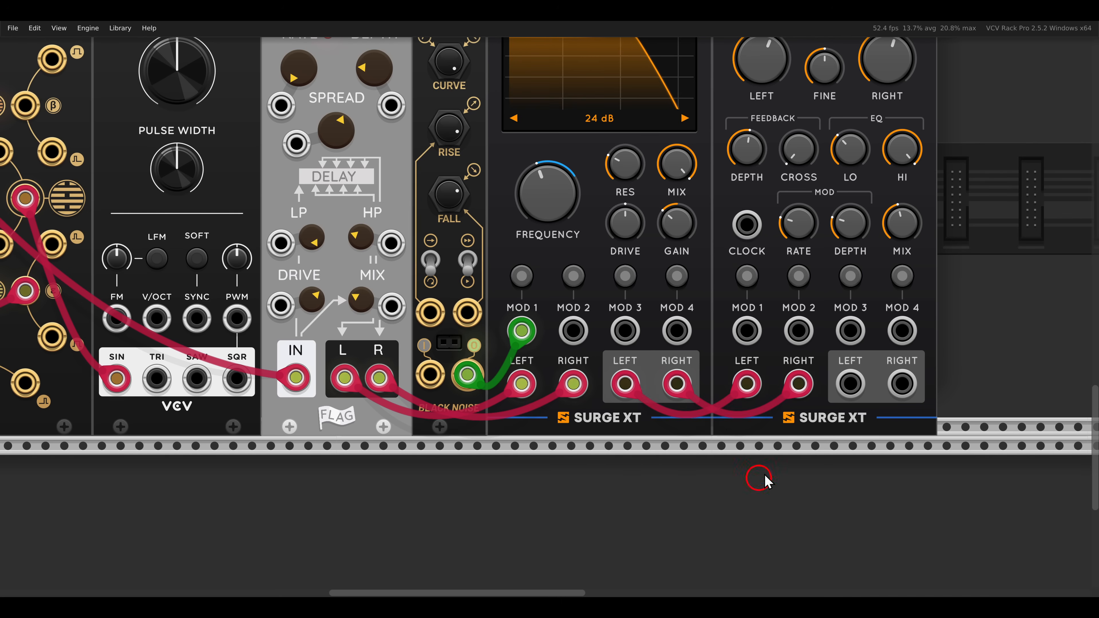
Step: Patch the Surge XT Delay's left and right outputs to the MixMaster's DRON channel with audio cables
{"action": "right_click", "coordinate": [850, 398]}
{"action": "mouse_move", "coordinate": [932, 522]}
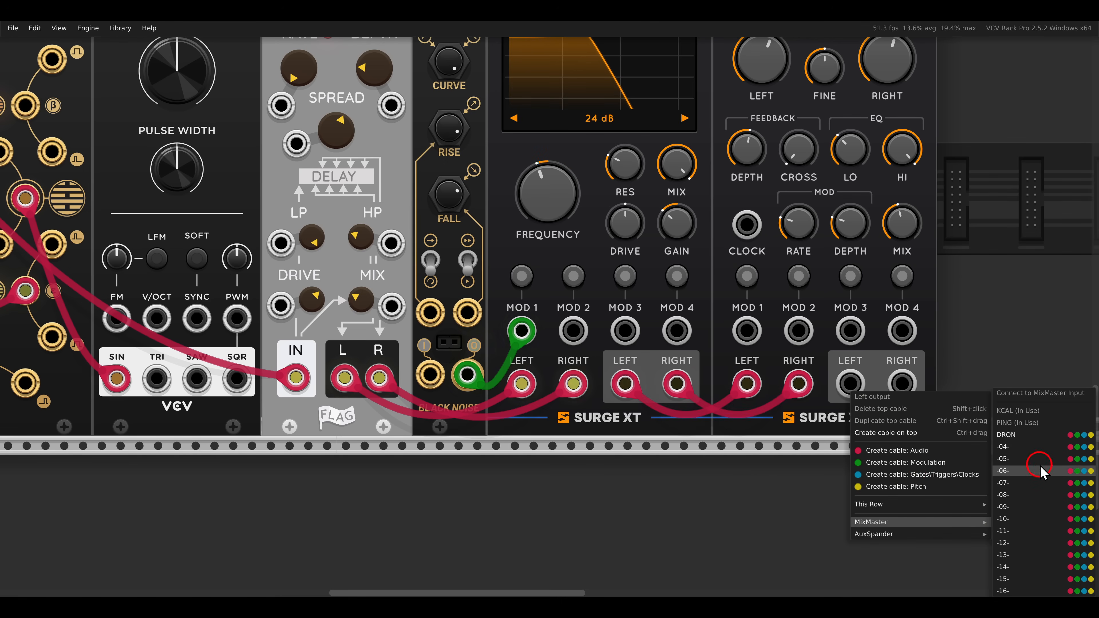
{"action": "left_click", "coordinate": [1070, 435]}
{"action": "scroll", "coordinate": [732, 303], "scroll_direction": "down", "scroll_amount": 3}
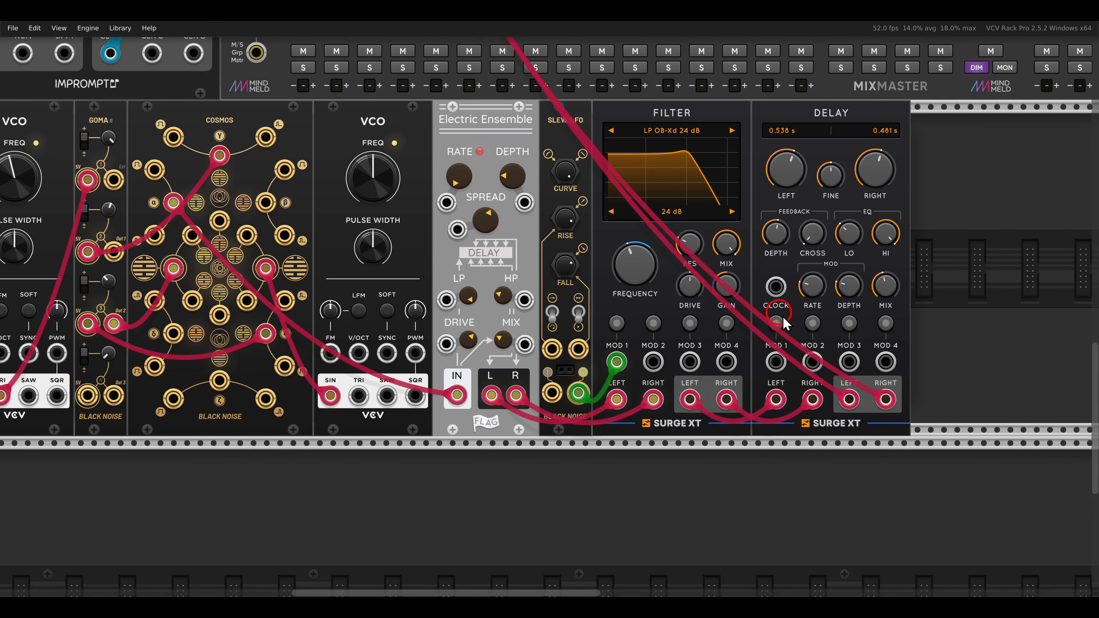
Step: Patch a clock output of Clocked to the Surge XT Delay's CLOCK input
{"action": "left_click_drag", "start_coordinate": [784, 317], "coordinate": [857, 368]}
{"action": "left_click_drag", "start_coordinate": [856, 368], "coordinate": [270, 132]}
{"action": "scroll", "coordinate": [736, 329], "scroll_direction": "up", "scroll_amount": 5}
{"action": "scroll", "coordinate": [438, 230], "scroll_direction": "down", "scroll_amount": 7}
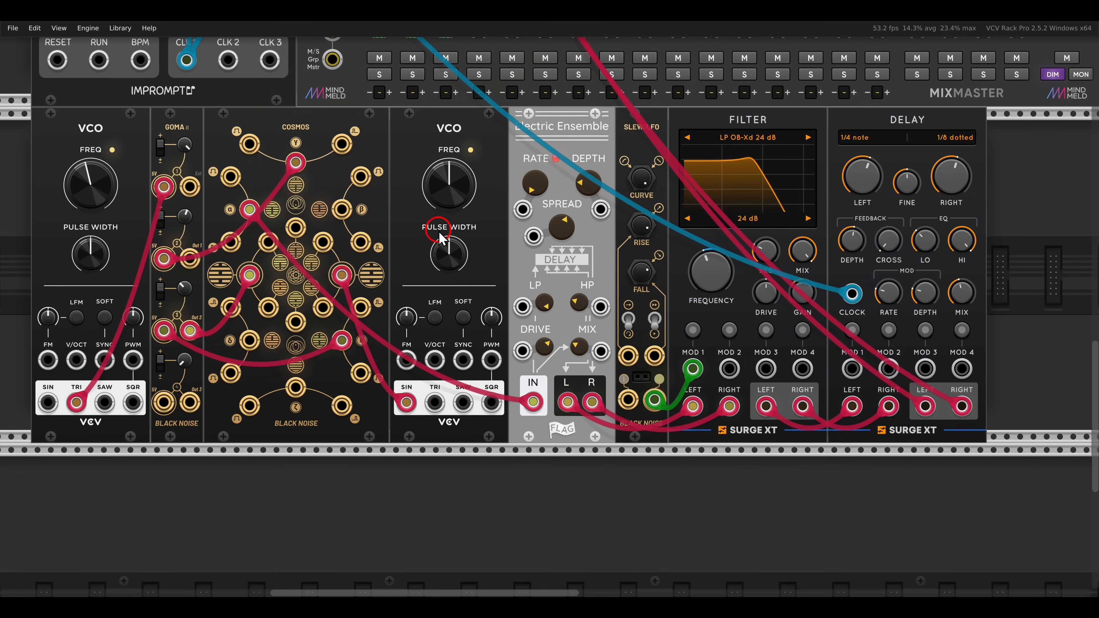
Step: Review the delay's modulation controls, the SlewLFO's Rise and Fall, and the filter's MOD 1 assignment
{"action": "left_click_drag", "start_coordinate": [491, 314], "coordinate": [543, 320]}
{"action": "left_click_drag", "start_coordinate": [765, 330], "coordinate": [765, 347]}
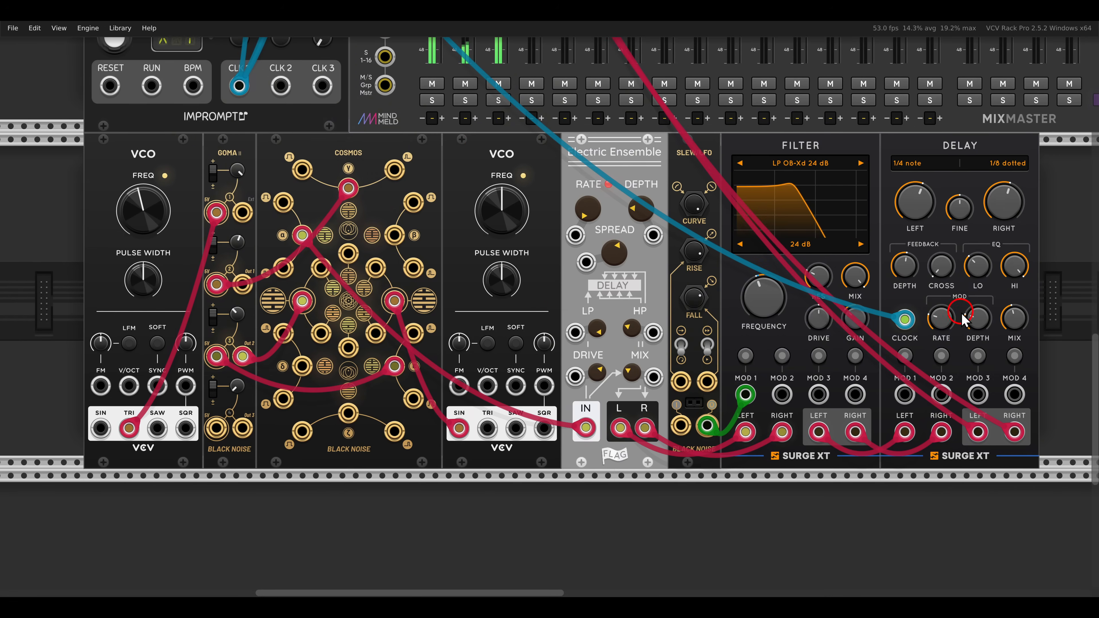
{"action": "mouse_move", "coordinate": [974, 319]}
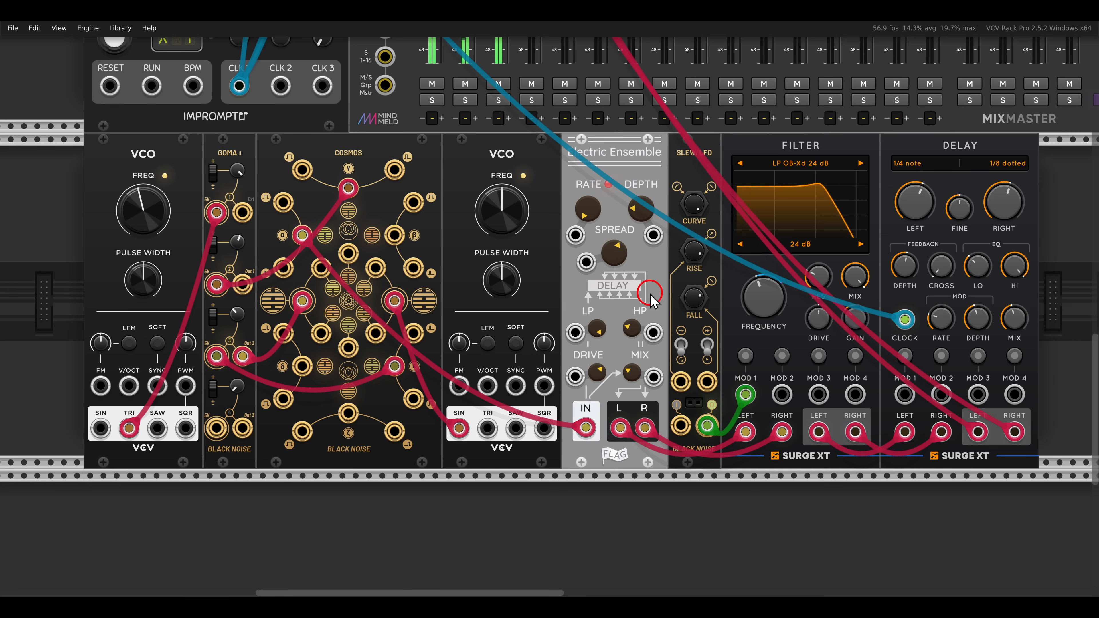
{"action": "mouse_move", "coordinate": [693, 256]}
{"action": "mouse_move", "coordinate": [694, 298]}
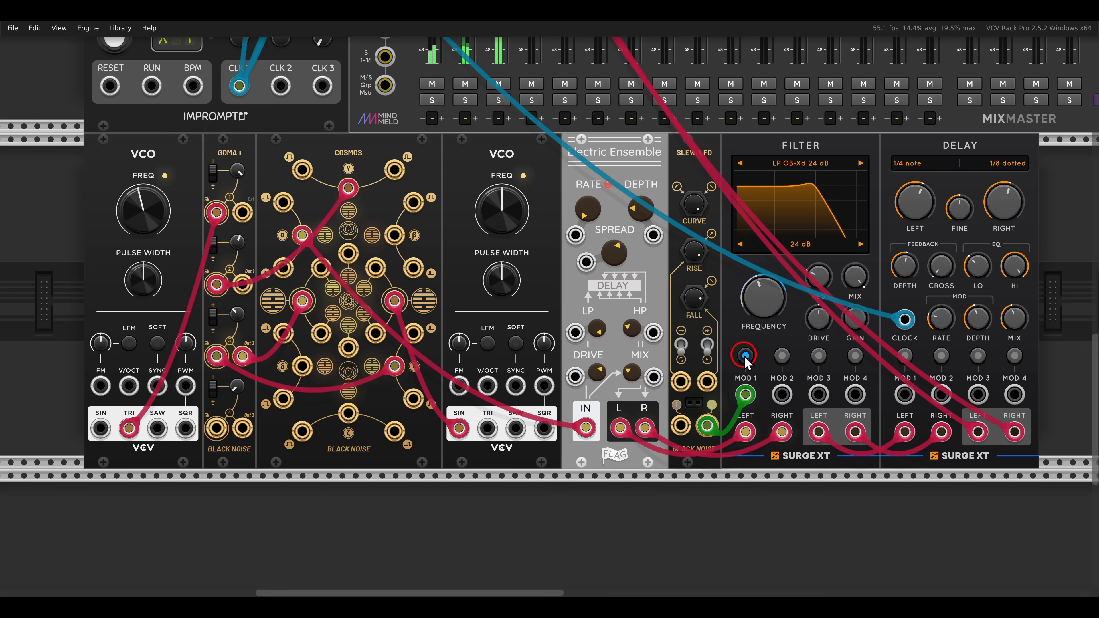
{"action": "mouse_move", "coordinate": [816, 284]}
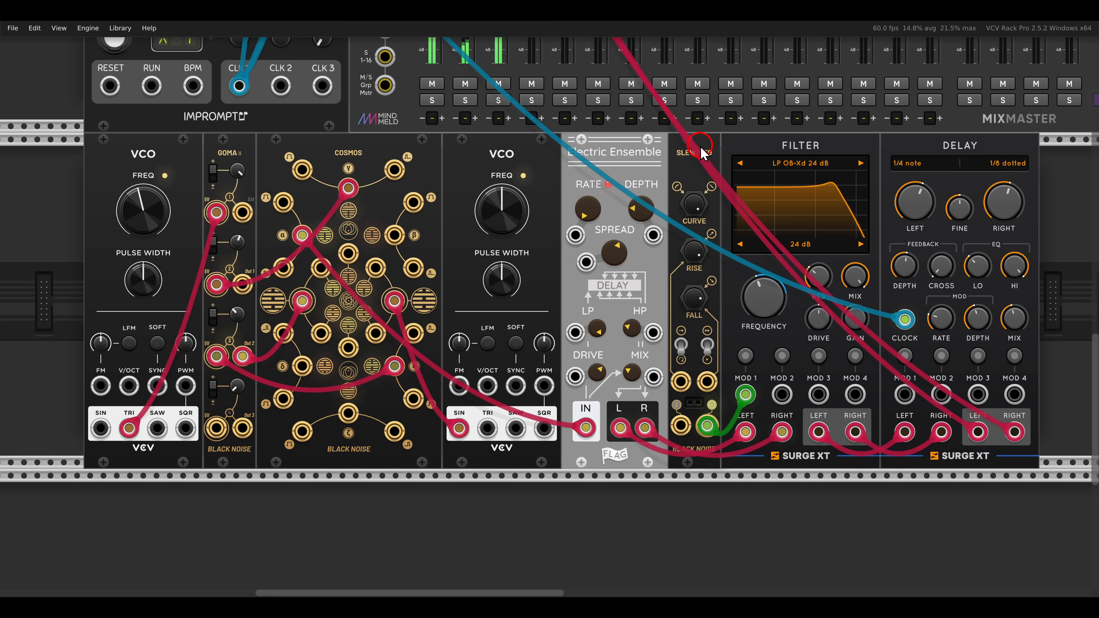
Step: Select the whole row of drone voice modules and move it along the rail until it ends beneath Plateau and Audio
{"action": "scroll", "coordinate": [701, 152], "scroll_direction": "down", "scroll_amount": 4, "text": "ctrl"}
{"action": "scroll", "coordinate": [697, 152], "scroll_direction": "up", "scroll_amount": 5}
{"action": "scroll", "coordinate": [698, 151], "scroll_direction": "right", "scroll_amount": 7}
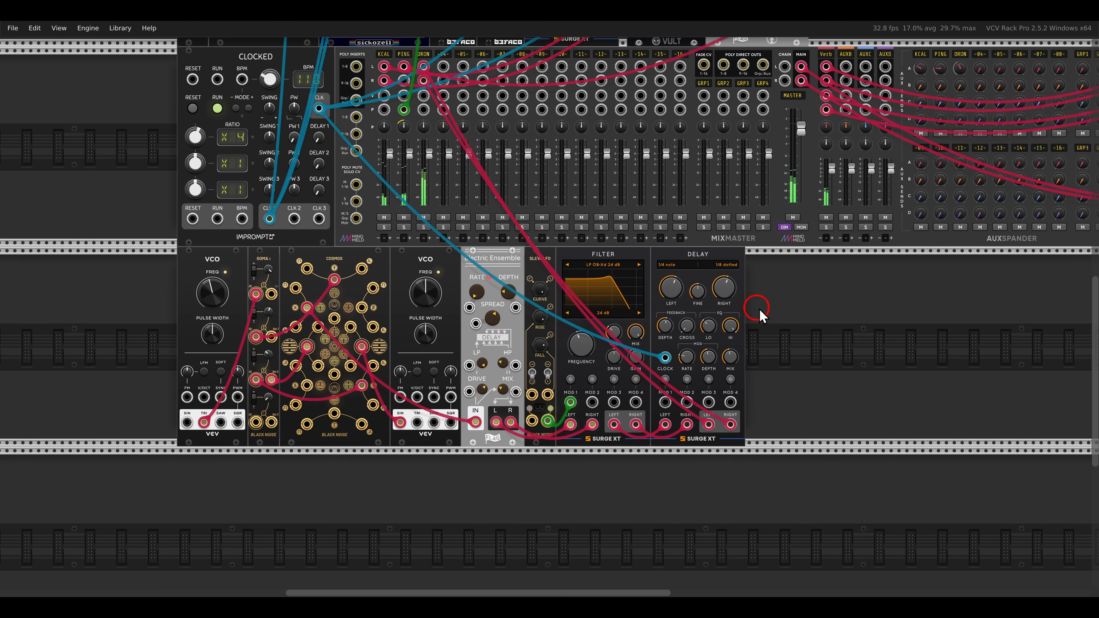
{"action": "left_click_drag", "start_coordinate": [801, 309], "coordinate": [645, 297]}
{"action": "left_click_drag", "start_coordinate": [444, 304], "coordinate": [151, 305]}
{"action": "left_click_drag", "start_coordinate": [357, 263], "coordinate": [469, 264]}
{"action": "left_click", "coordinate": [343, 328]}
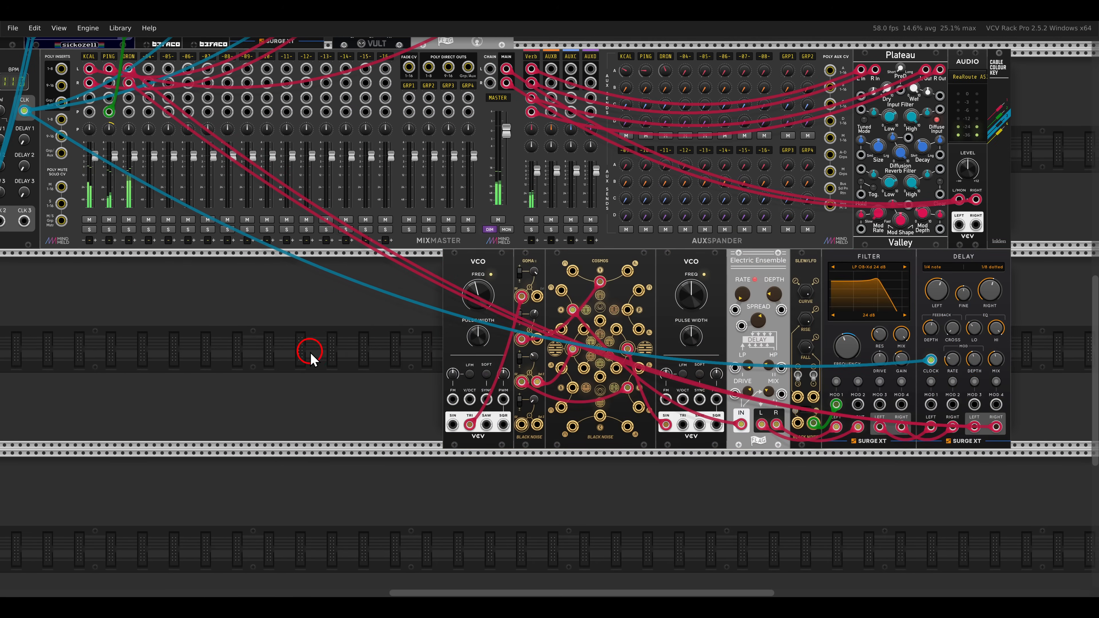
Step: Add another Black Noise Cosmos module in the freed space below Clocked and MixMaster
{"action": "left_click_drag", "start_coordinate": [310, 353], "coordinate": [657, 371]}
{"action": "scroll", "coordinate": [372, 417], "scroll_direction": "up", "scroll_amount": 3, "text": "ctrl"}
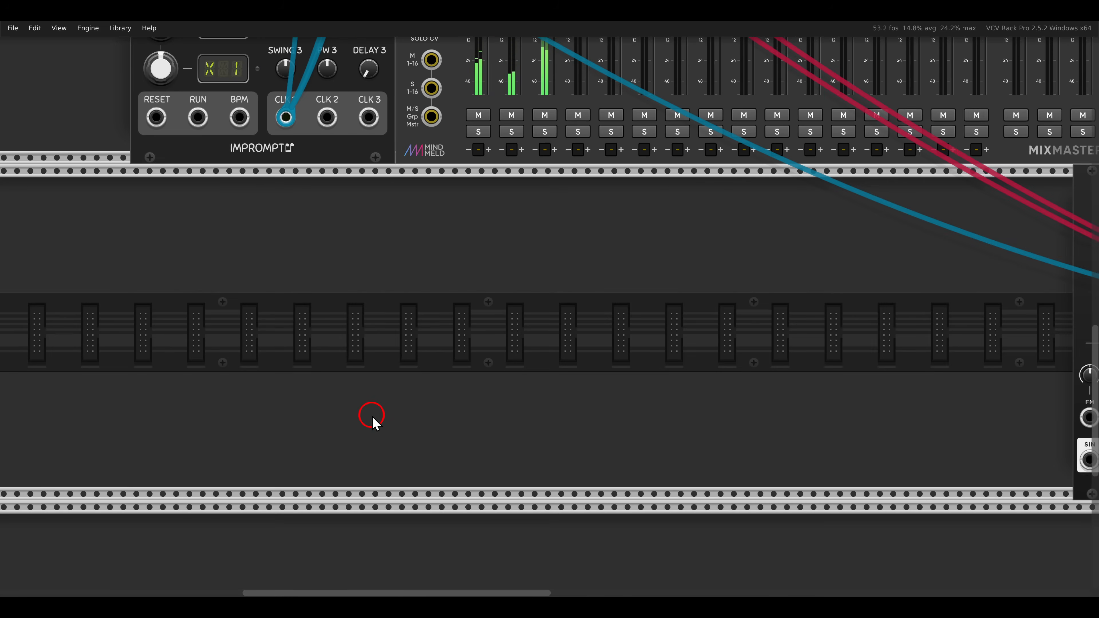
{"action": "right_click", "coordinate": [436, 346]}
{"action": "left_click", "coordinate": [348, 314]}
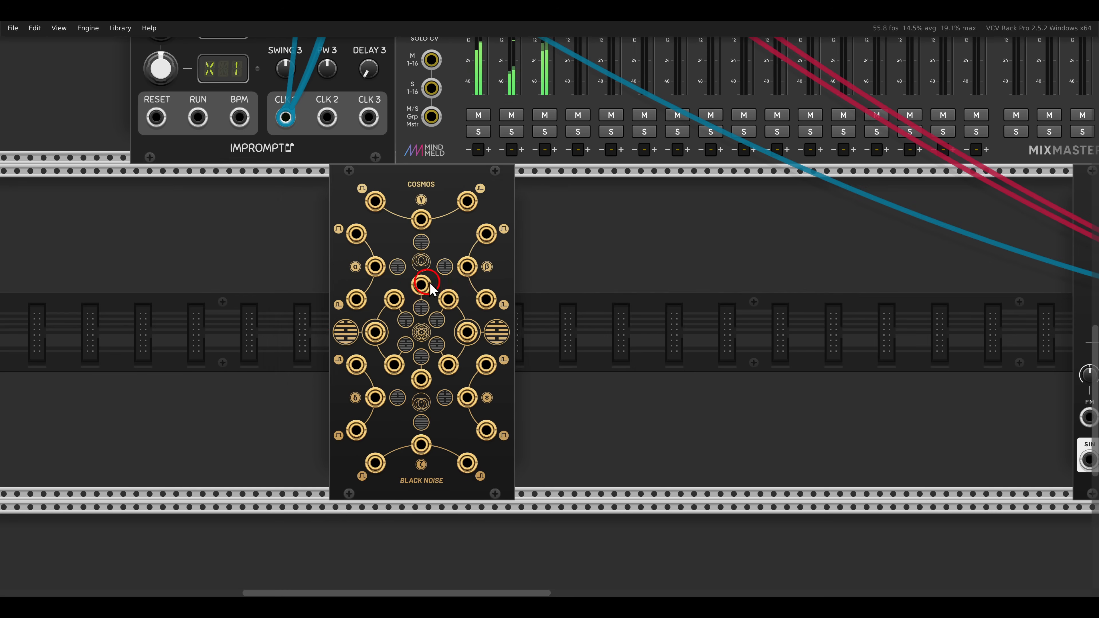
{"action": "left_click_drag", "start_coordinate": [430, 282], "coordinate": [445, 274]}
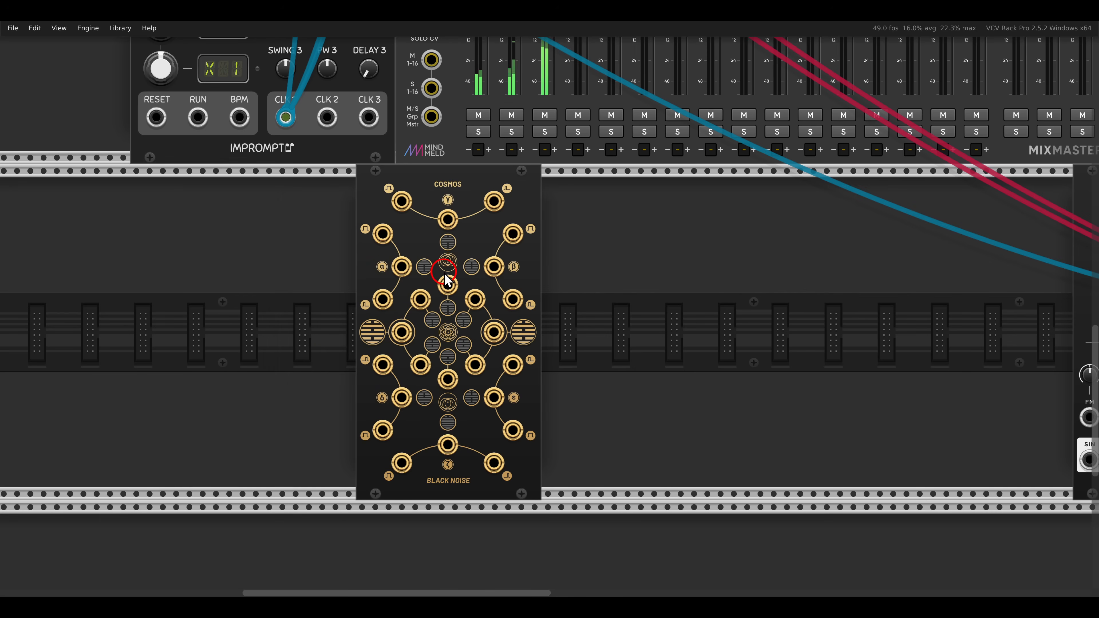
Step: Add a Black Noise SlewLFO and place it flush against the right side of the new Cosmos
{"action": "right_click", "coordinate": [574, 301]}
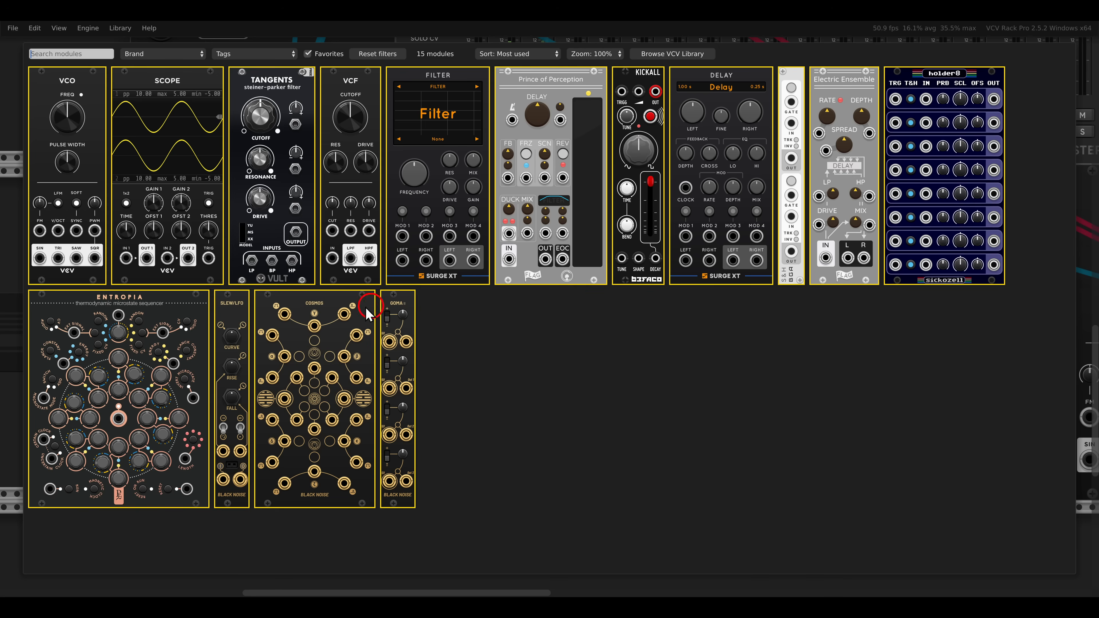
{"action": "left_click", "coordinate": [230, 303]}
{"action": "left_click_drag", "start_coordinate": [544, 297], "coordinate": [583, 298]}
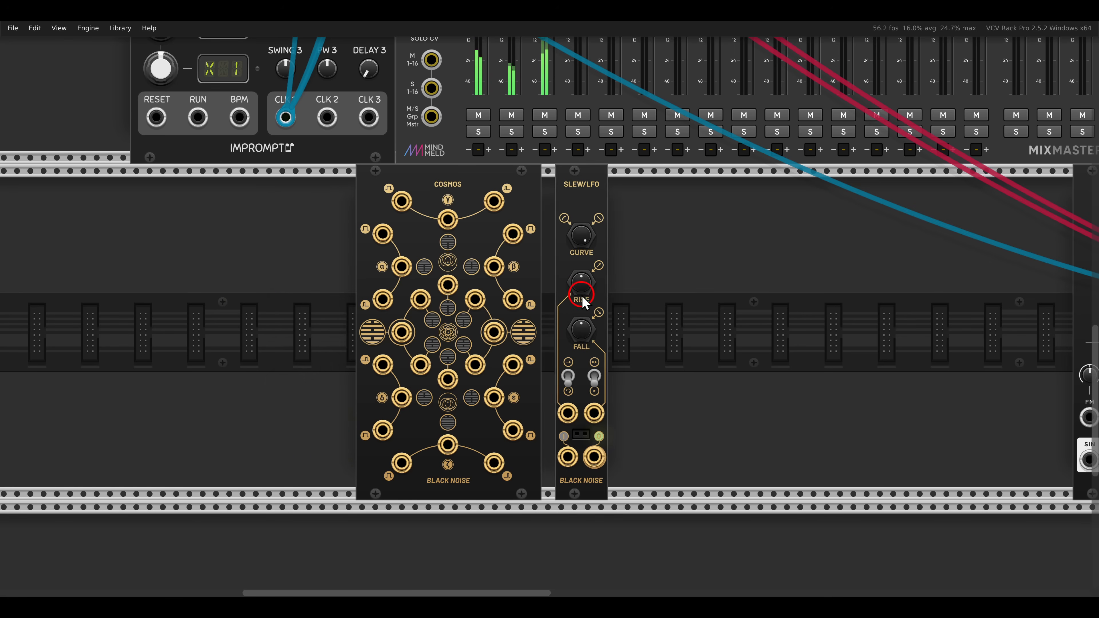
{"action": "left_click_drag", "start_coordinate": [575, 206], "coordinate": [569, 198]}
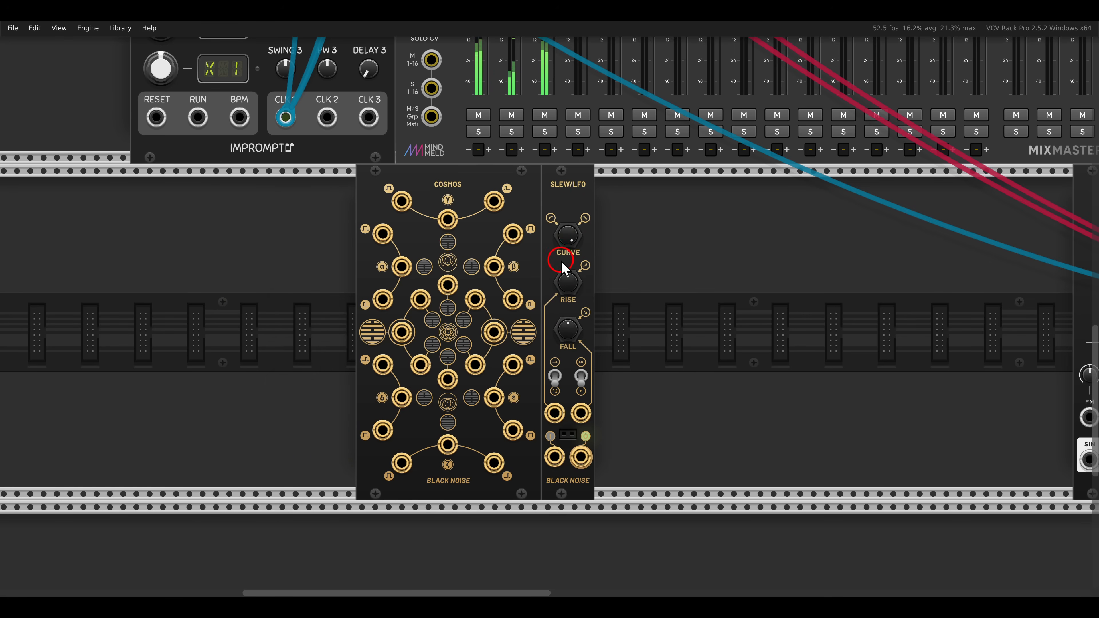
Step: Set the new SlewLFO to slew mode and its rate to fast
{"action": "scroll", "coordinate": [562, 261], "scroll_direction": "down", "scroll_amount": 1}
{"action": "scroll", "coordinate": [568, 287], "scroll_direction": "up", "scroll_amount": 3}
{"action": "scroll", "coordinate": [568, 287], "scroll_direction": "down", "scroll_amount": 1}
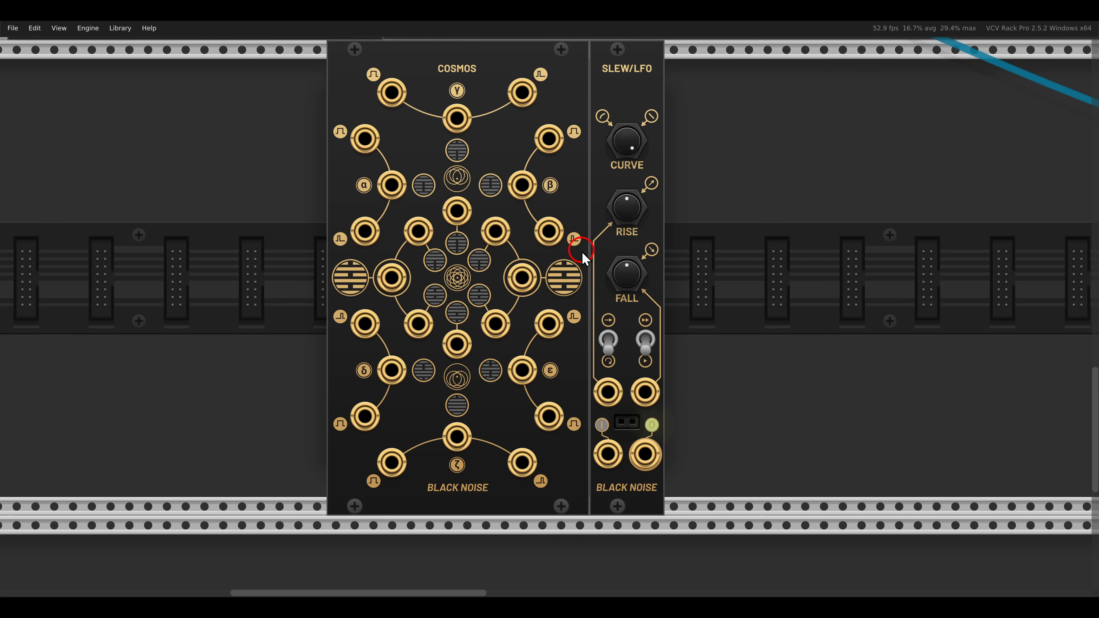
{"action": "scroll", "coordinate": [585, 260], "scroll_direction": "up", "scroll_amount": 1}
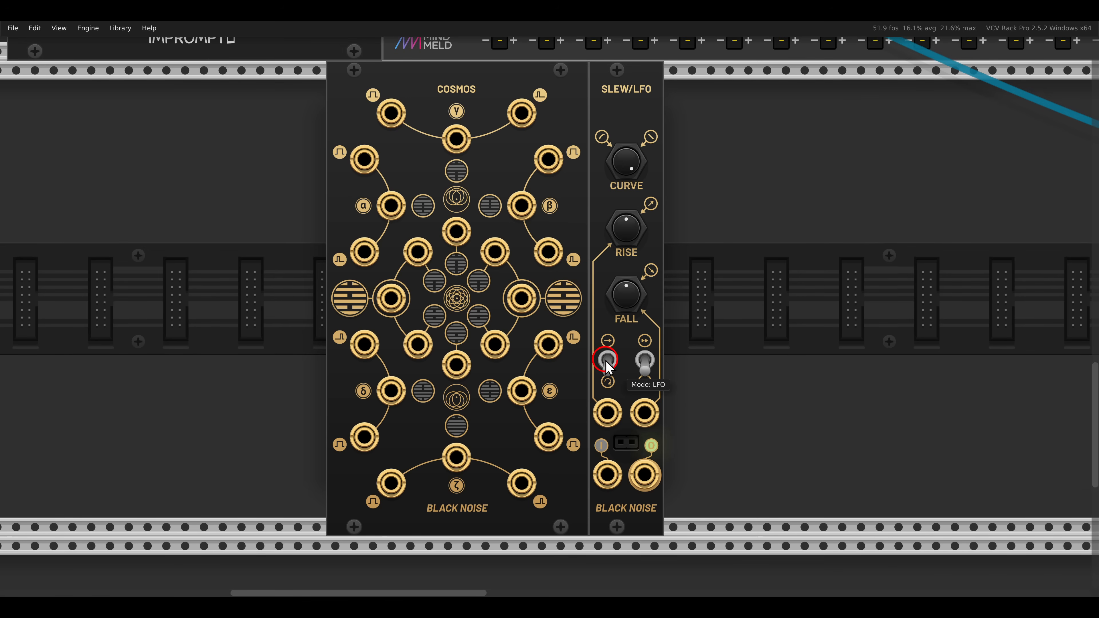
{"action": "left_click", "coordinate": [641, 365]}
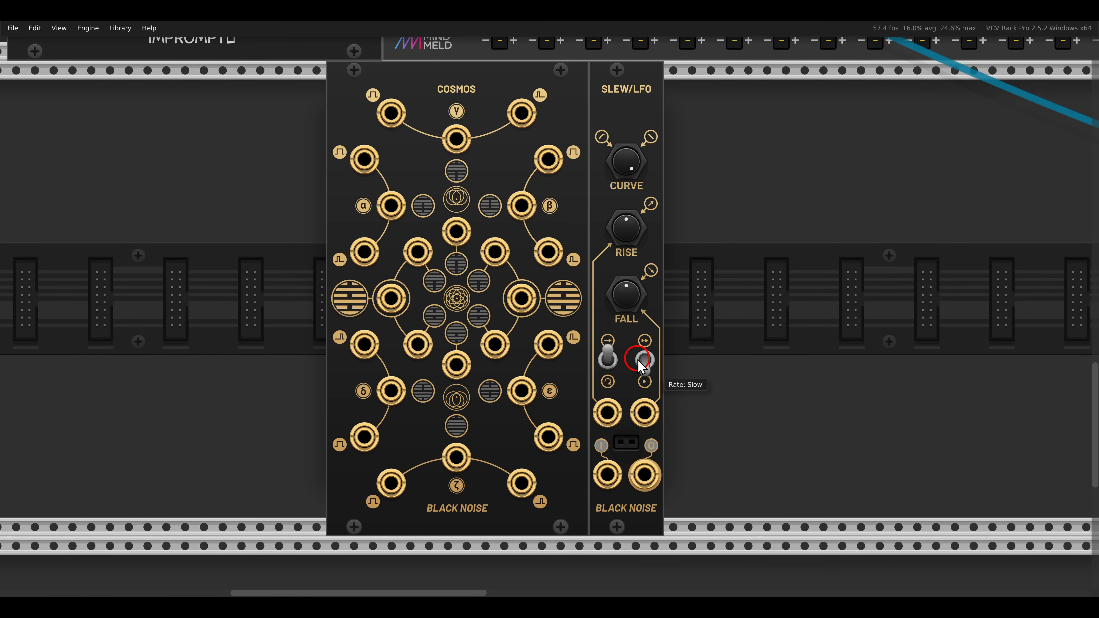
Step: Patch Cosmos's XNOR gate output to the SlewLFO input and the SlewLFO output back to Cosmos's Y input
{"action": "left_click", "coordinate": [711, 309]}
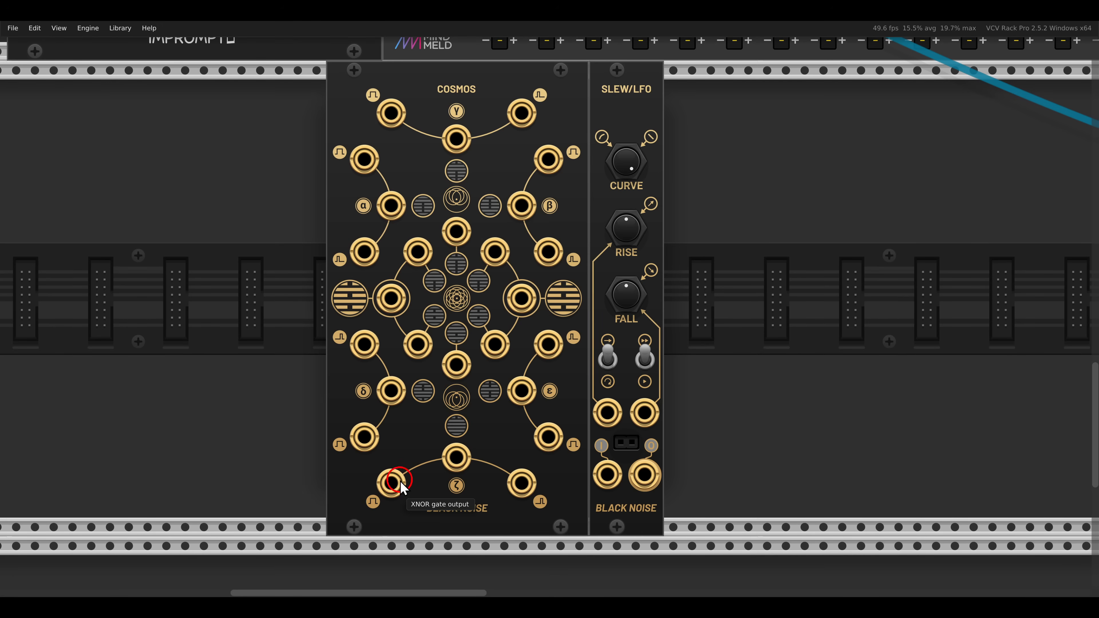
{"action": "left_click_drag", "start_coordinate": [395, 490], "coordinate": [608, 475]}
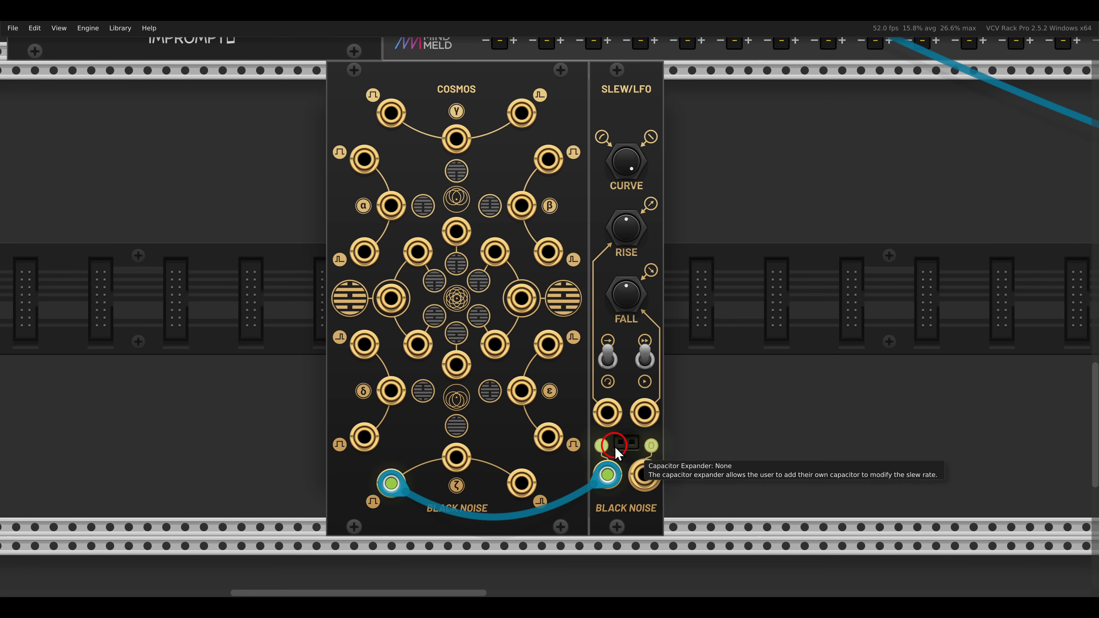
{"action": "left_click_drag", "start_coordinate": [645, 475], "coordinate": [526, 301]}
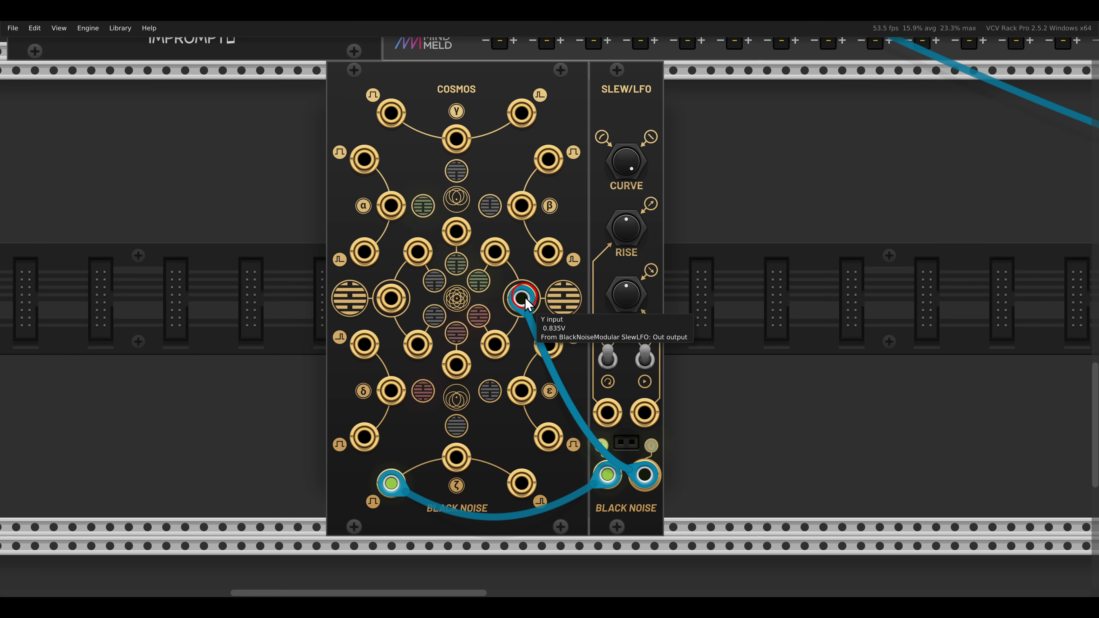
Step: Add a VCV VCF after the SlewLFO and patch Cosmos's XOR gate output through its LPF output into the MixMaster's fourth channel
{"action": "right_click", "coordinate": [717, 241]}
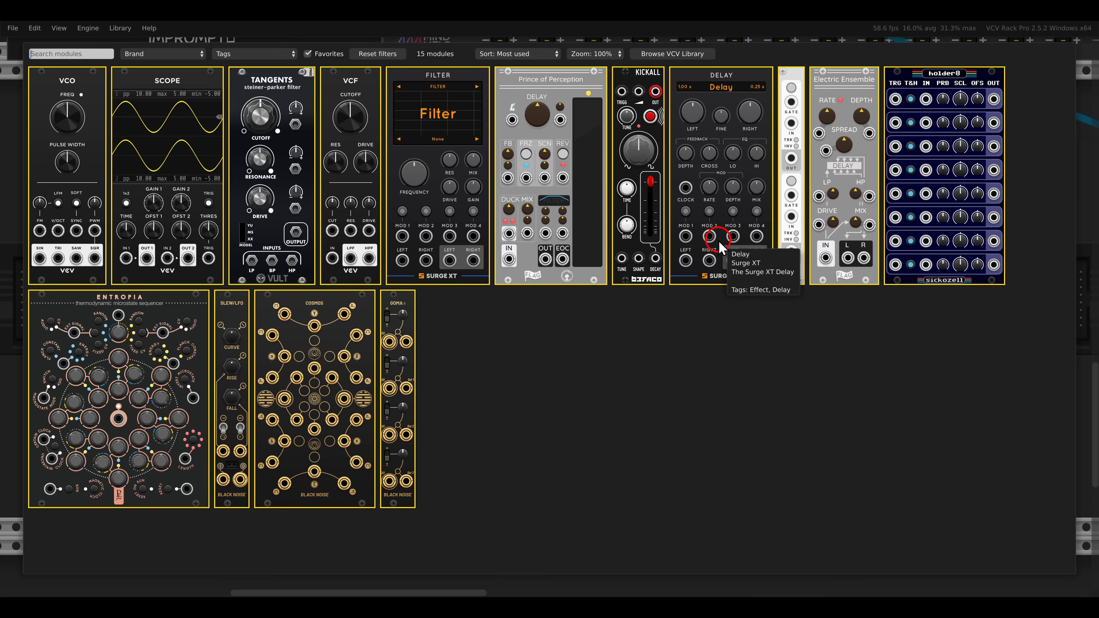
{"action": "left_click", "coordinate": [353, 122]}
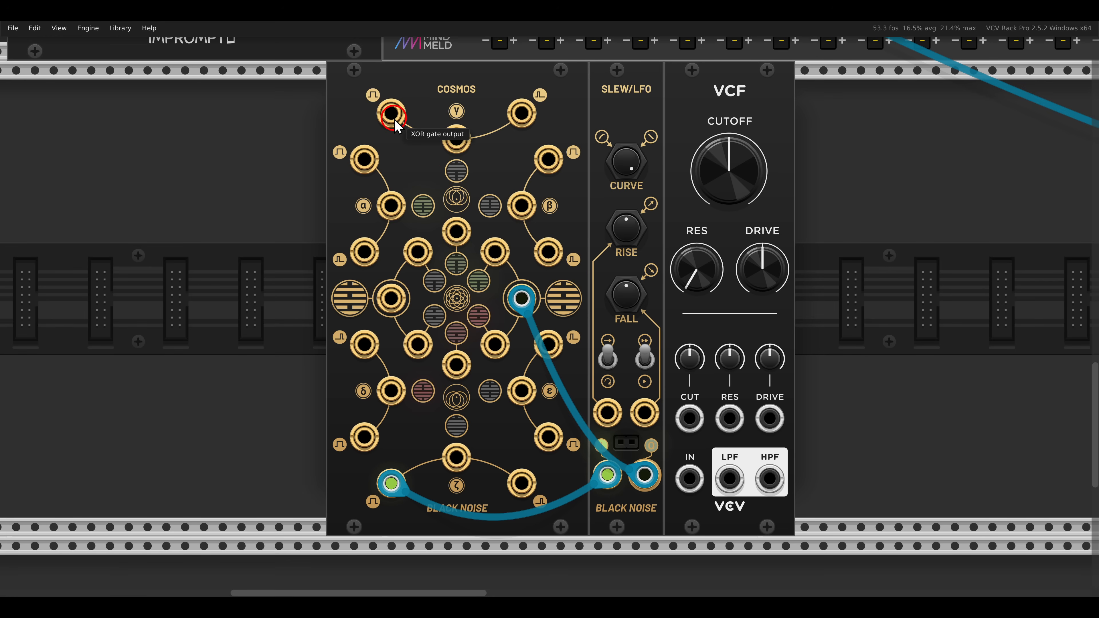
{"action": "left_click_drag", "start_coordinate": [395, 122], "coordinate": [644, 219]}
{"action": "scroll", "coordinate": [731, 485], "scroll_direction": "up", "scroll_amount": 12}
{"action": "scroll", "coordinate": [644, 219], "scroll_direction": "down", "scroll_amount": 12}
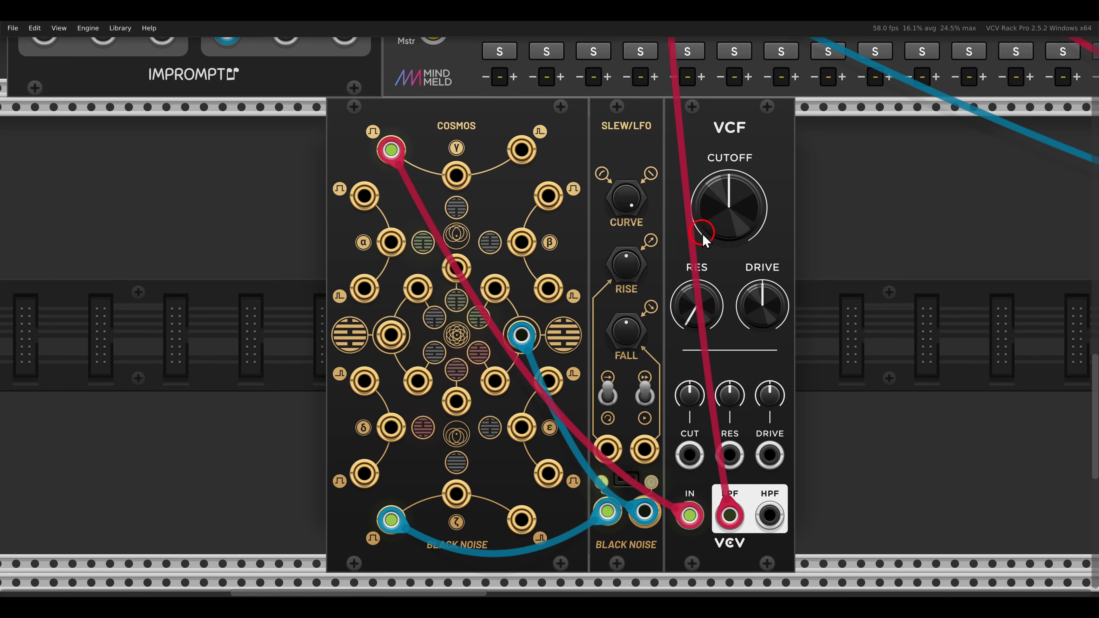
Step: Raise the SlewLFO's Rise to near its maximum and open the VCF's cutoff to about 2230 Hz
{"action": "scroll", "coordinate": [703, 239], "scroll_direction": "down", "scroll_amount": 3}
{"action": "scroll", "coordinate": [702, 212], "scroll_direction": "up", "scroll_amount": 2}
{"action": "left_click_drag", "start_coordinate": [706, 182], "coordinate": [658, 150]}
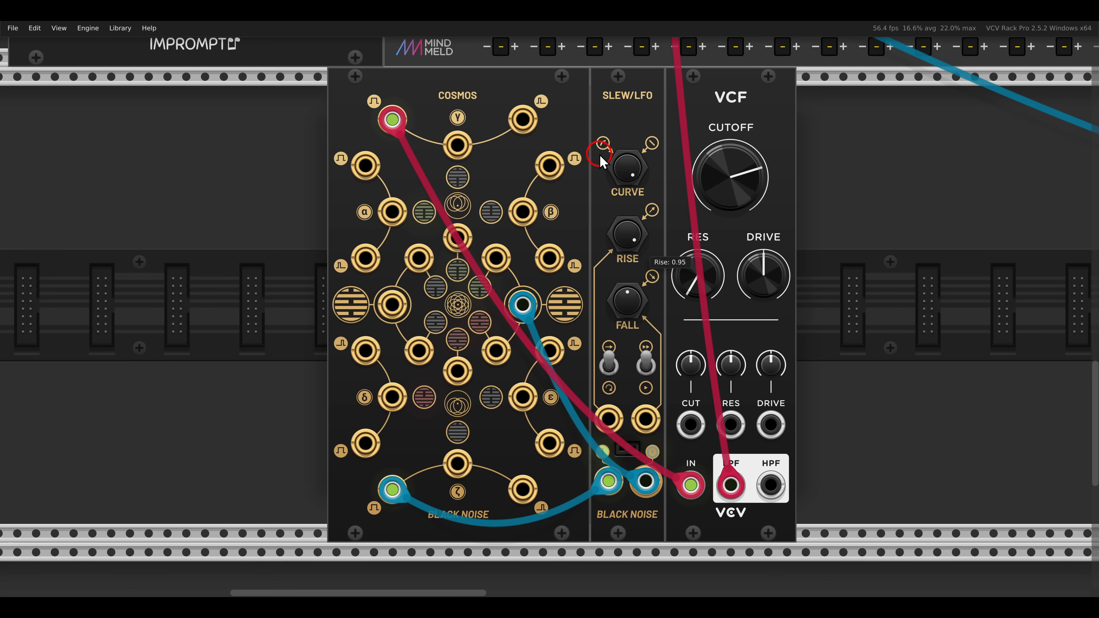
{"action": "left_click_drag", "start_coordinate": [600, 156], "coordinate": [588, 121]}
{"action": "left_click_drag", "start_coordinate": [712, 189], "coordinate": [699, 163]}
Step: Set the SlewLFO's Fall to about 0.49 and lower the VCF's cutoff to just above its midpoint
{"action": "left_click_drag", "start_coordinate": [628, 306], "coordinate": [631, 311]}
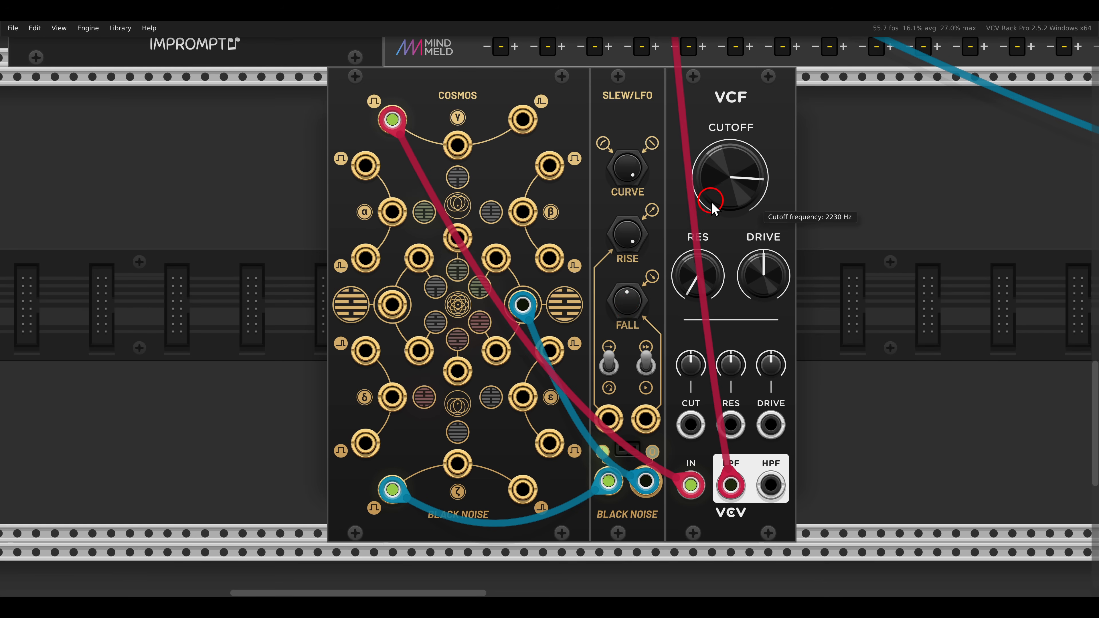
{"action": "mouse_move", "coordinate": [711, 201]}
{"action": "left_mouse_down"}
{"action": "mouse_move", "coordinate": [710, 187]}
{"action": "mouse_move", "coordinate": [715, 202]}
{"action": "left_mouse_up"}
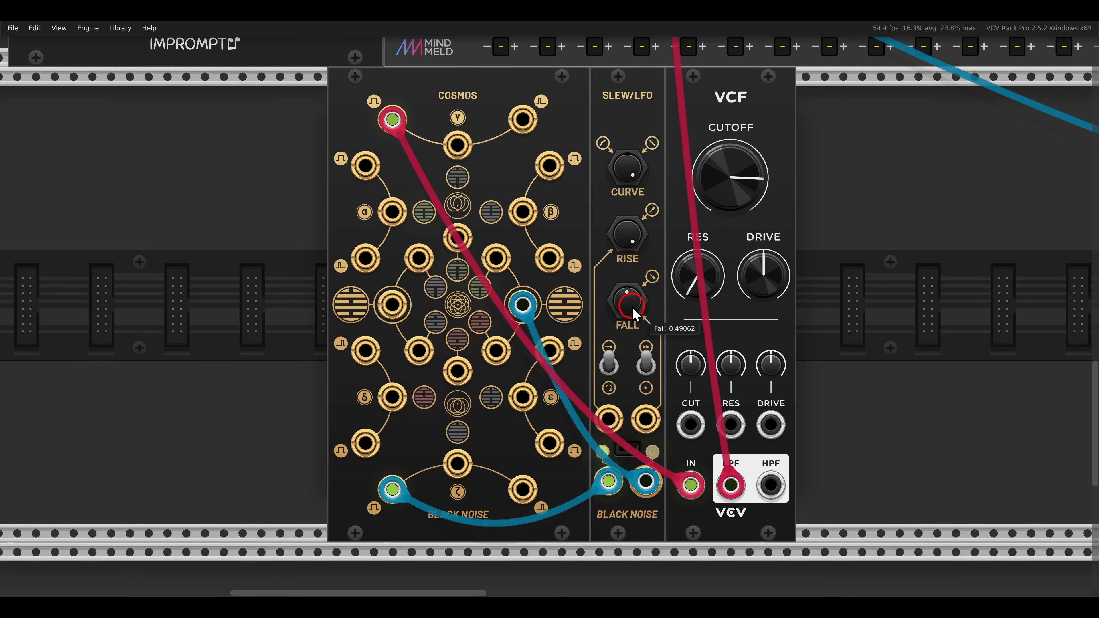
{"action": "left_click_drag", "start_coordinate": [628, 306], "coordinate": [632, 312]}
{"action": "left_click_drag", "start_coordinate": [712, 195], "coordinate": [719, 237]}
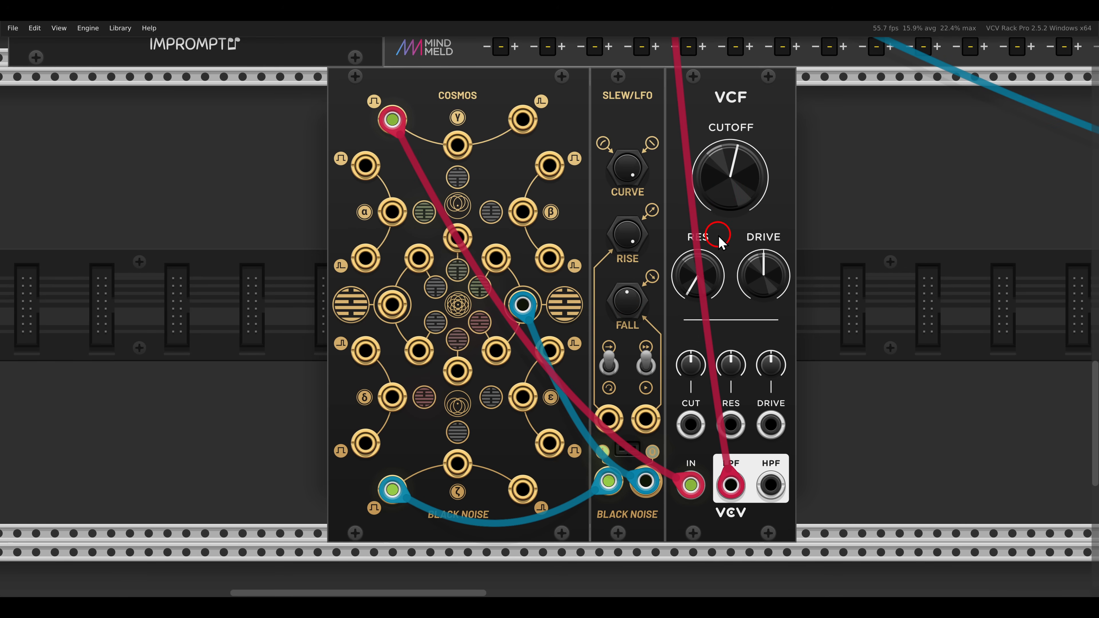
Step: Shift the Cosmos, SlewLFO and VCF group to the right and add Geodesics Entropia directly before Cosmos, aligned with Clocked
{"action": "left_click_drag", "start_coordinate": [834, 245], "coordinate": [497, 106]}
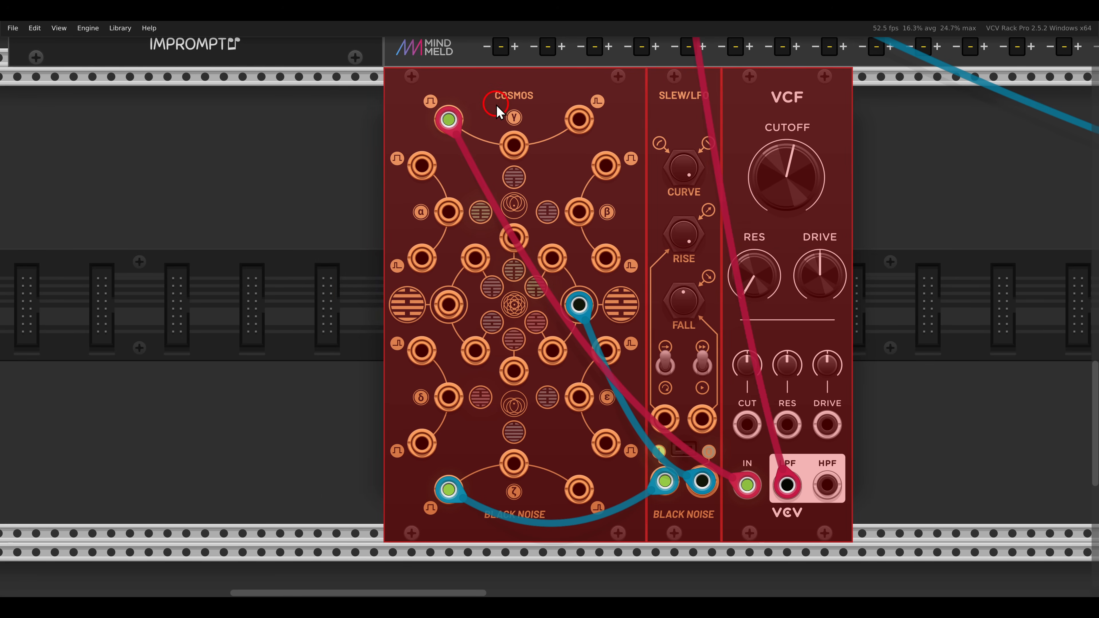
{"action": "left_click", "coordinate": [281, 252]}
{"action": "left_click_drag", "start_coordinate": [275, 262], "coordinate": [465, 273]}
{"action": "right_click", "coordinate": [465, 277]}
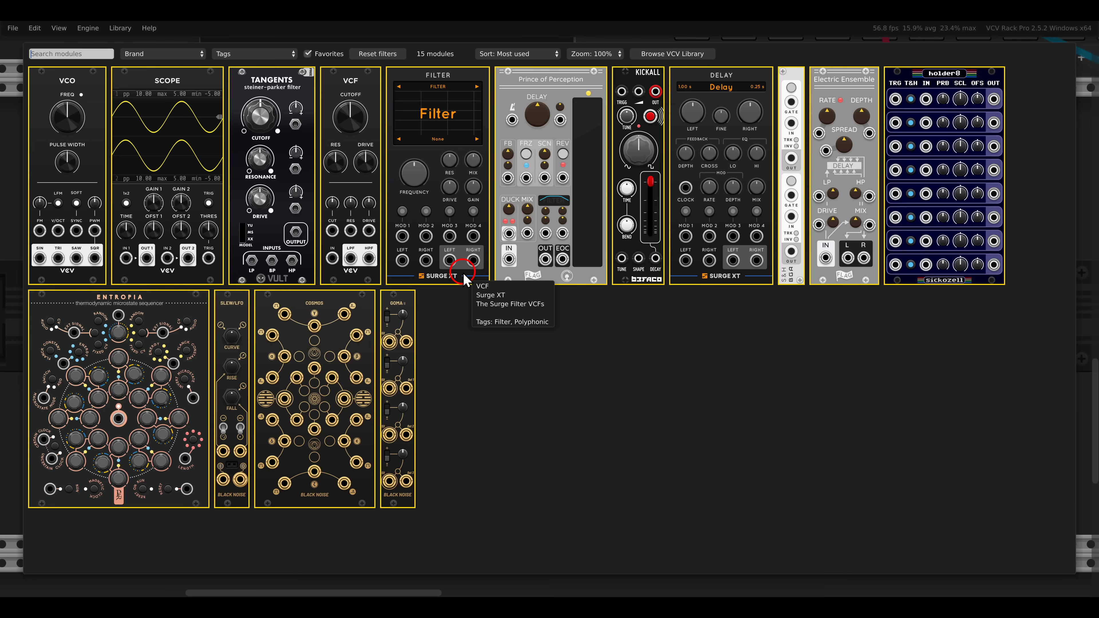
{"action": "left_click", "coordinate": [146, 318]}
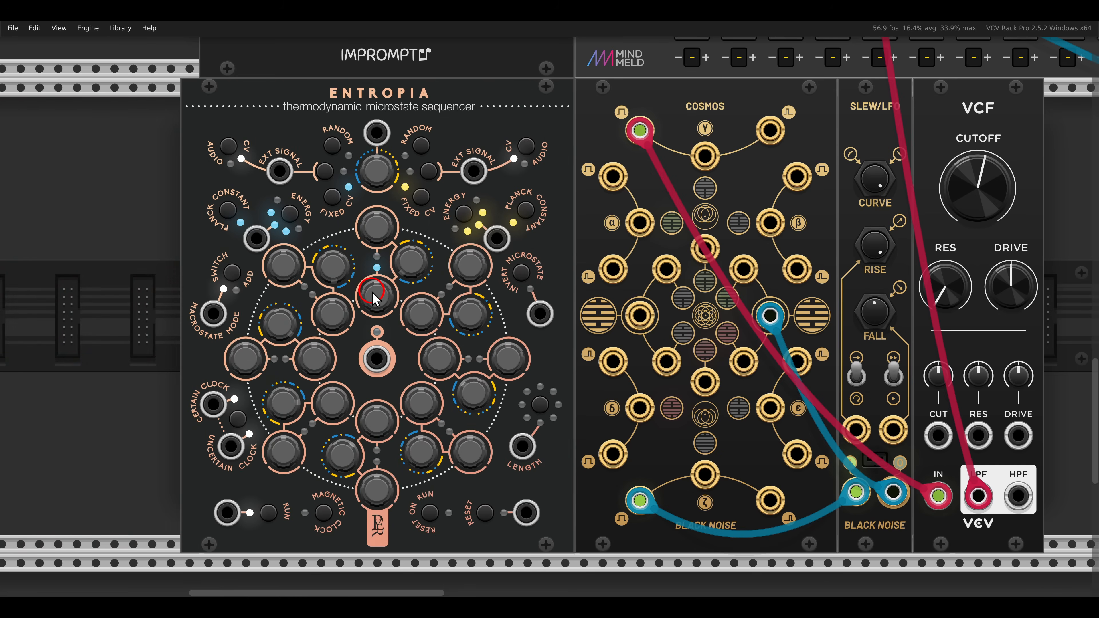
{"action": "left_click_drag", "start_coordinate": [289, 127], "coordinate": [305, 127]}
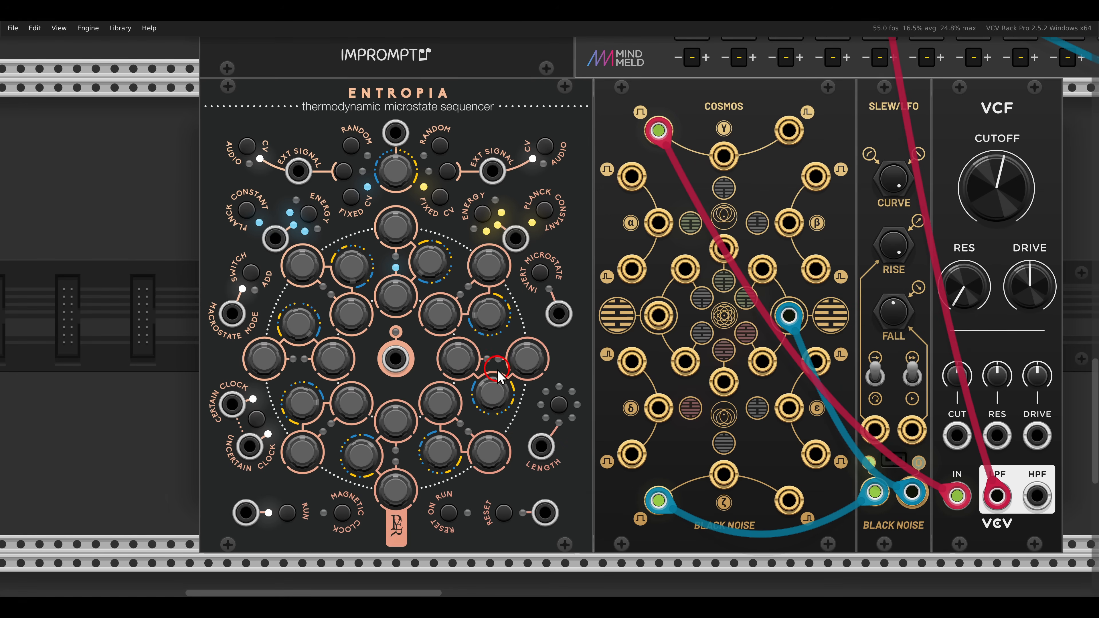
Step: Set Entropia's sequence length to three steps
{"action": "scroll", "coordinate": [559, 404], "scroll_direction": "down", "scroll_amount": 2}
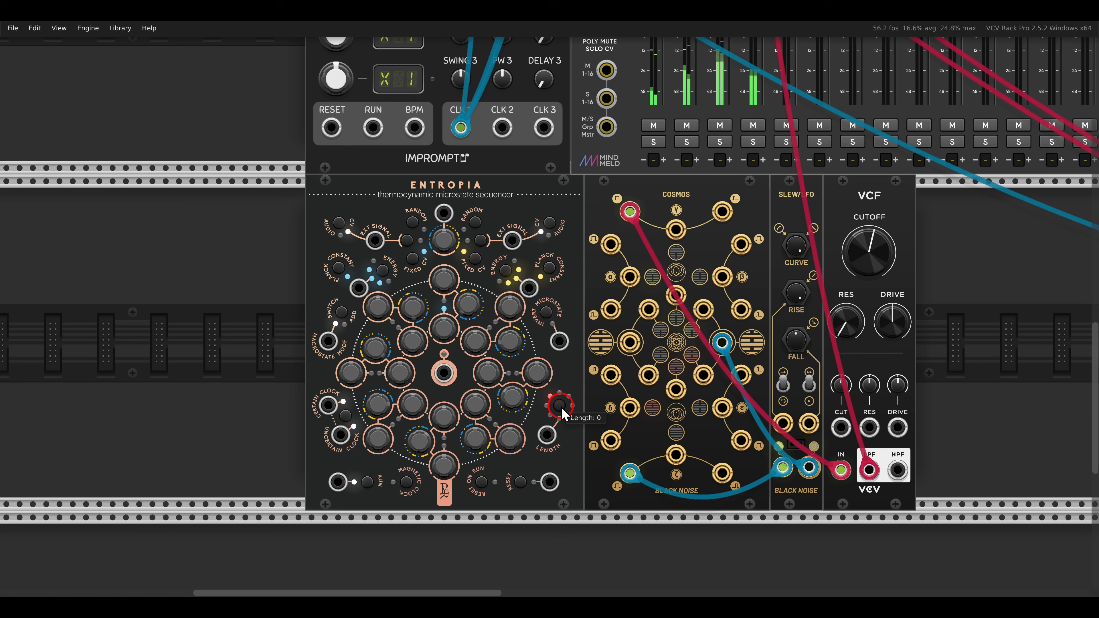
{"action": "scroll", "coordinate": [562, 409], "scroll_direction": "up", "scroll_amount": 3}
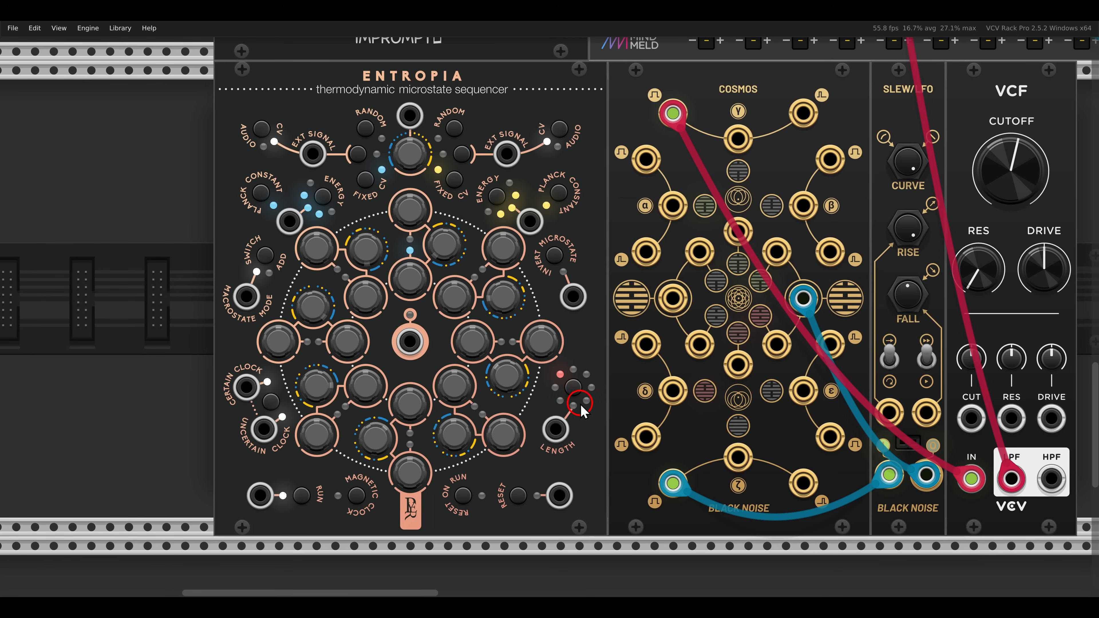
{"action": "mouse_move", "coordinate": [577, 388]}
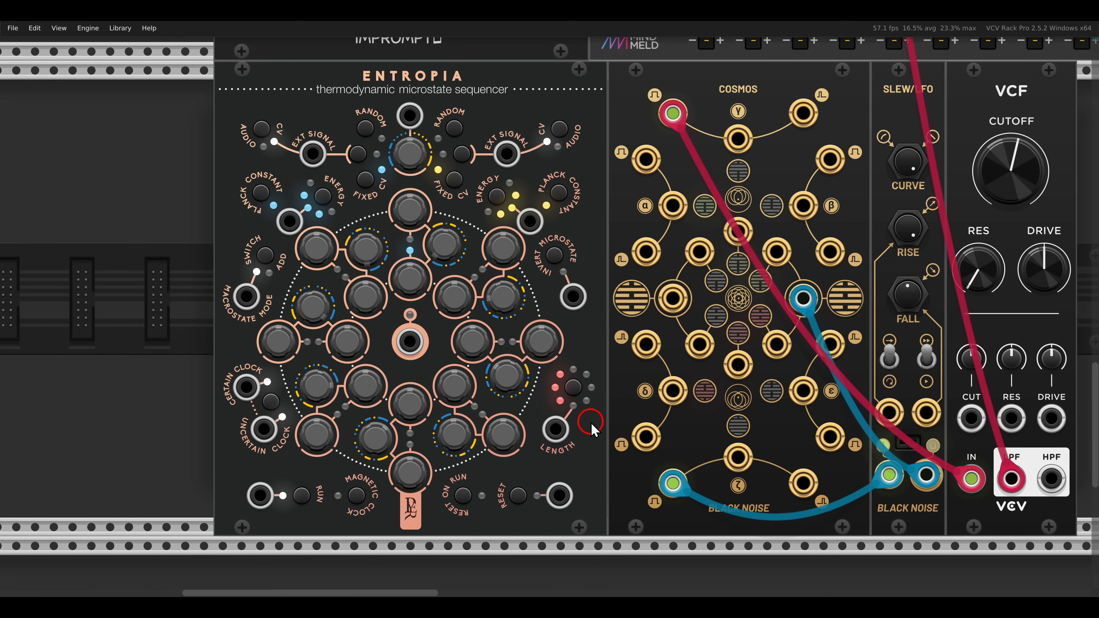
Step: Patch Entropia's CV output to the SlewLFO's Fall CV input and raise the VCF's cutoff
{"action": "left_click_drag", "start_coordinate": [405, 338], "coordinate": [927, 407]}
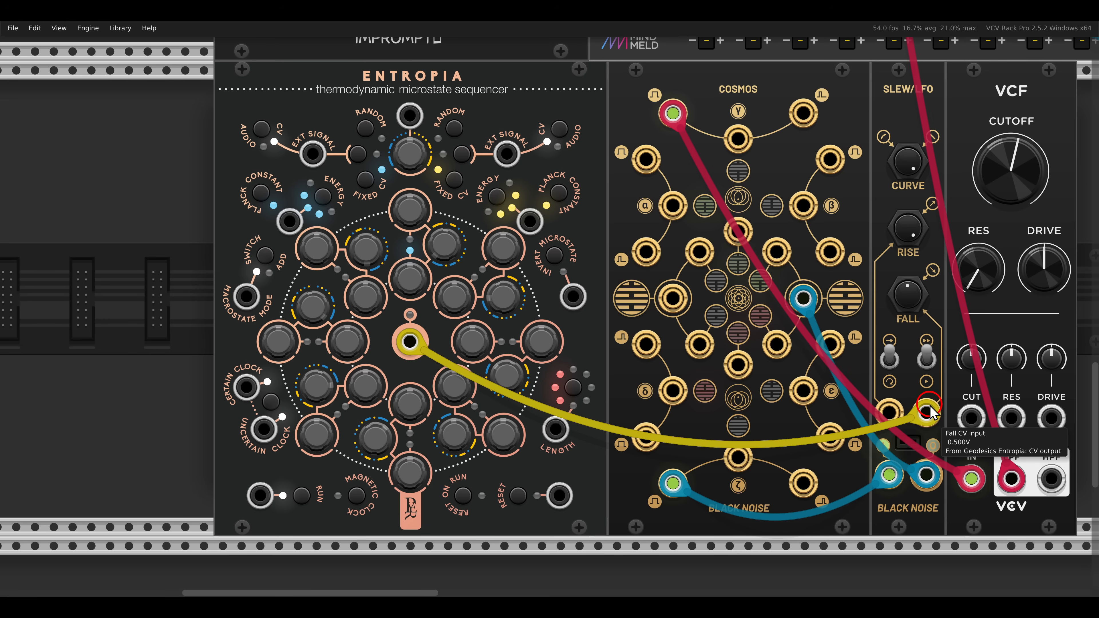
{"action": "left_click_drag", "start_coordinate": [1012, 171], "coordinate": [1011, 154]}
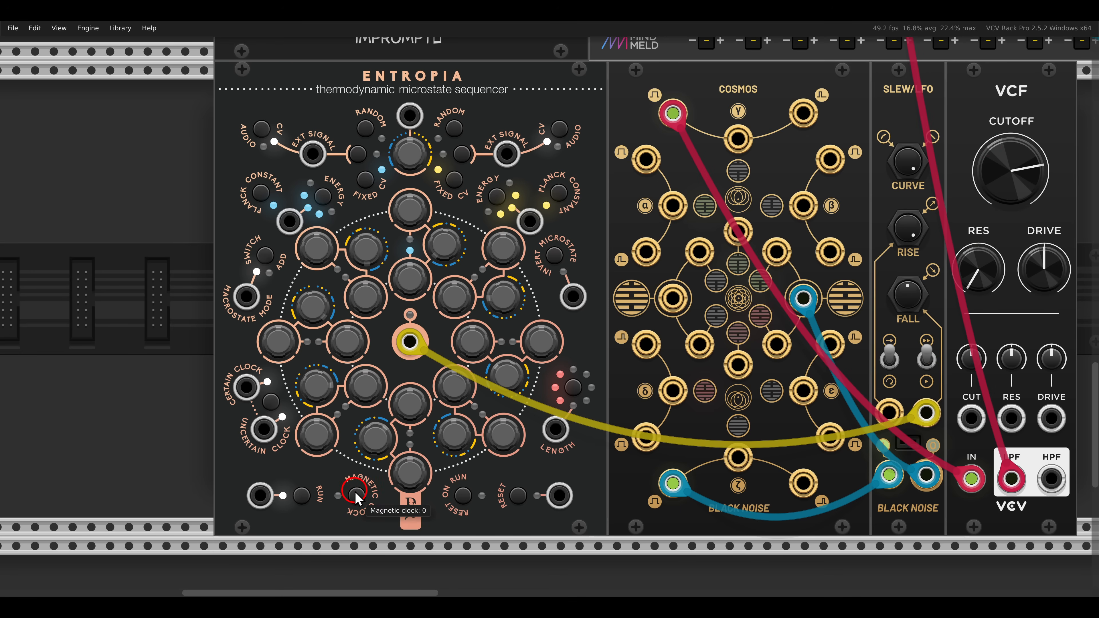
{"action": "mouse_move", "coordinate": [329, 263]}
{"action": "left_mouse_down"}
{"action": "mouse_move", "coordinate": [489, 441]}
{"action": "mouse_move", "coordinate": [493, 431]}
{"action": "left_mouse_up"}
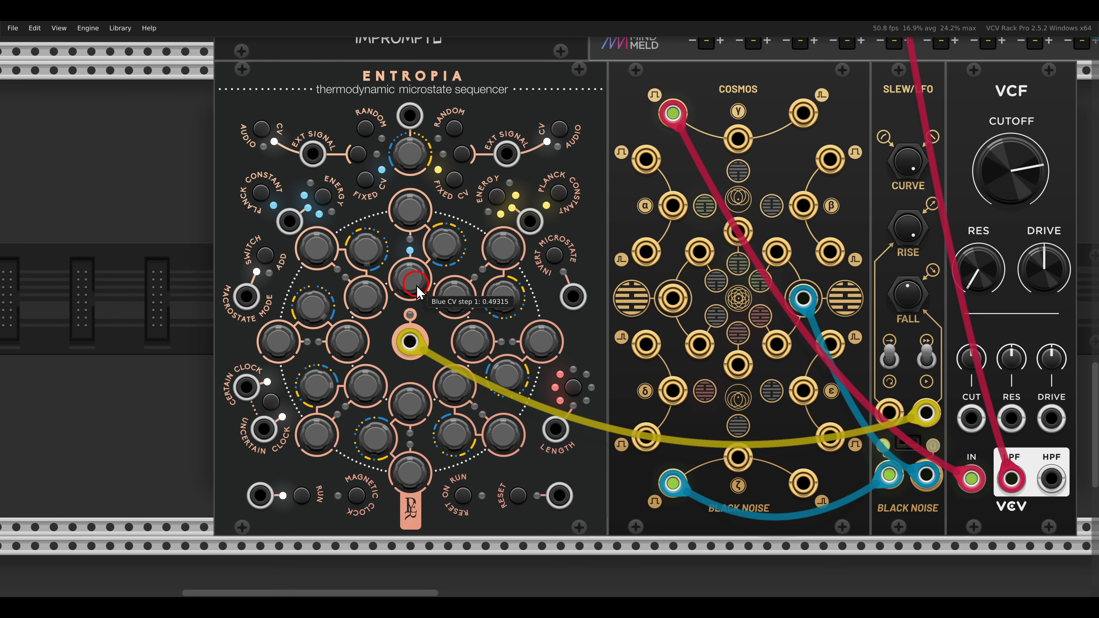
Step: Tune Entropia's blue CVs for steps 1 to 5 while advancing manually, using about 0.46 for step 1, 0.54 for step 3 and 0.68 for step 4
{"action": "left_click_drag", "start_coordinate": [417, 293], "coordinate": [419, 298]}
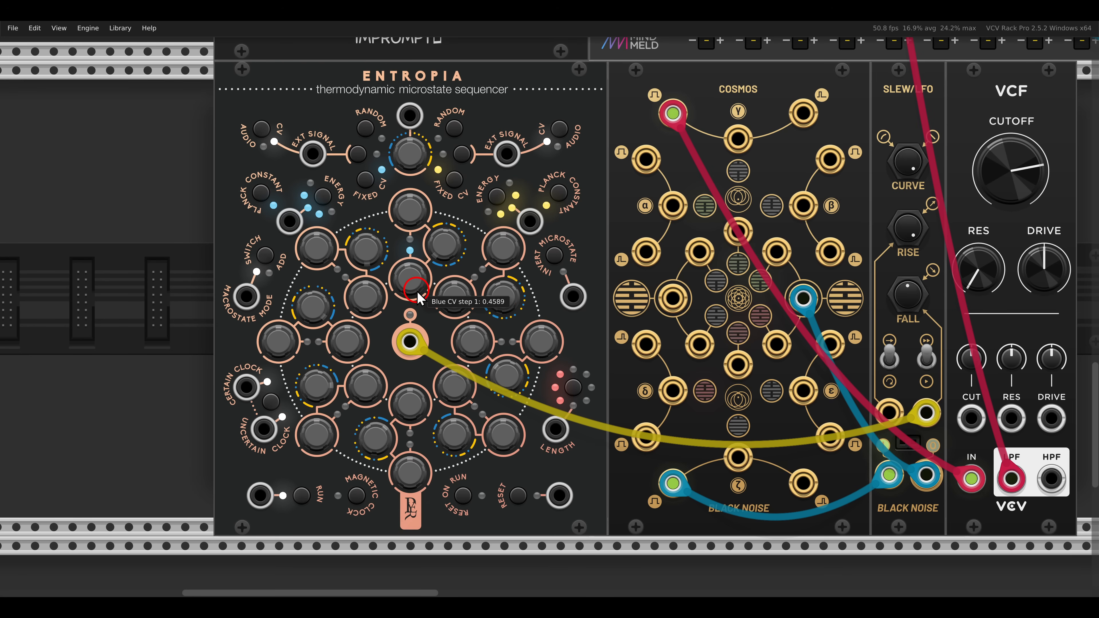
{"action": "left_click", "coordinate": [360, 496]}
{"action": "left_click_drag", "start_coordinate": [446, 303], "coordinate": [459, 306]}
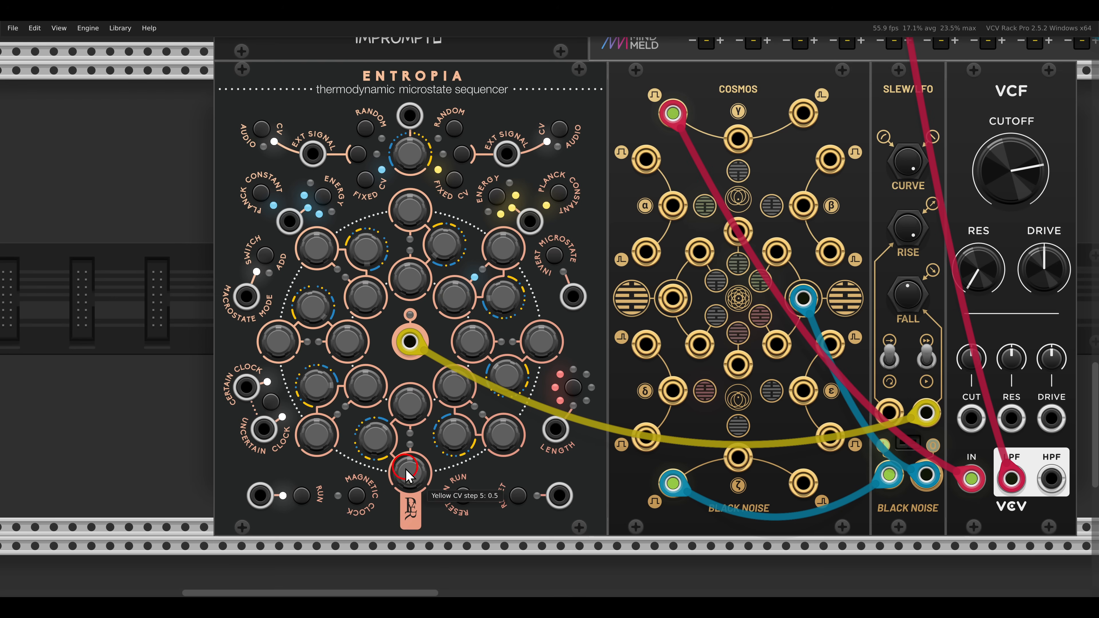
{"action": "left_click", "coordinate": [358, 496]}
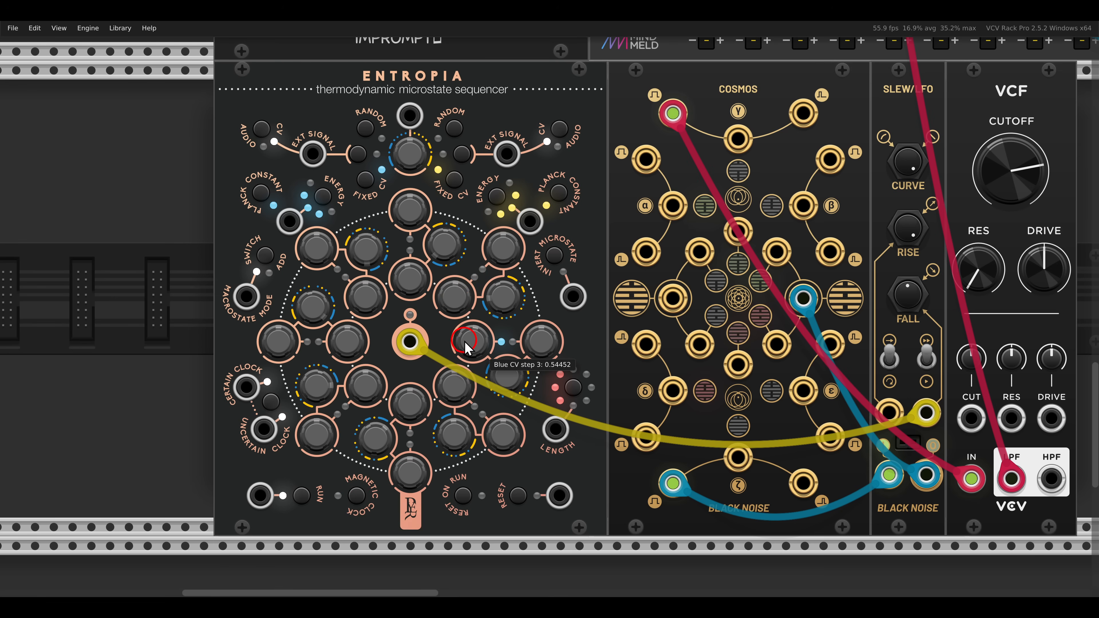
{"action": "left_click", "coordinate": [357, 496]}
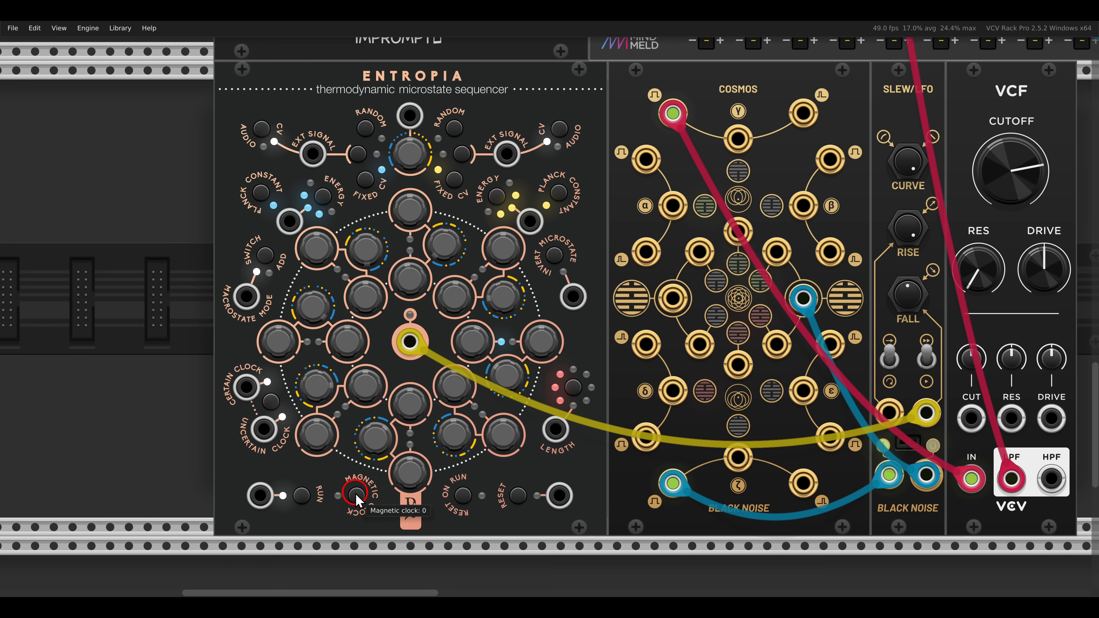
{"action": "mouse_move", "coordinate": [459, 396]}
{"action": "left_mouse_down"}
{"action": "mouse_move", "coordinate": [452, 385]}
{"action": "mouse_move", "coordinate": [453, 402]}
{"action": "left_mouse_up"}
{"action": "left_click", "coordinate": [357, 496]}
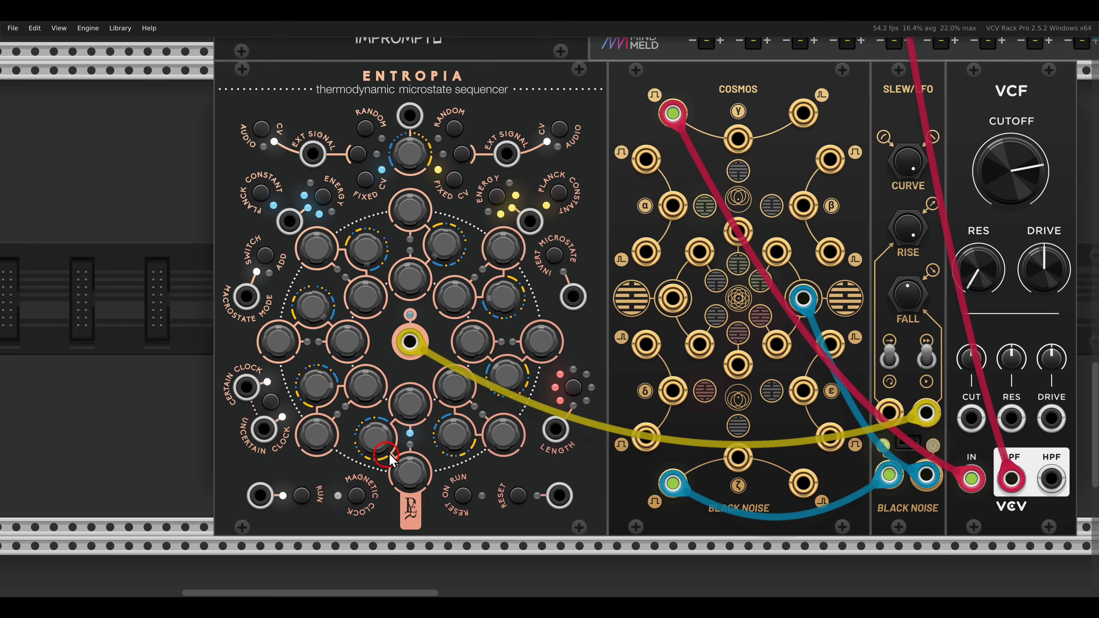
{"action": "left_click_drag", "start_coordinate": [413, 402], "coordinate": [411, 397]}
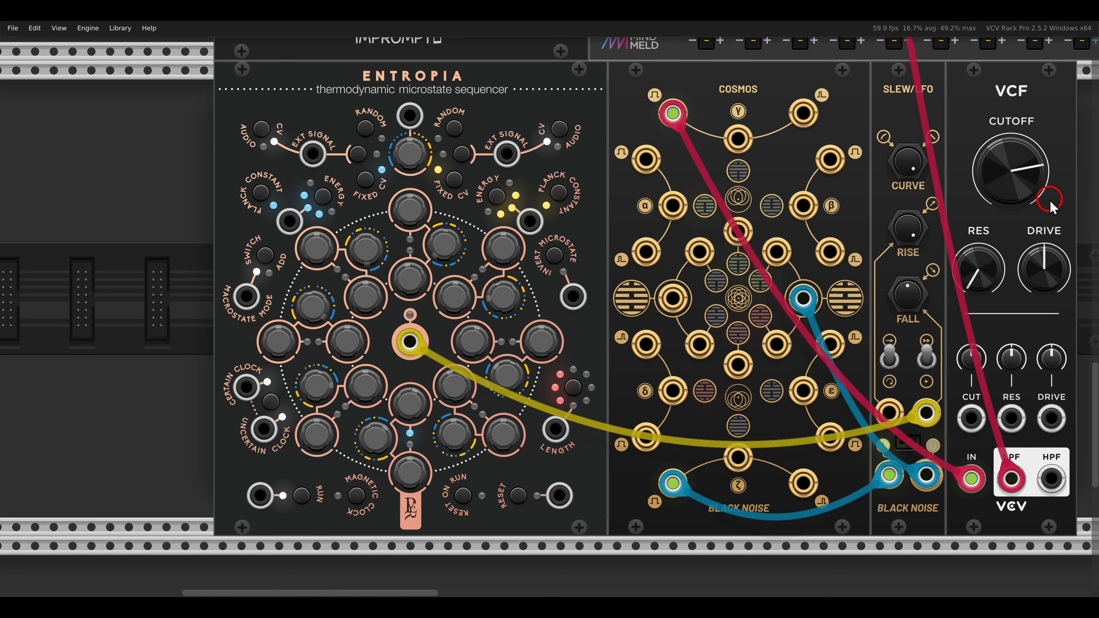
Step: Adjust the VCF's cutoff, tune Entropia's yellow CVs for steps 3 and 5, and advance the sequence manually
{"action": "left_click_drag", "start_coordinate": [1024, 200], "coordinate": [1009, 212]}
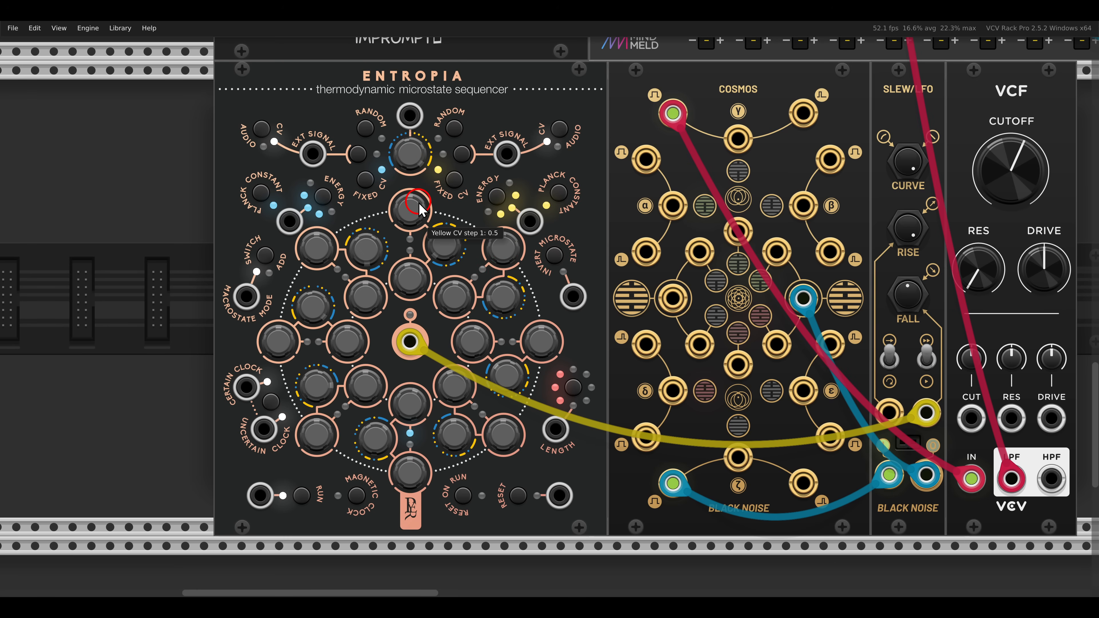
{"action": "left_click_drag", "start_coordinate": [1002, 183], "coordinate": [989, 162]}
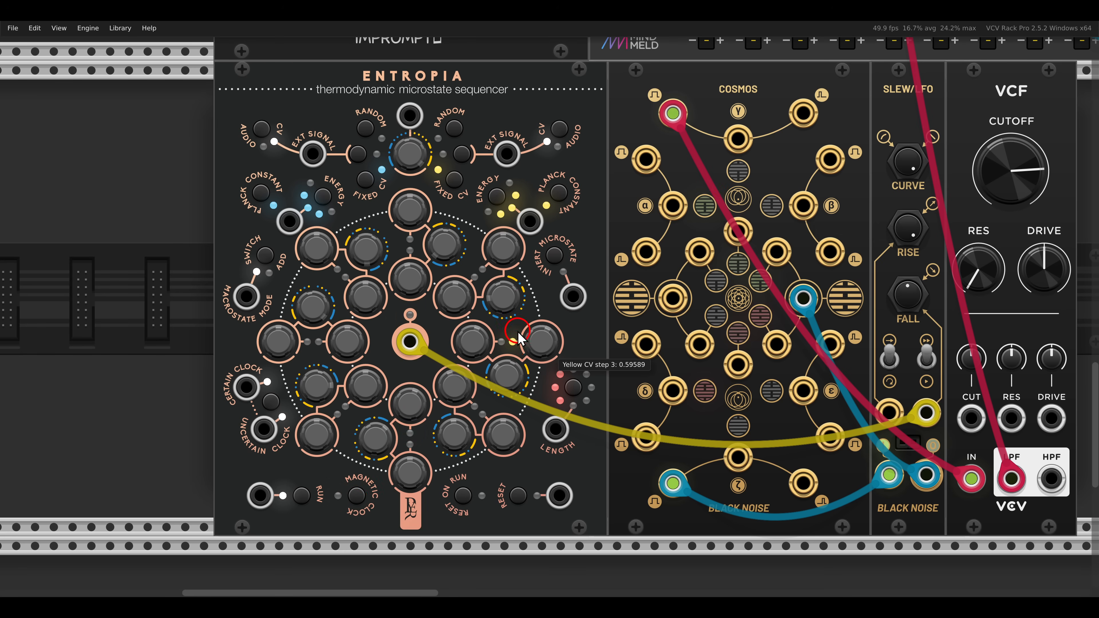
{"action": "left_click_drag", "start_coordinate": [518, 332], "coordinate": [501, 310]}
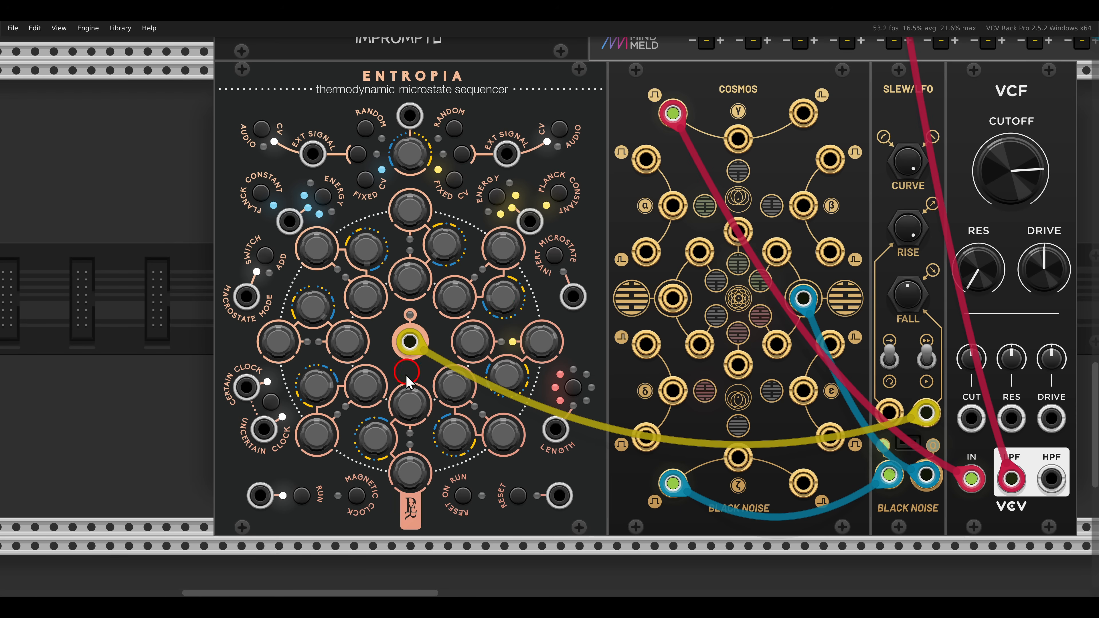
{"action": "left_click", "coordinate": [352, 495]}
{"action": "left_click_drag", "start_coordinate": [414, 481], "coordinate": [395, 431]}
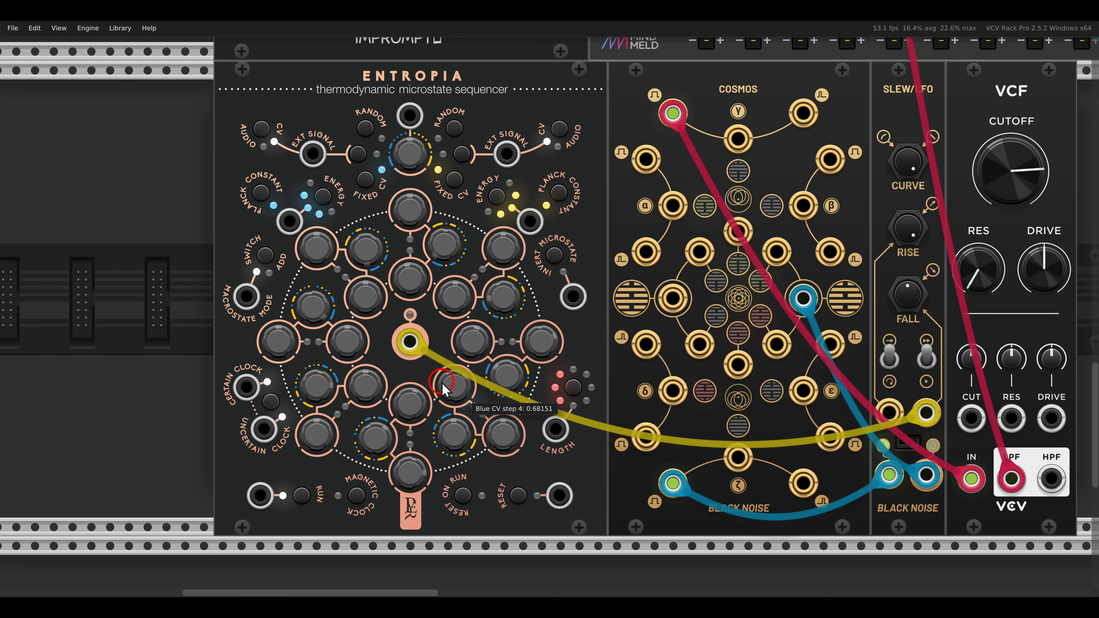
{"action": "left_click", "coordinate": [357, 498]}
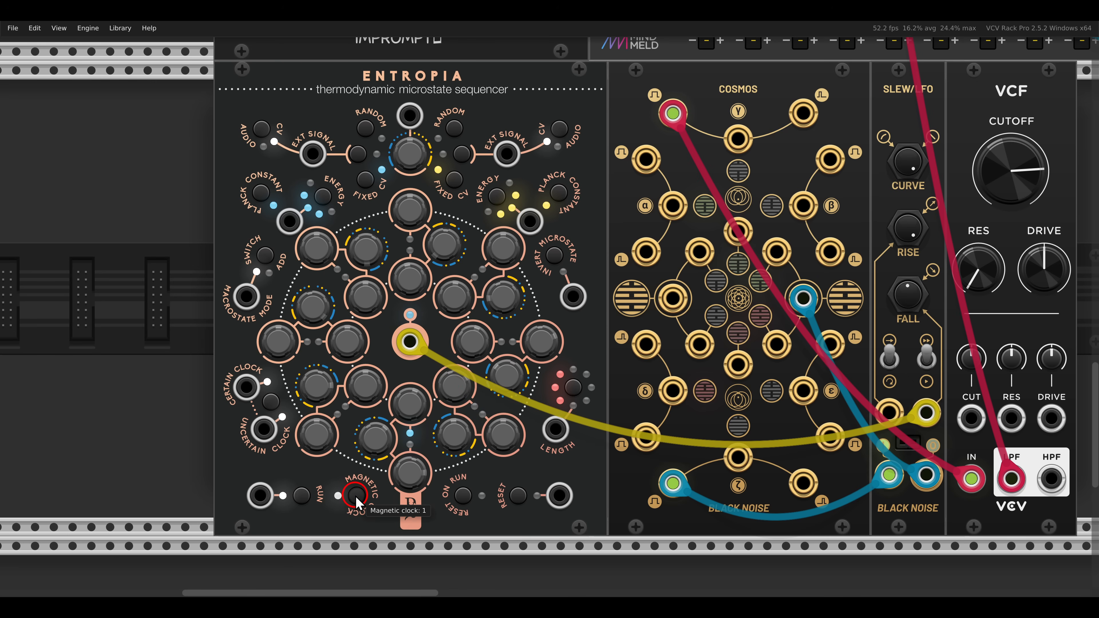
{"action": "left_click", "coordinate": [356, 495]}
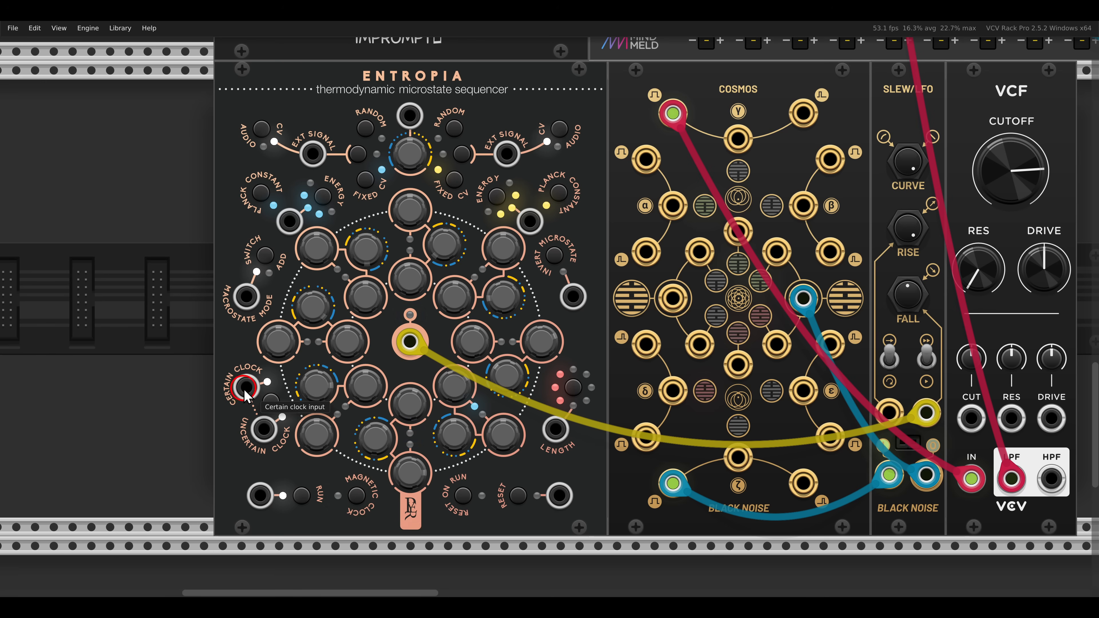
Step: Patch Clocked's CLK 1 output to Entropia's certain clock input and Clocked's Reset output to Entropia's Reset input
{"action": "left_click_drag", "start_coordinate": [246, 387], "coordinate": [434, 214]}
{"action": "scroll", "coordinate": [362, 247], "scroll_direction": "up", "scroll_amount": 5}
{"action": "scroll", "coordinate": [363, 242], "scroll_direction": "up", "scroll_amount": 1}
{"action": "scroll", "coordinate": [249, 221], "scroll_direction": "down", "scroll_amount": 8}
{"action": "left_click_drag", "start_coordinate": [251, 214], "coordinate": [560, 514]}
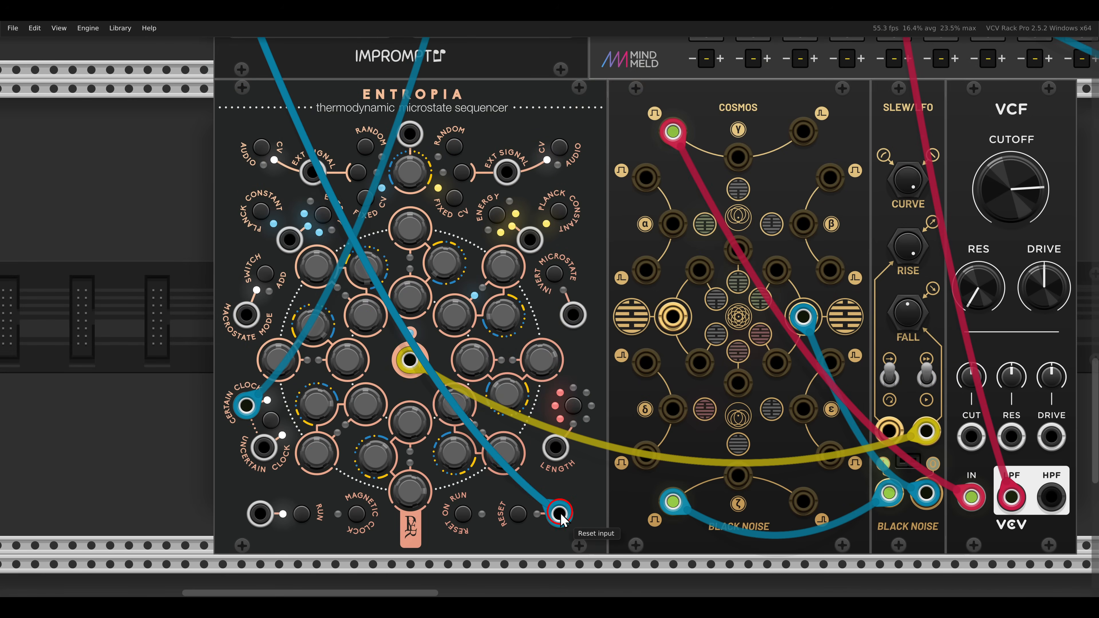
Step: Sweep the VCF's cutoff up to about 2800 Hz and slightly back down
{"action": "mouse_move", "coordinate": [1002, 212]}
{"action": "left_mouse_down"}
{"action": "mouse_move", "coordinate": [996, 265]}
{"action": "mouse_move", "coordinate": [990, 217]}
{"action": "left_mouse_up"}
{"action": "mouse_move", "coordinate": [984, 193]}
{"action": "left_mouse_down"}
{"action": "mouse_move", "coordinate": [980, 232]}
{"action": "mouse_move", "coordinate": [974, 198]}
{"action": "mouse_move", "coordinate": [974, 207]}
{"action": "left_mouse_up"}
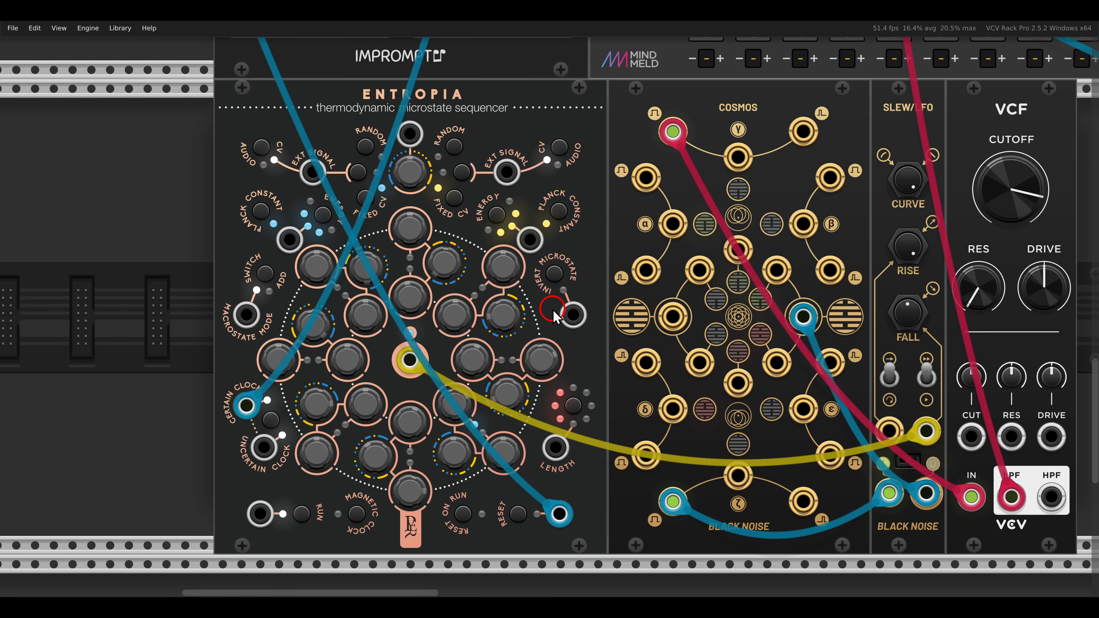
{"action": "left_click_drag", "start_coordinate": [633, 300], "coordinate": [562, 299]}
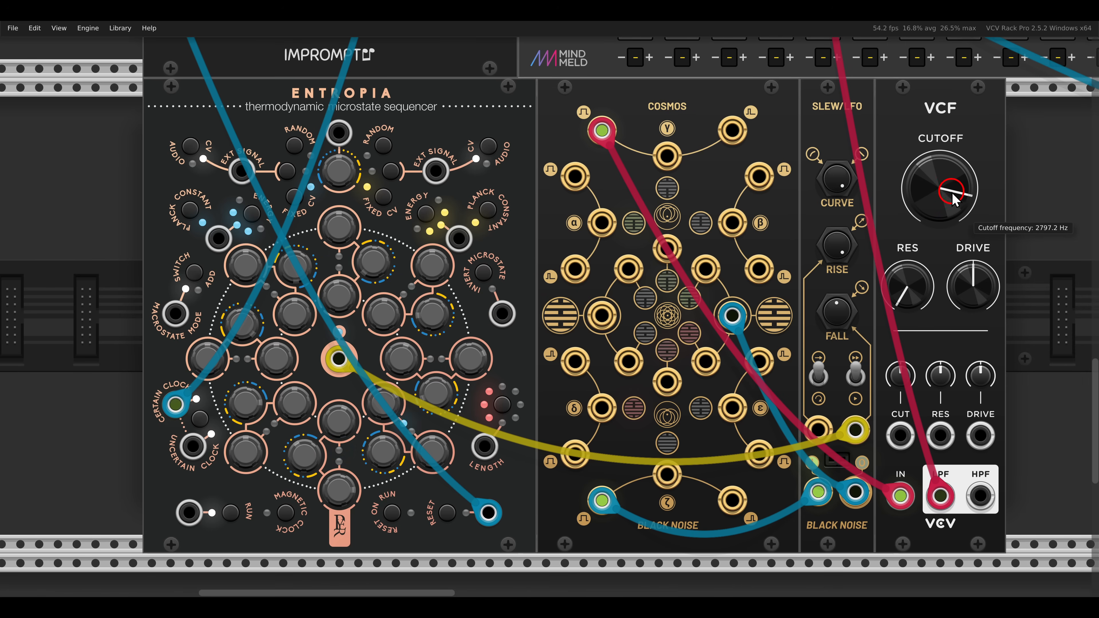
{"action": "mouse_move", "coordinate": [946, 200]}
{"action": "left_mouse_down"}
{"action": "mouse_move", "coordinate": [944, 217]}
{"action": "mouse_move", "coordinate": [936, 183]}
{"action": "mouse_move", "coordinate": [936, 204]}
{"action": "left_mouse_up"}
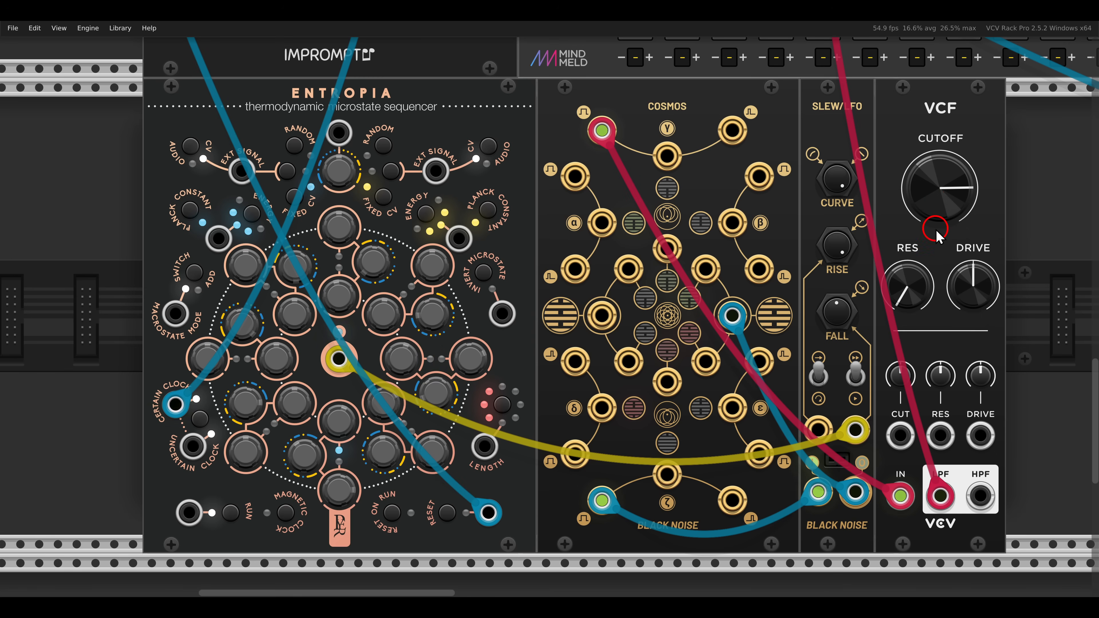
Step: Add a Prince of Perception delay directly after the VCF, inserting it between the VCF's lowpass output and the mixer channel
{"action": "left_click_drag", "start_coordinate": [937, 230], "coordinate": [707, 244]}
{"action": "right_click", "coordinate": [848, 246]}
{"action": "key", "text": "Escape"}
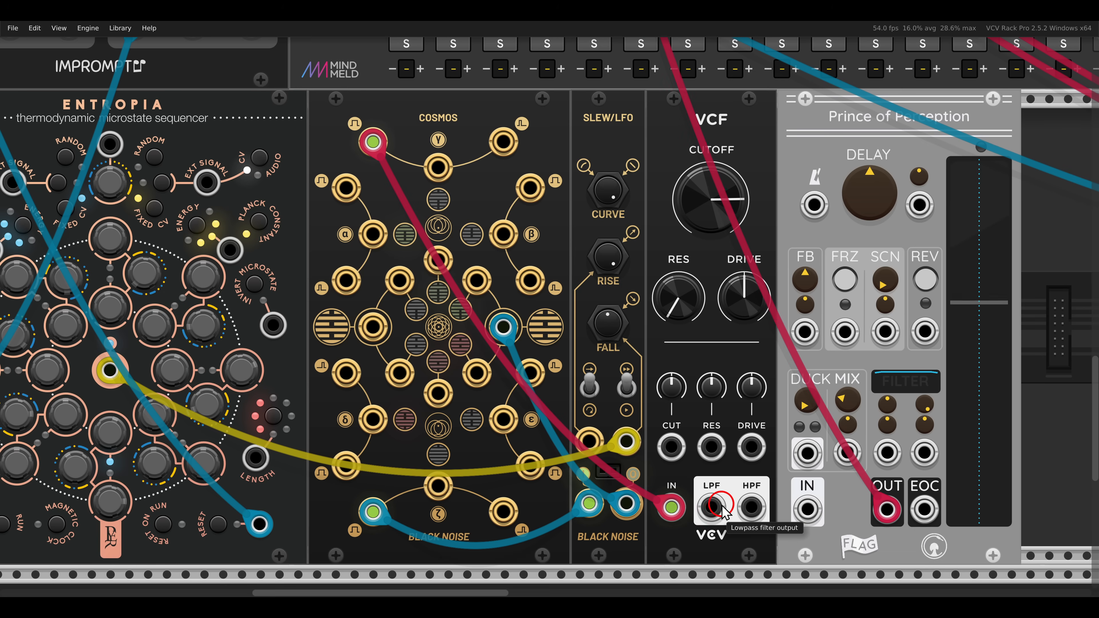
{"action": "left_click_drag", "start_coordinate": [714, 508], "coordinate": [807, 509]}
Step: Patch Clocked's master CLK output to the Prince of Perception's clock input and set its Delay to 8th-dotted
{"action": "left_click_drag", "start_coordinate": [815, 206], "coordinate": [251, 164]}
{"action": "scroll", "coordinate": [606, 243], "scroll_direction": "up", "scroll_amount": 9}
{"action": "key", "text": "2"}
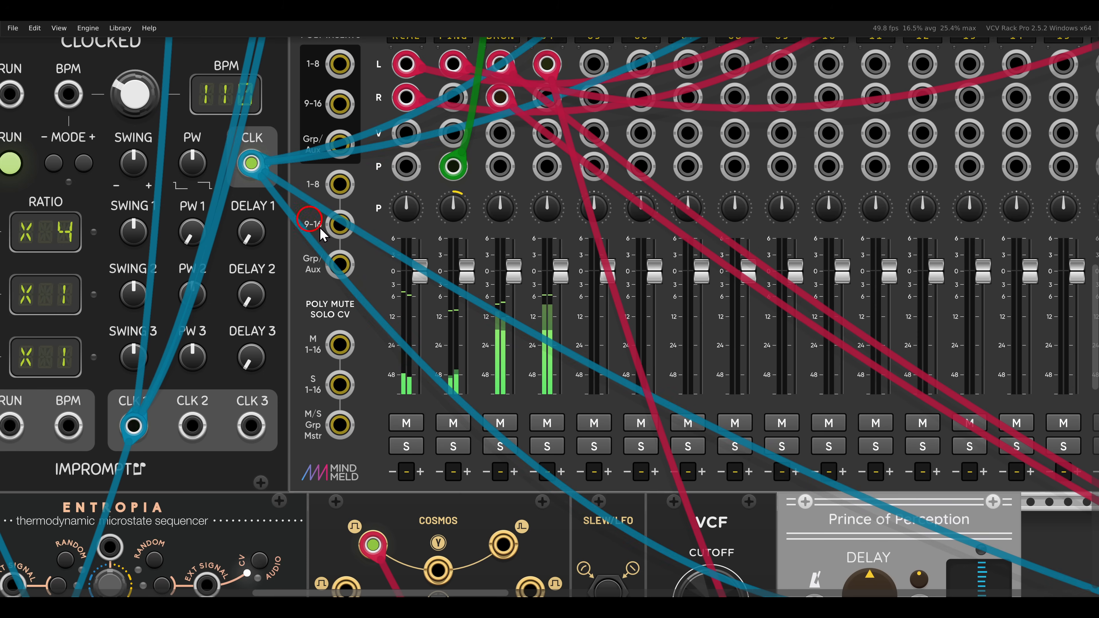
{"action": "left_click_drag", "start_coordinate": [835, 470], "coordinate": [762, 184]}
{"action": "left_click_drag", "start_coordinate": [795, 331], "coordinate": [793, 323]}
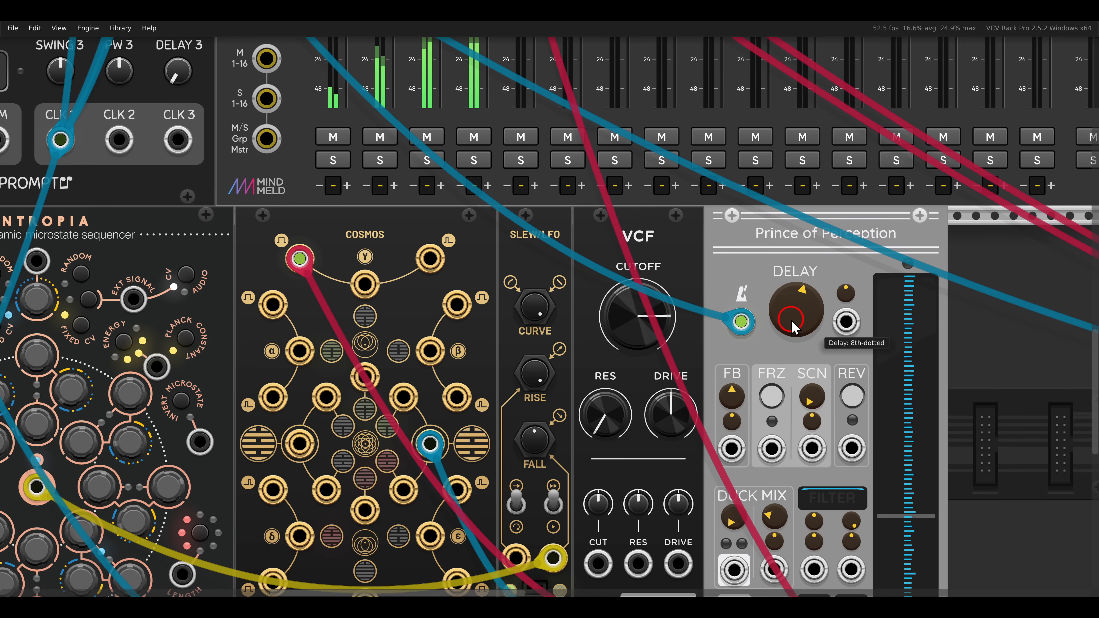
Step: High-pass the Prince of Perception with its filter and set the VCF's cutoff to about 1130 Hz
{"action": "left_click_drag", "start_coordinate": [775, 403], "coordinate": [820, 280]}
{"action": "left_click_drag", "start_coordinate": [855, 403], "coordinate": [825, 364]}
{"action": "left_click_drag", "start_coordinate": [716, 220], "coordinate": [684, 189]}
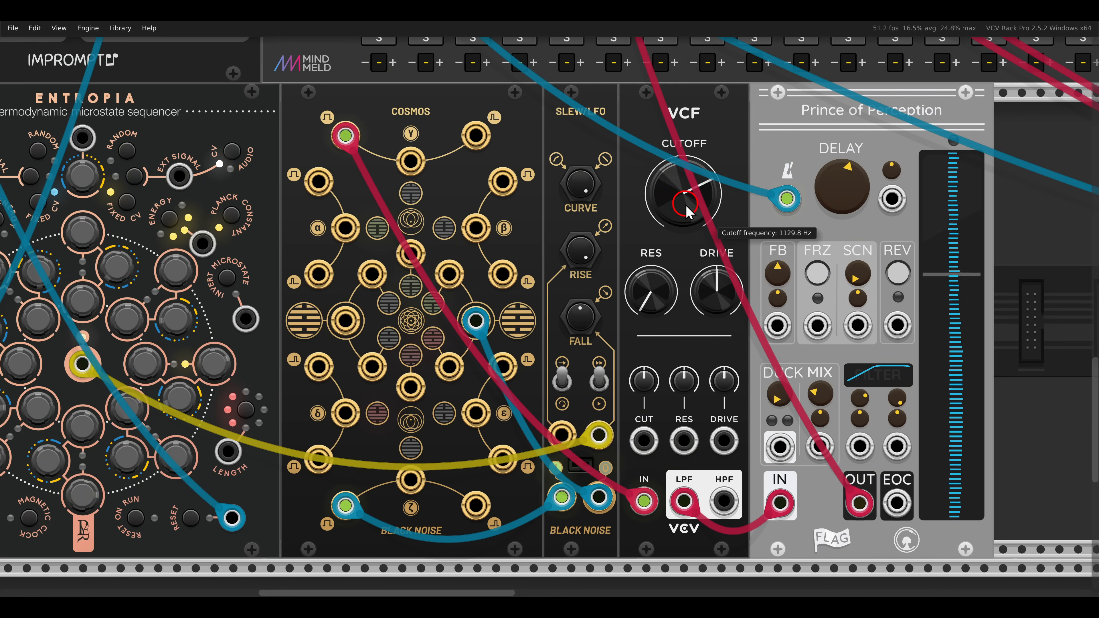
Step: Raise the VCO channel's aux A send to the Verb in AuxSpander and fine-tune the VCF's cutoff
{"action": "scroll", "coordinate": [567, 308], "scroll_direction": "up", "scroll_amount": 10}
{"action": "scroll", "coordinate": [539, 194], "scroll_direction": "up", "scroll_amount": 1}
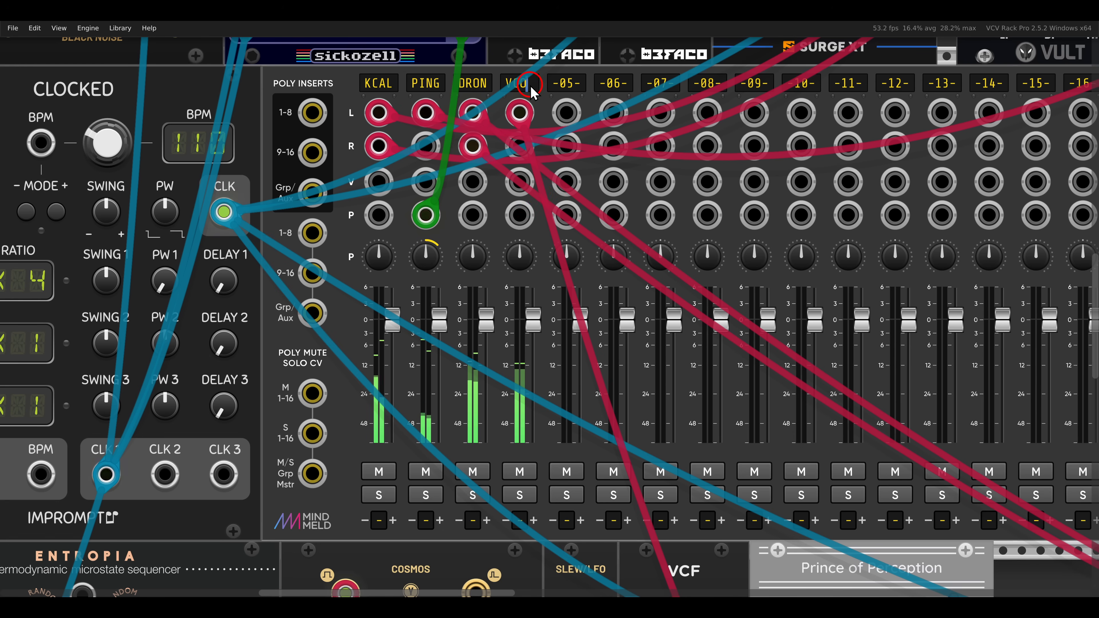
{"action": "left_click_drag", "start_coordinate": [942, 264], "coordinate": [282, 288]}
{"action": "left_click_drag", "start_coordinate": [852, 140], "coordinate": [533, 141]}
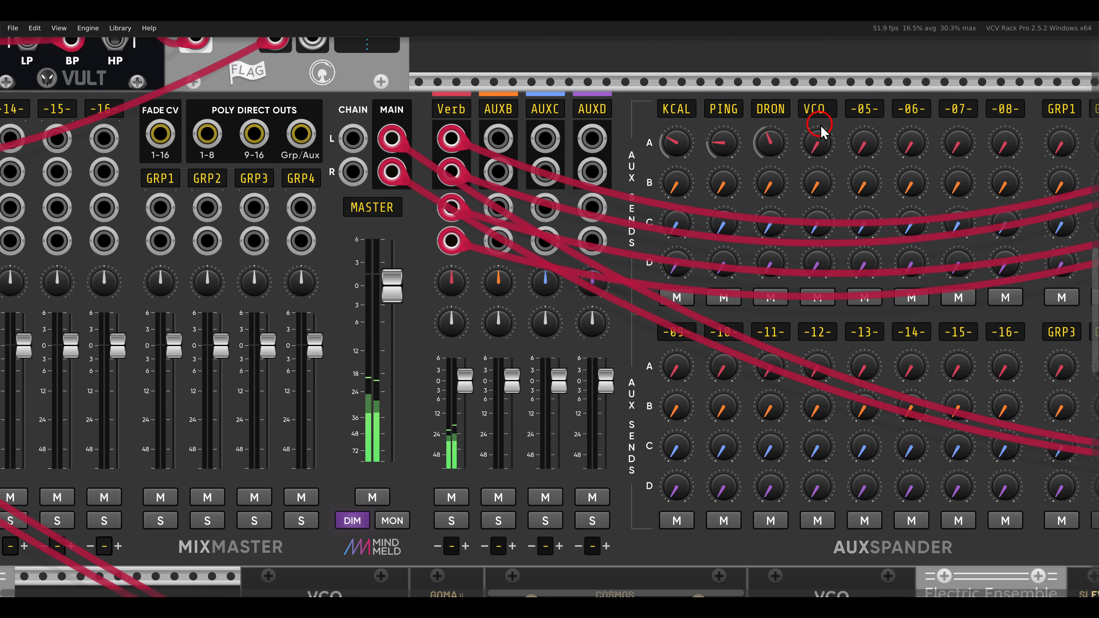
{"action": "left_click_drag", "start_coordinate": [818, 131], "coordinate": [815, 120]}
{"action": "left_click_drag", "start_coordinate": [222, 381], "coordinate": [792, 133]}
{"action": "left_click_drag", "start_coordinate": [508, 364], "coordinate": [917, 170]}
{"action": "mouse_move", "coordinate": [699, 237]}
{"action": "left_mouse_down"}
{"action": "mouse_move", "coordinate": [688, 193]}
{"action": "mouse_move", "coordinate": [699, 239]}
{"action": "left_mouse_up"}
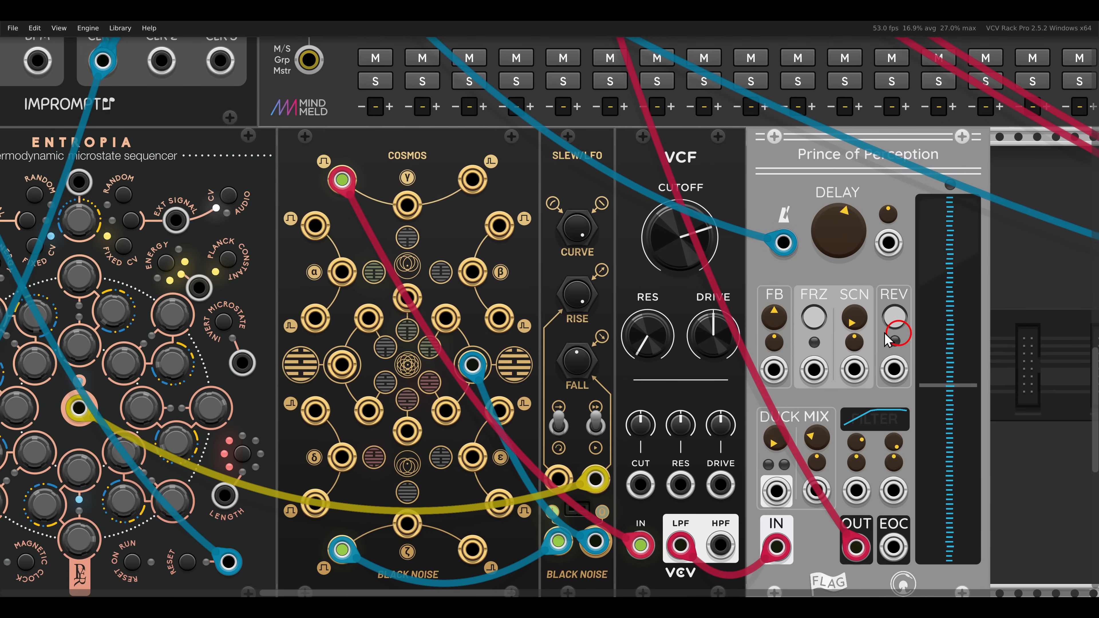
Step: Shift the VCF and Prince of Perception to the right and add a Bogaudio S&H between SlewLFO and VCF
{"action": "left_click_drag", "start_coordinate": [910, 319], "coordinate": [876, 254]}
{"action": "left_click_drag", "start_coordinate": [1019, 190], "coordinate": [658, 158]}
{"action": "left_click_drag", "start_coordinate": [641, 141], "coordinate": [735, 141]}
{"action": "left_click", "coordinate": [612, 191]}
{"action": "right_click", "coordinate": [612, 190]}
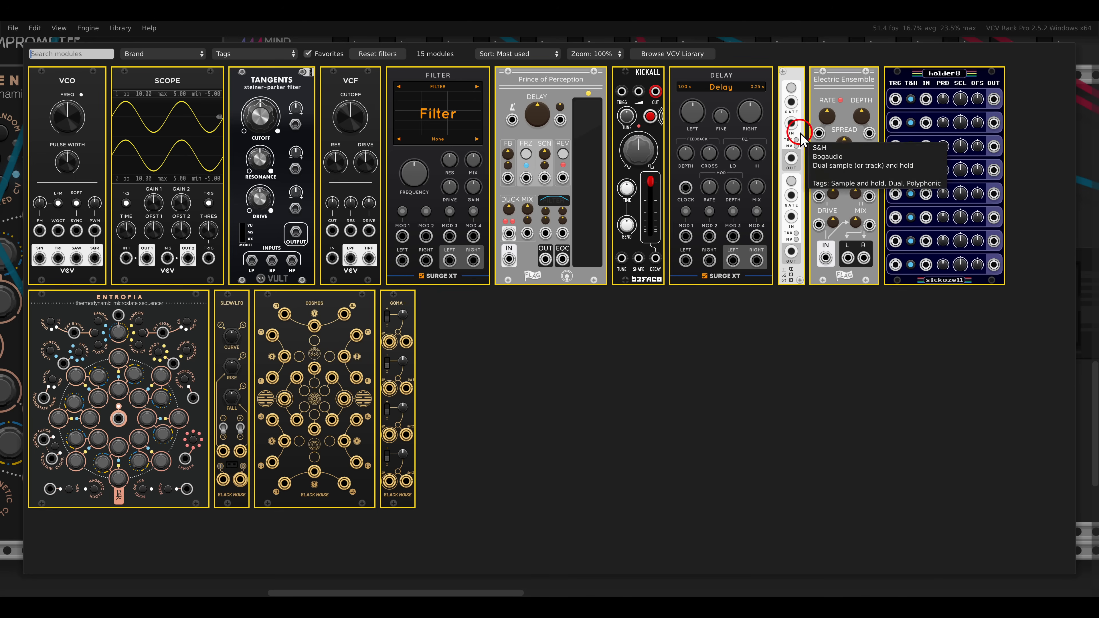
{"action": "left_click", "coordinate": [793, 104]}
Step: Patch Clocked's CLK 1 output to the S&H's first Gate input
{"action": "left_click_drag", "start_coordinate": [667, 194], "coordinate": [807, 262]}
{"action": "left_click_drag", "start_coordinate": [807, 222], "coordinate": [241, 70]}
{"action": "left_click_drag", "start_coordinate": [808, 387], "coordinate": [456, 327]}
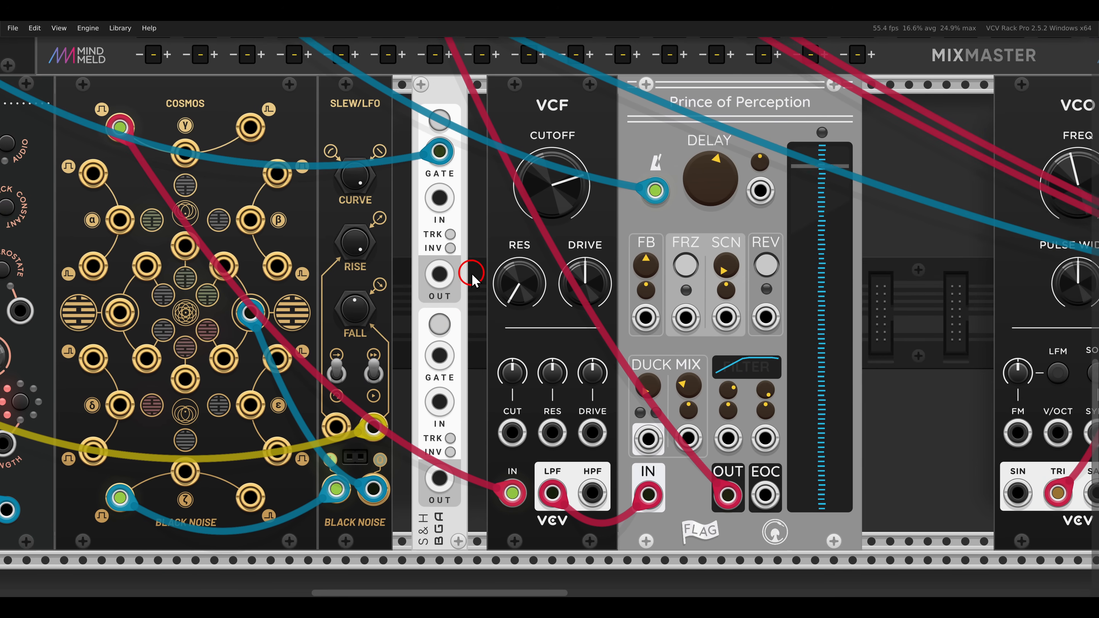
Step: Patch the S&H's first output to the VCF's Cut input, adjust its modulation amount and lower the cutoff to about 919 Hz
{"action": "left_click_drag", "start_coordinate": [439, 274], "coordinate": [512, 432]}
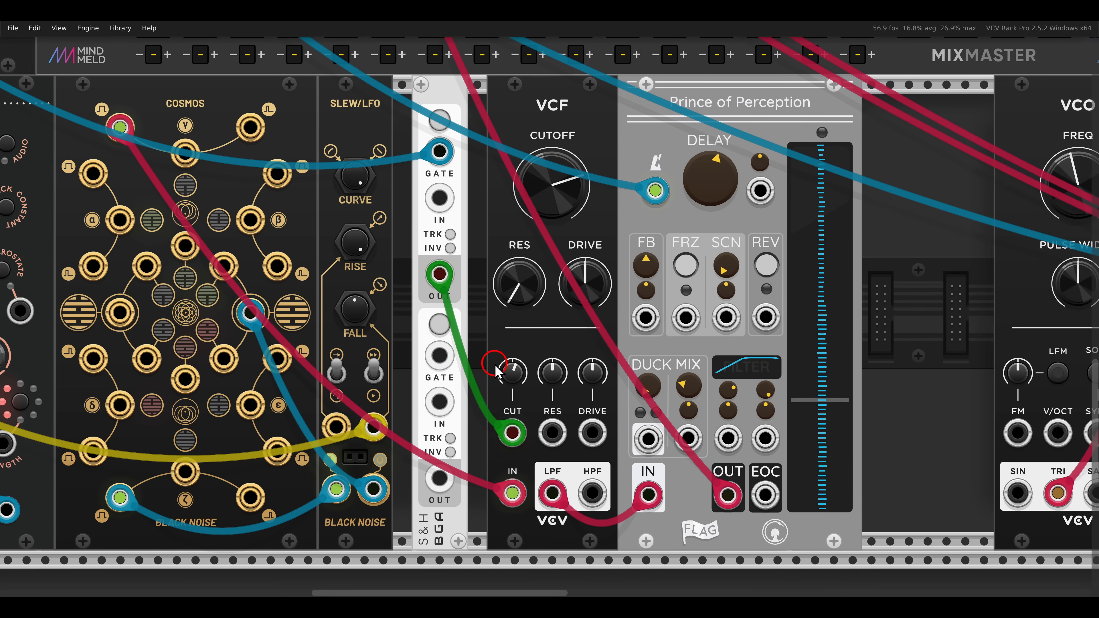
{"action": "left_click_drag", "start_coordinate": [544, 193], "coordinate": [545, 204]}
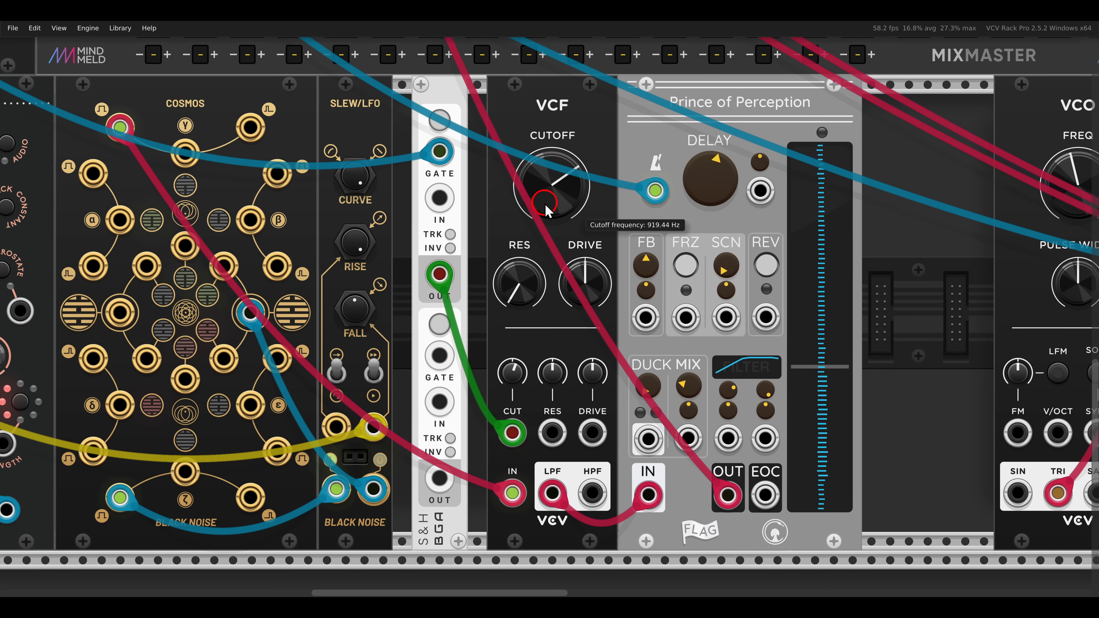
{"action": "left_click_drag", "start_coordinate": [511, 372], "coordinate": [504, 366]}
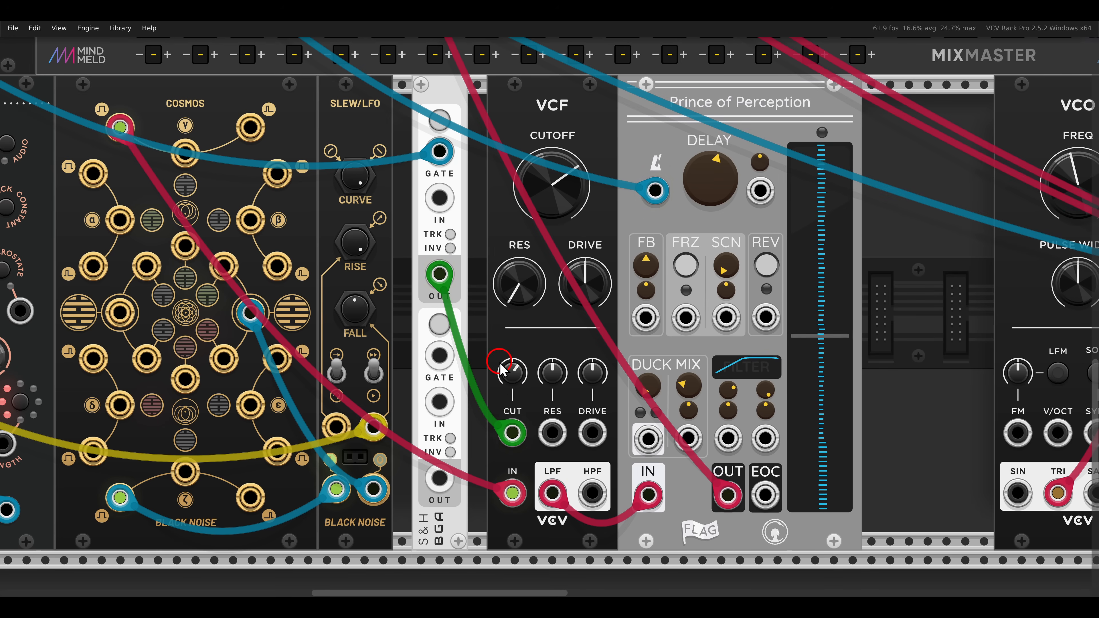
Step: Patch the S&H's second output to the pan CV input of the VCO channel on MixMaster
{"action": "left_click_drag", "start_coordinate": [439, 476], "coordinate": [295, 244]}
{"action": "scroll", "coordinate": [439, 472], "scroll_direction": "up", "scroll_amount": 8}
{"action": "scroll", "coordinate": [439, 471], "scroll_direction": "up", "scroll_amount": 3}
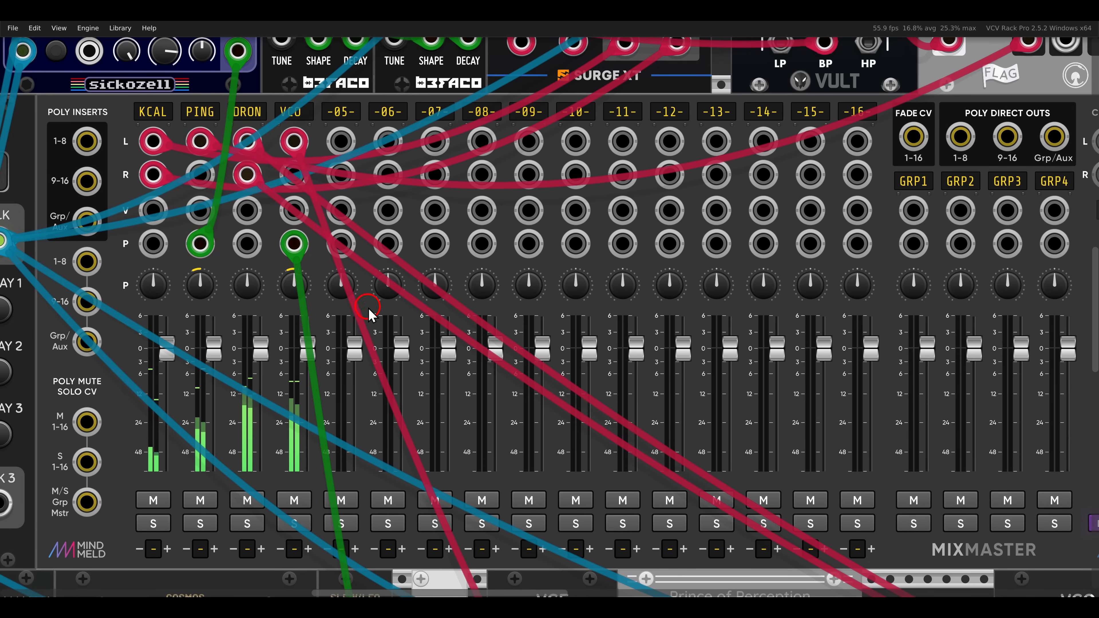
Step: Close the gaps in the lower row so the S&H, VCF and Prince of Perception sit directly beside the SlewLFO
{"action": "scroll", "coordinate": [397, 319], "scroll_direction": "down", "scroll_amount": 4}
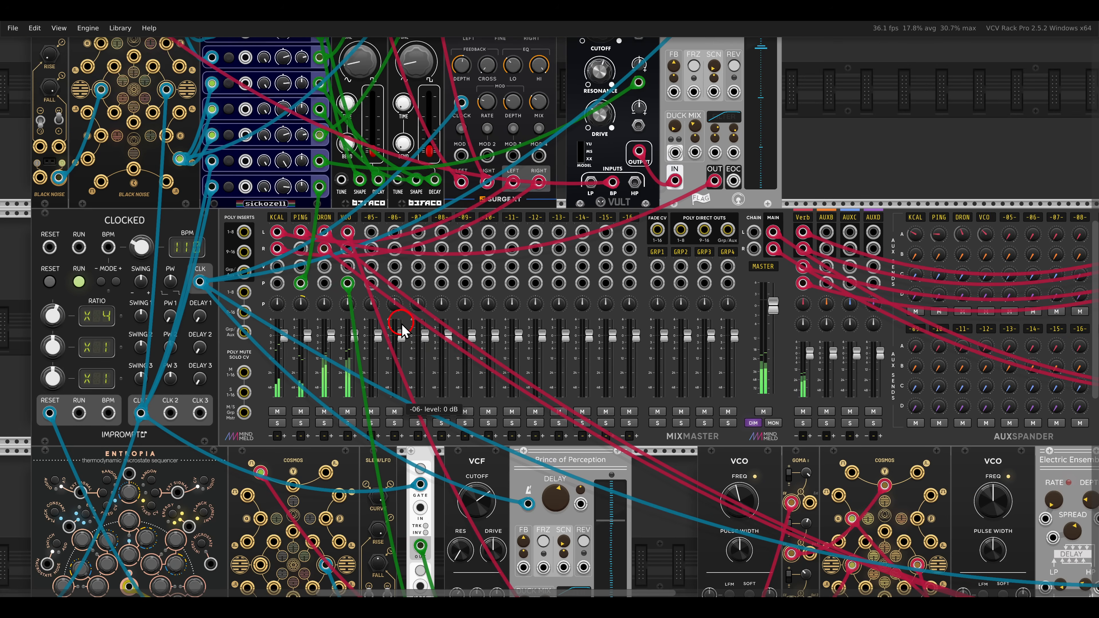
{"action": "left_click_drag", "start_coordinate": [467, 351], "coordinate": [629, 192]}
{"action": "left_click_drag", "start_coordinate": [575, 299], "coordinate": [603, 301]}
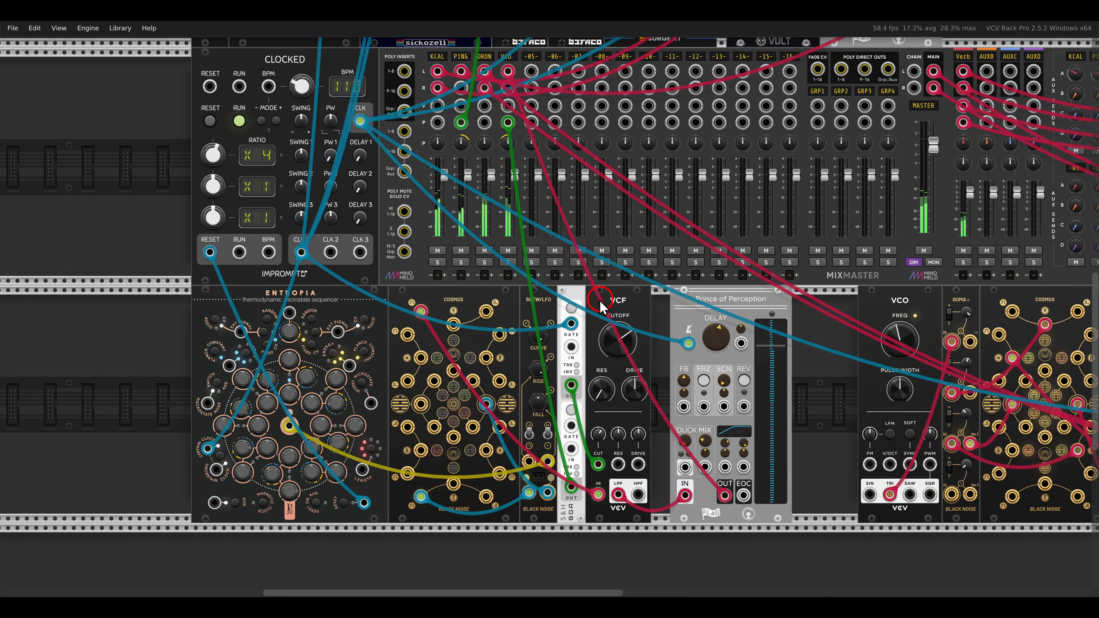
{"action": "left_click_drag", "start_coordinate": [683, 299], "coordinate": [663, 300]}
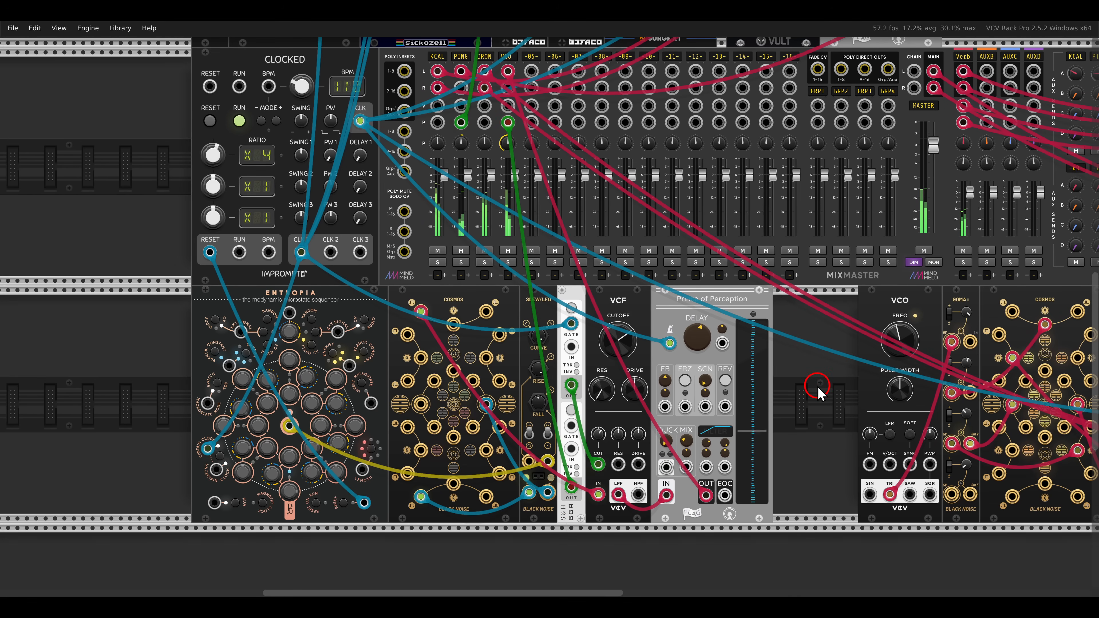
{"action": "scroll", "coordinate": [820, 392], "scroll_direction": "down", "scroll_amount": 5}
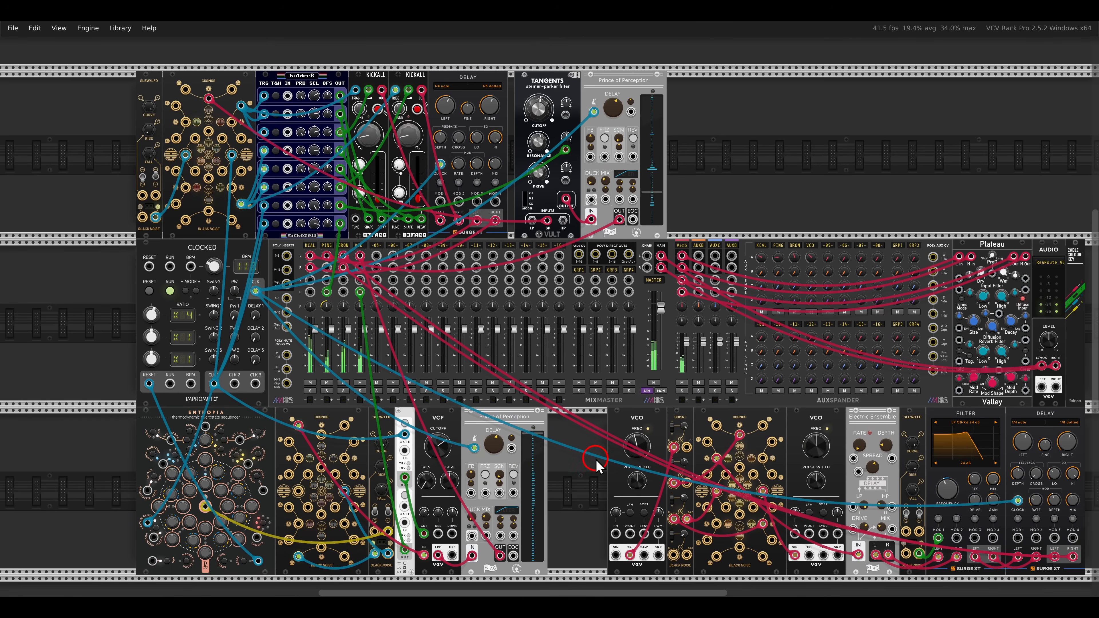
{"action": "left_click_drag", "start_coordinate": [597, 465], "coordinate": [537, 450]}
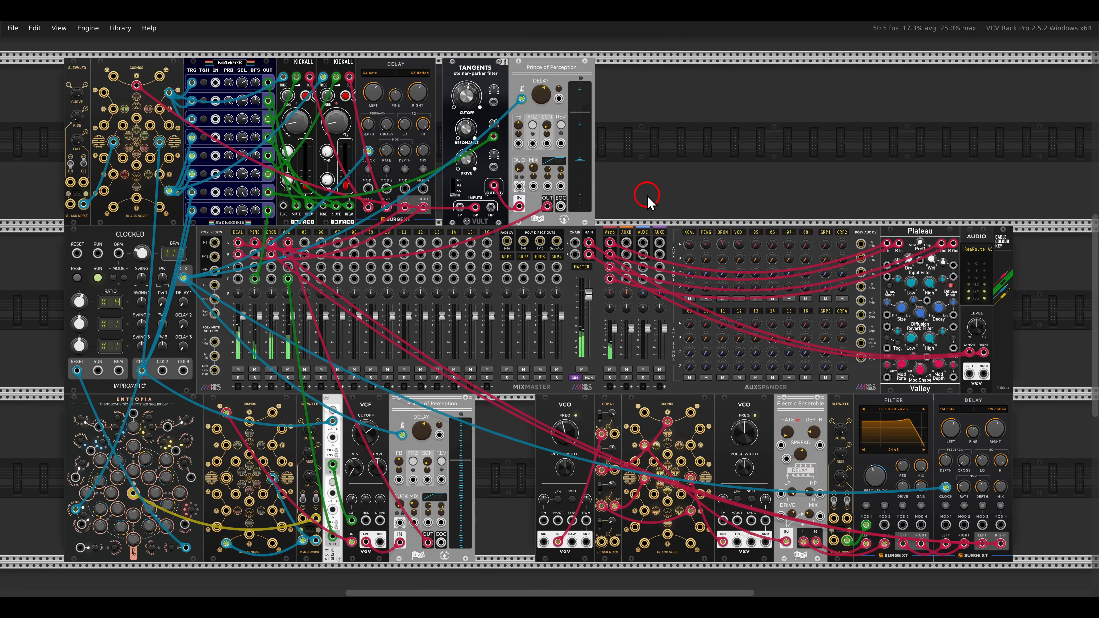